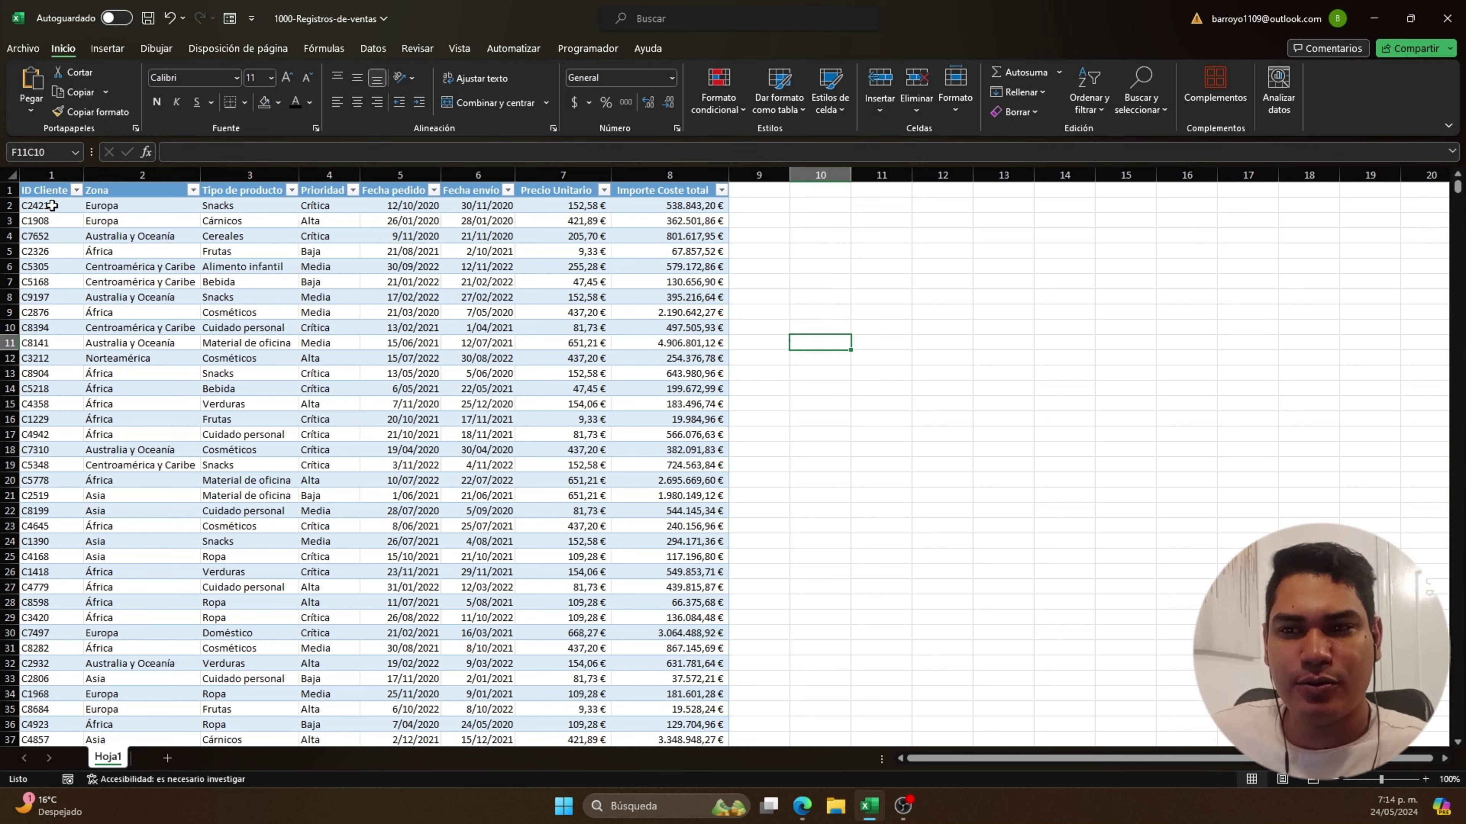
- Look over the Importe Coste total, Precio Unitario and Tipo de producto columns, ending on an empty cell
drag(49, 191, 683, 357)
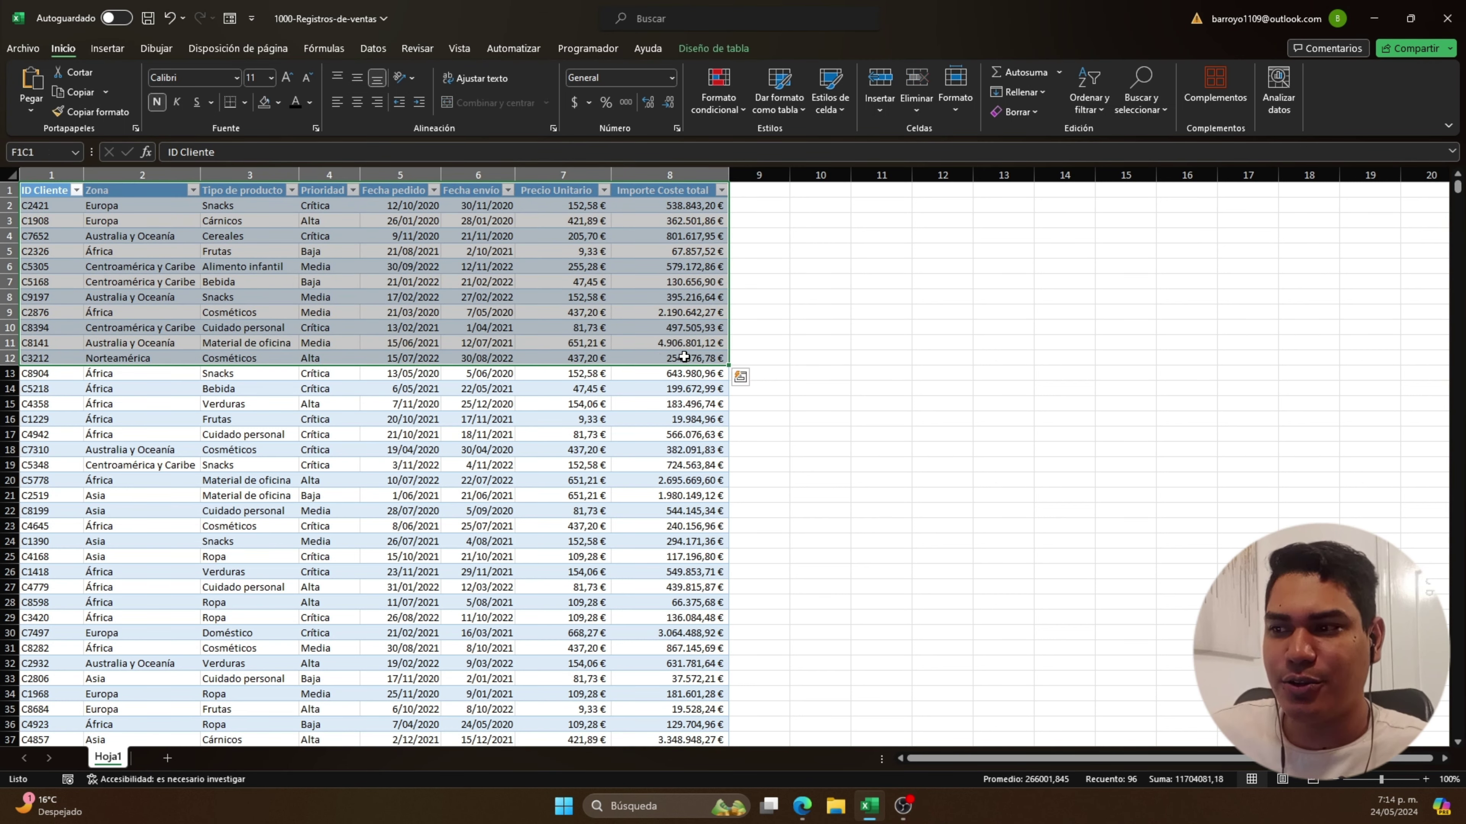
click(822, 306)
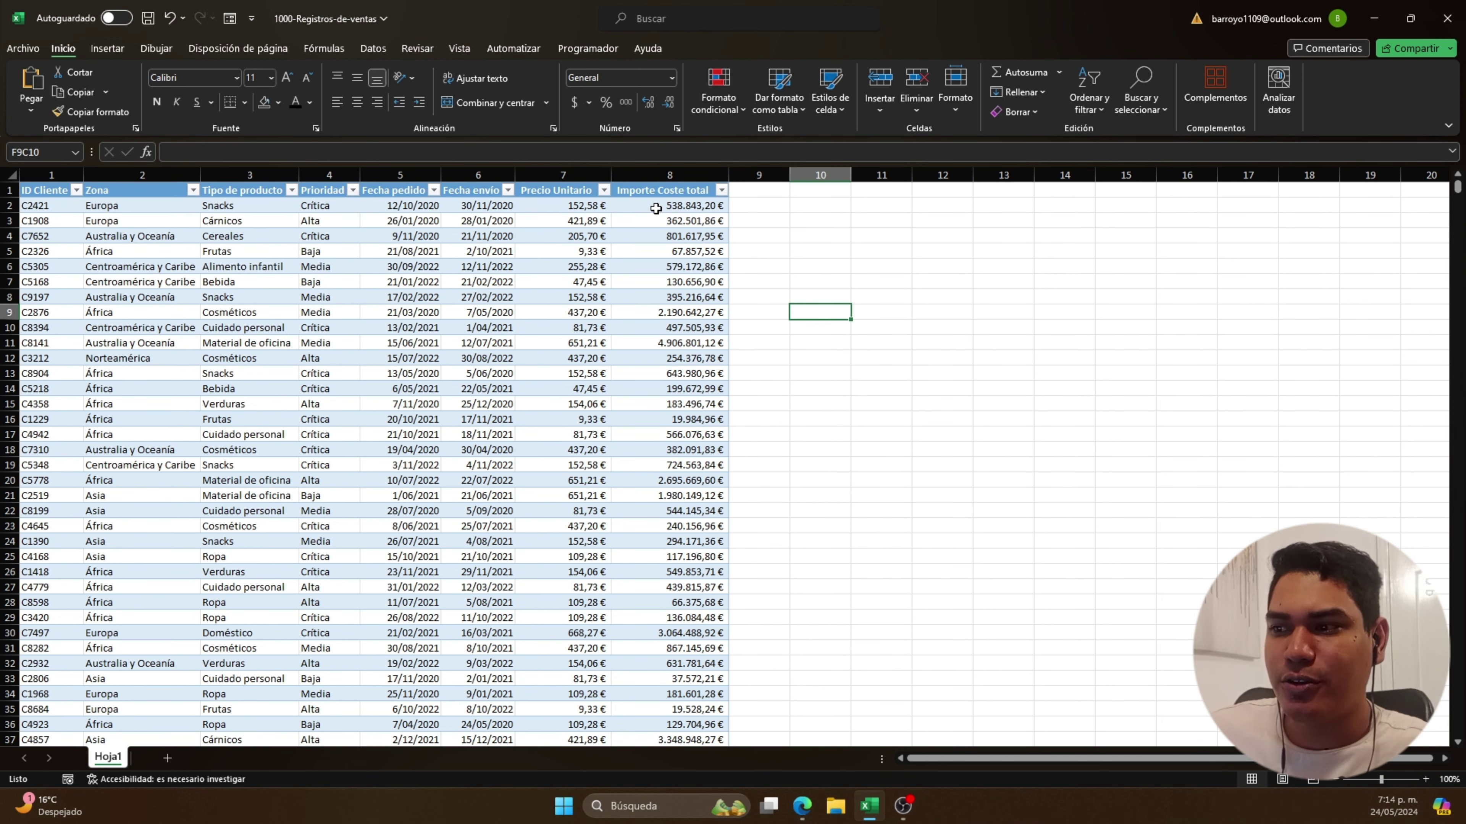
drag(657, 209, 655, 351)
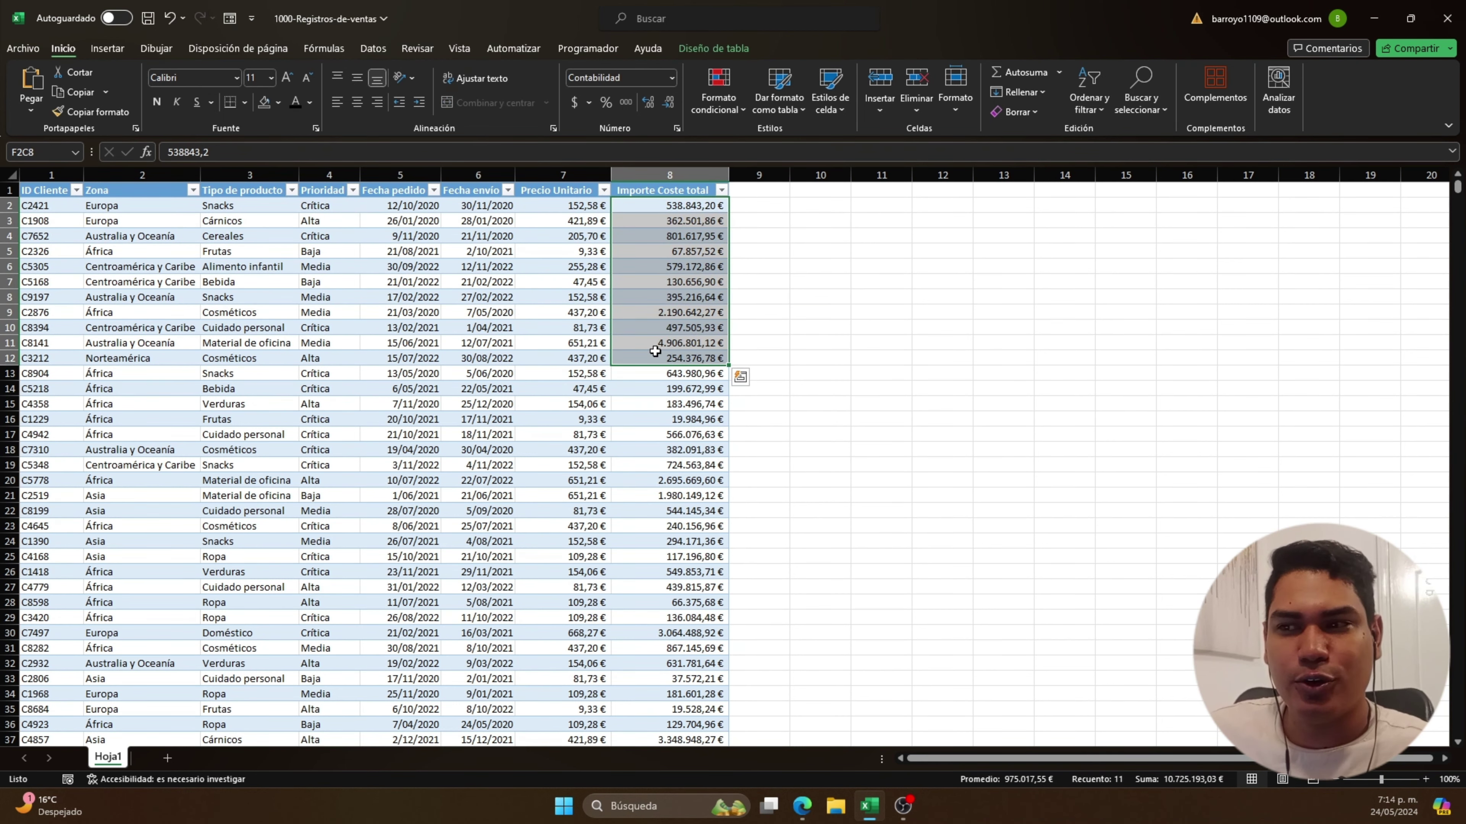
drag(570, 208, 577, 379)
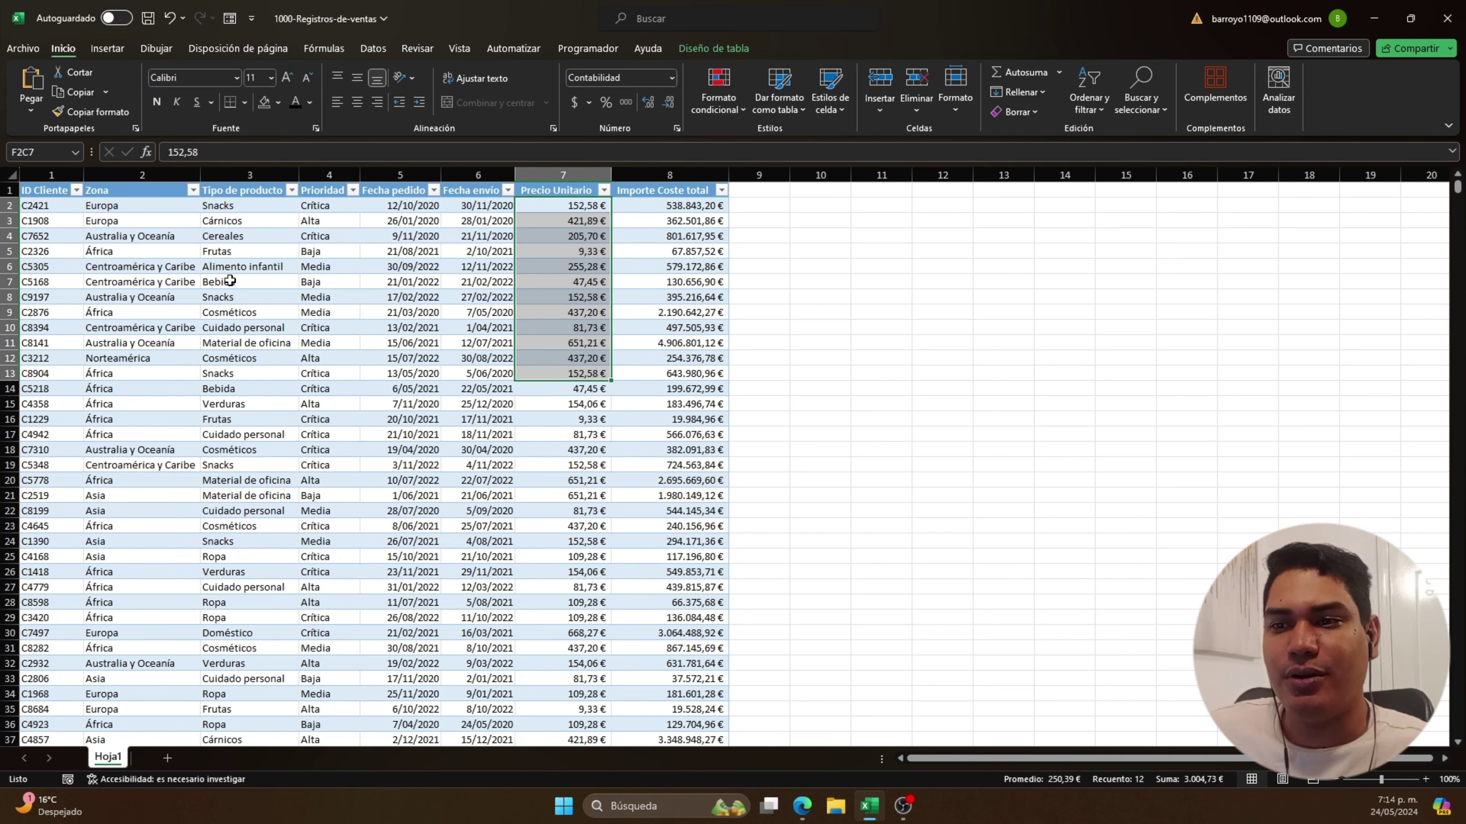
drag(235, 207, 305, 376)
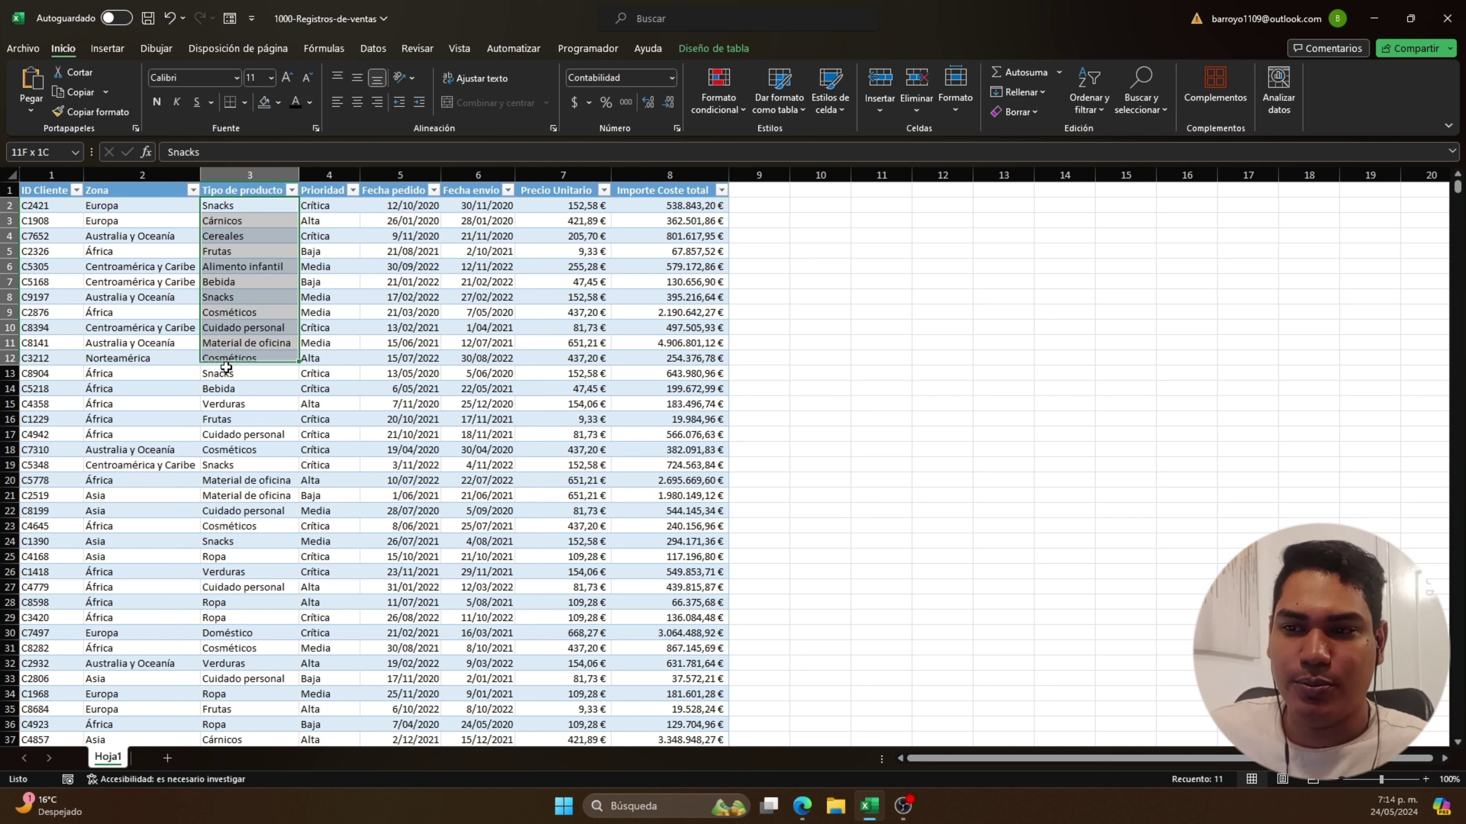
click(802, 324)
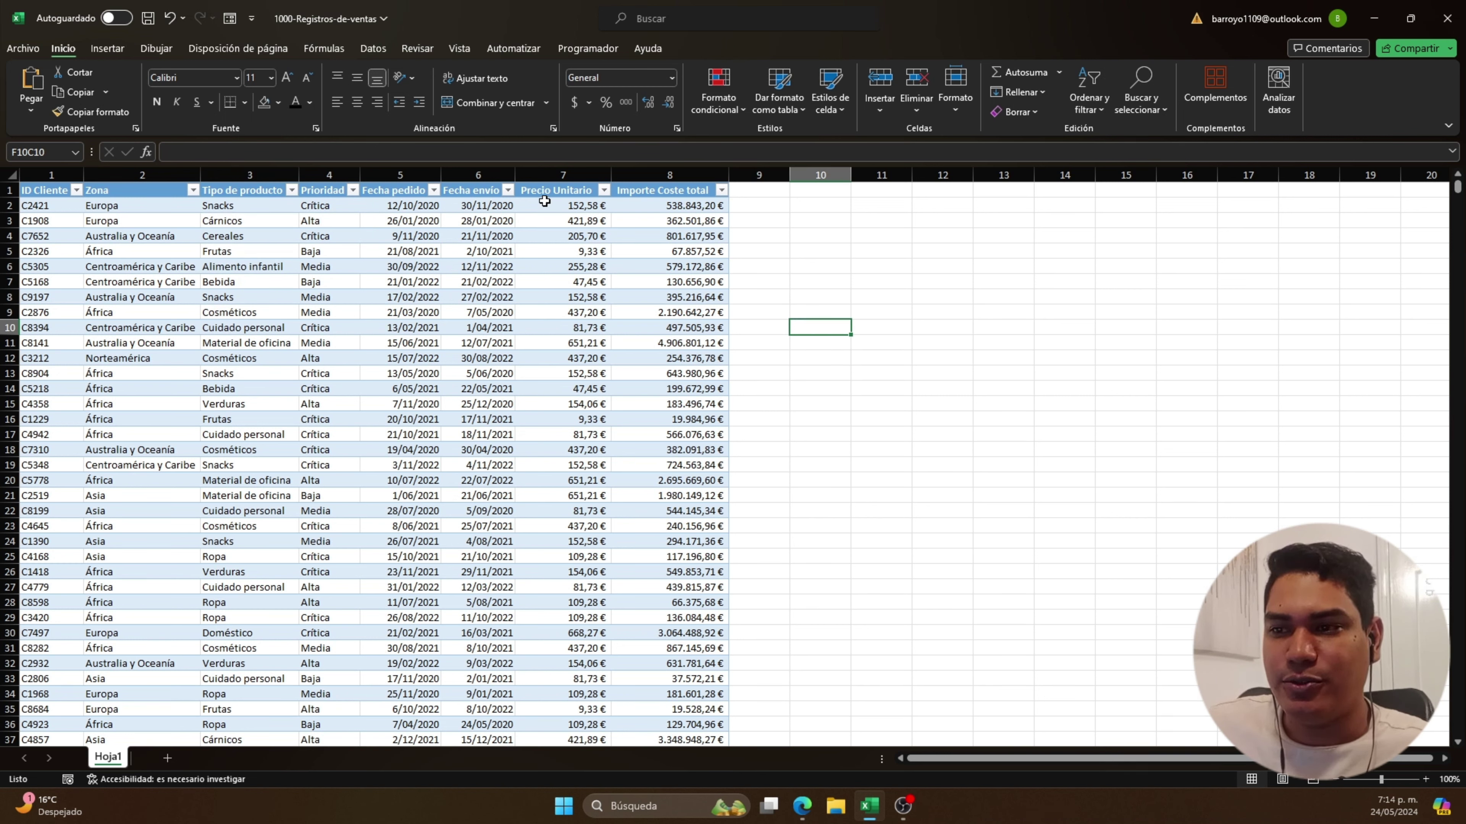
click(814, 278)
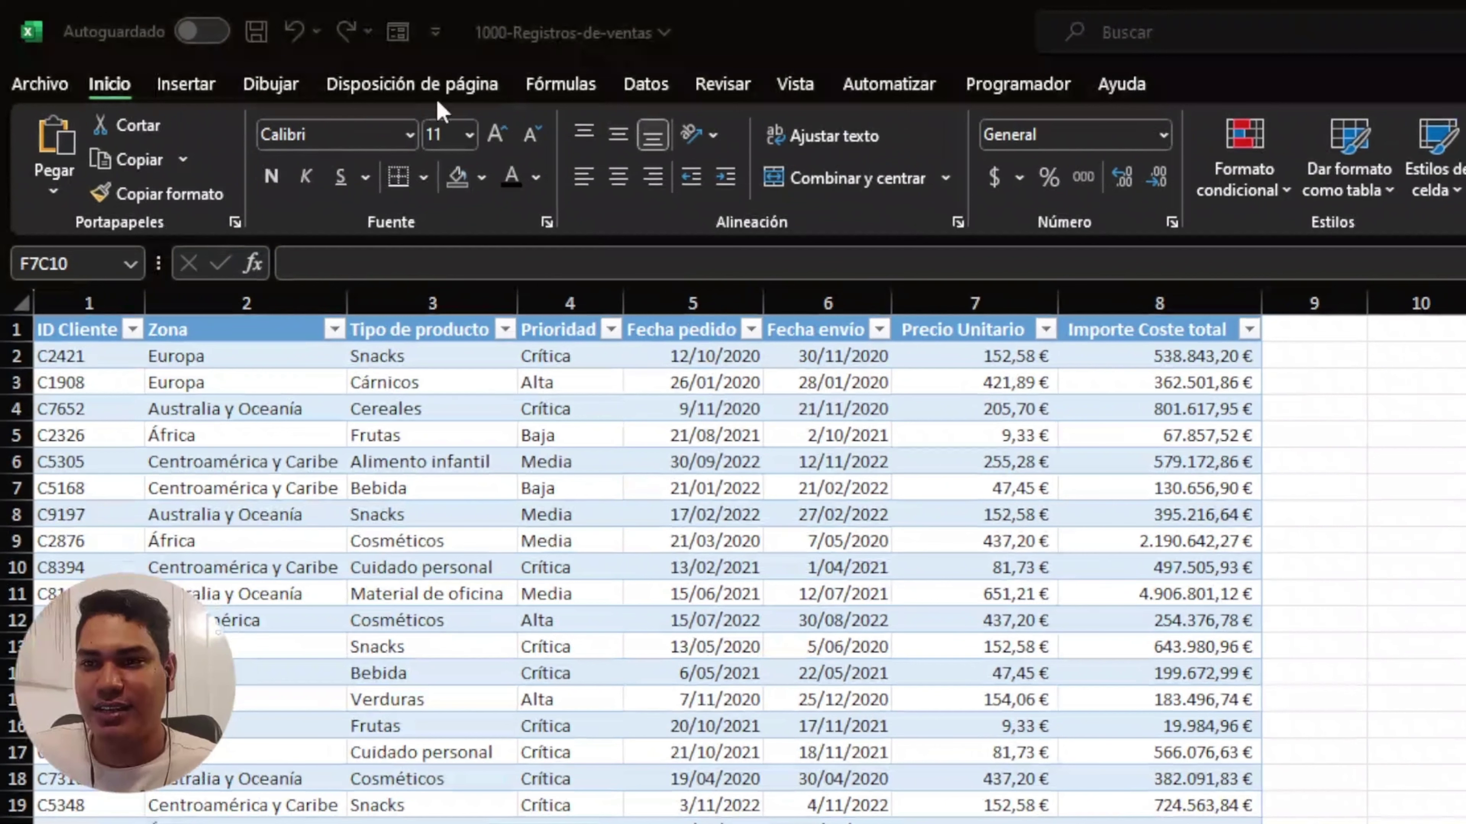
- Insert an empty Histograma chart from the statistical chart types
click(205, 86)
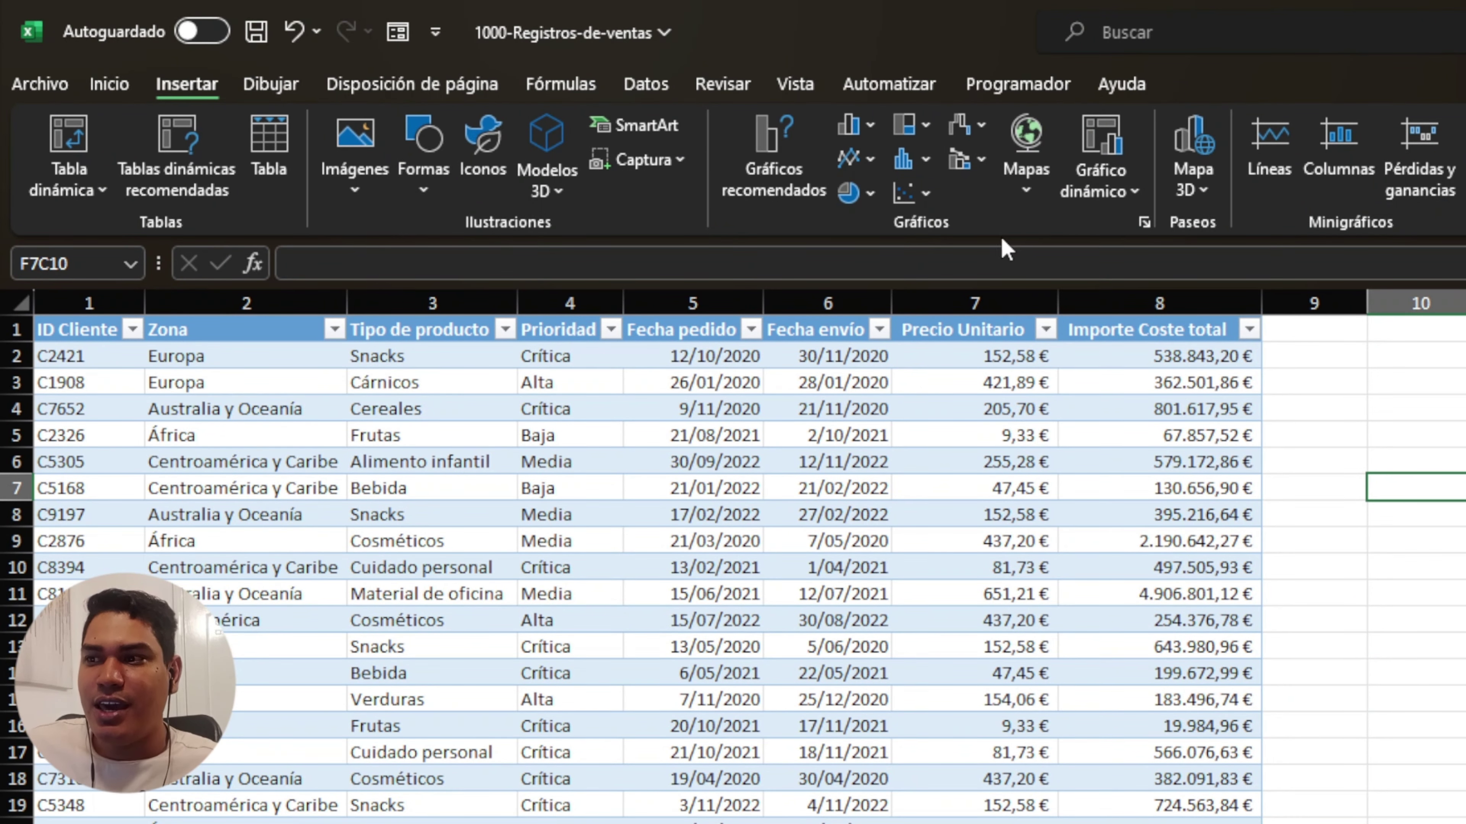
click(923, 163)
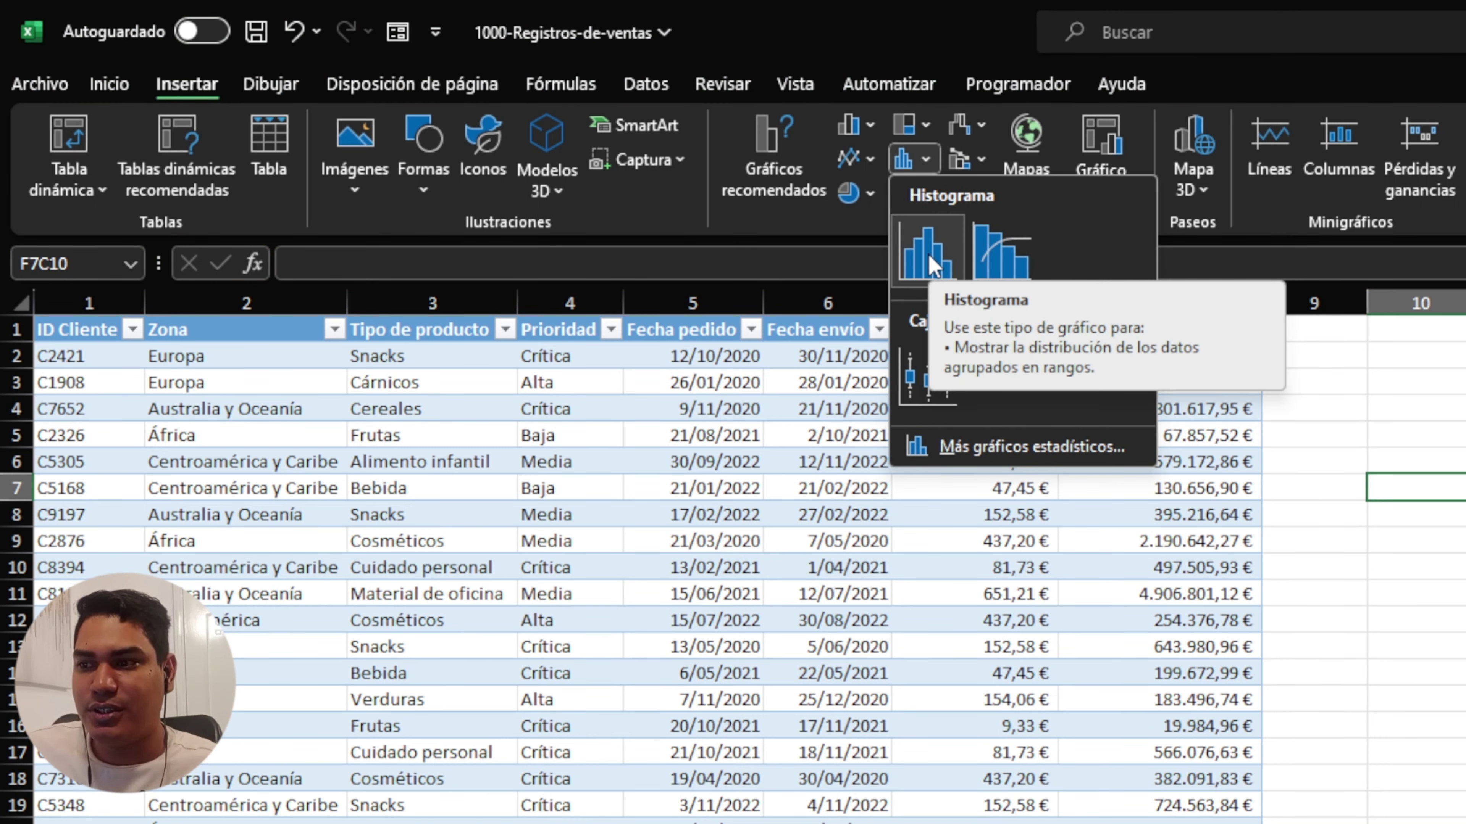
click(930, 262)
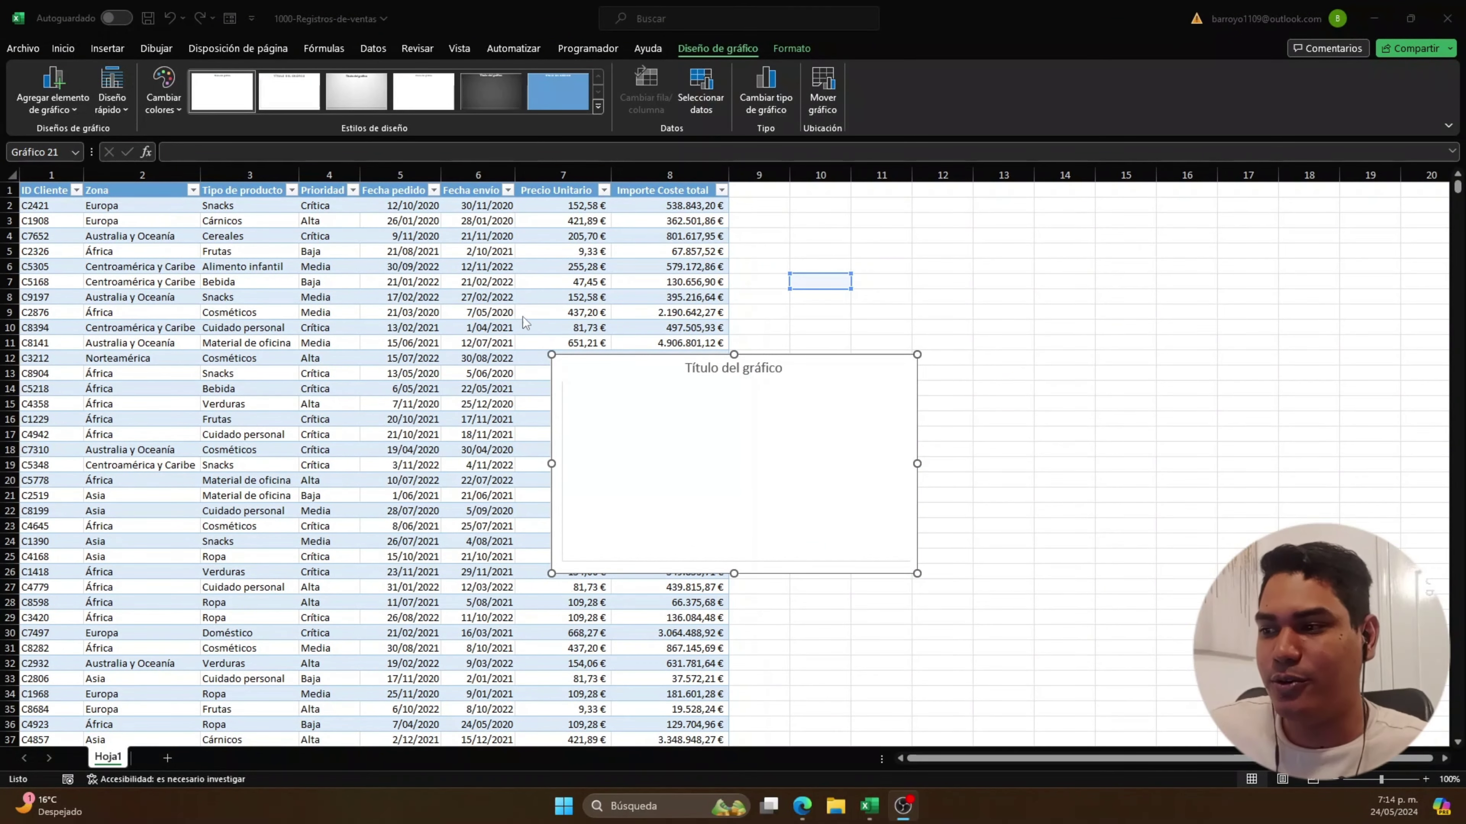
- Drag the empty histogram up and right of the table, into columns 9–15
drag(817, 370, 1029, 267)
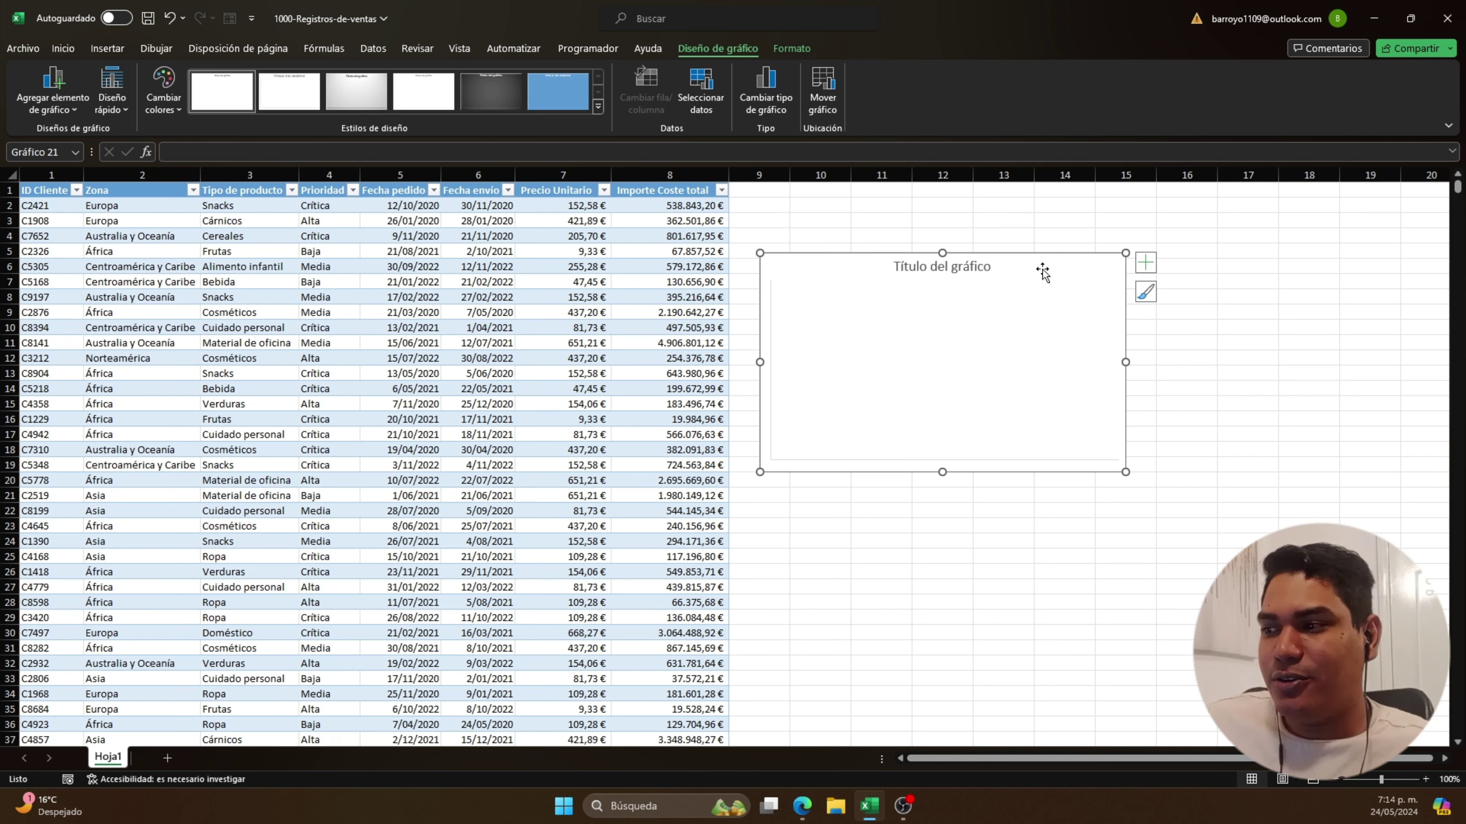
drag(1043, 270, 1044, 251)
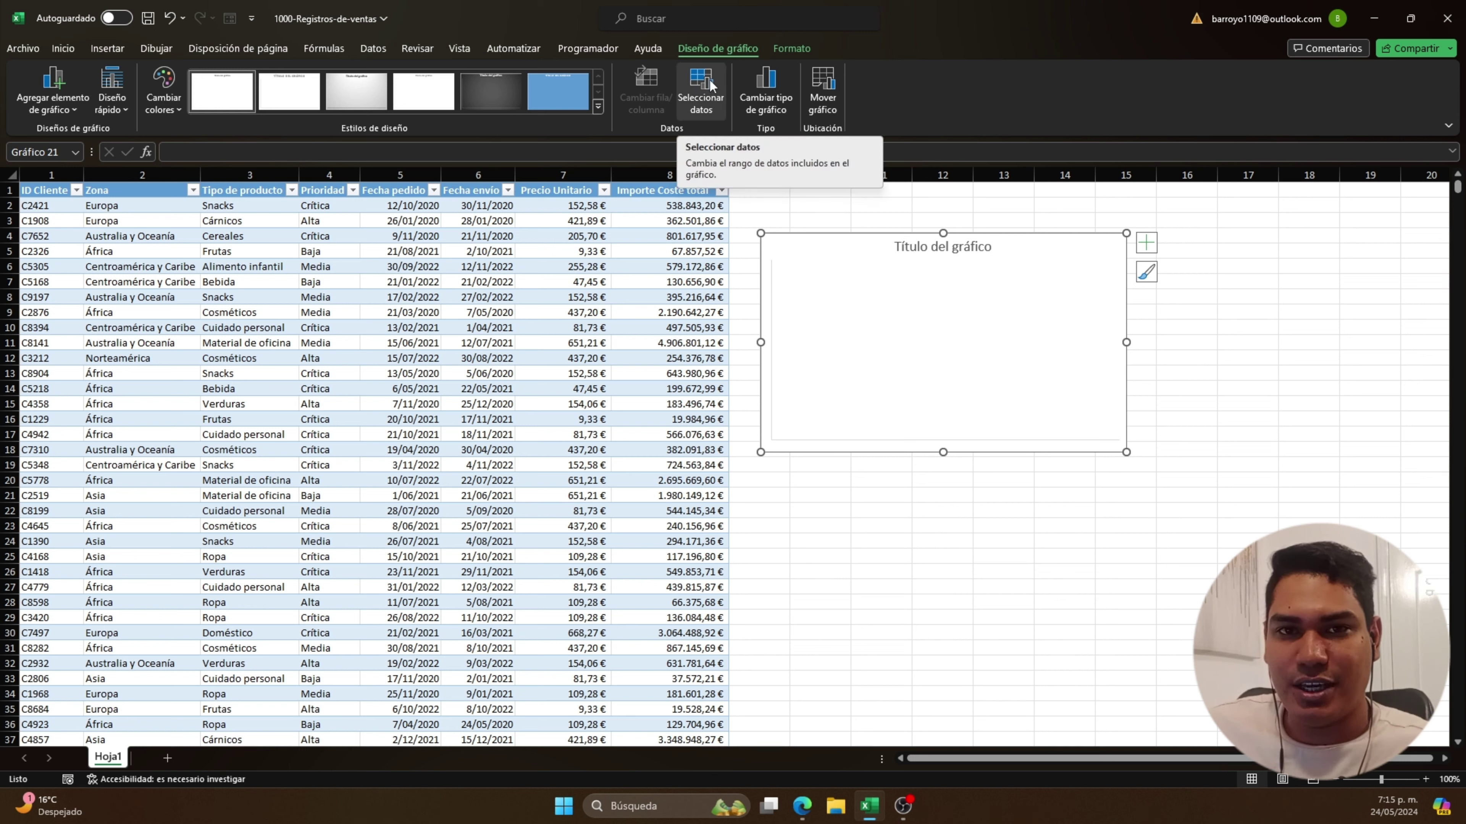
- In Seleccionar datos, remove the default Serie1 and start adding a new series
right_click(800, 255)
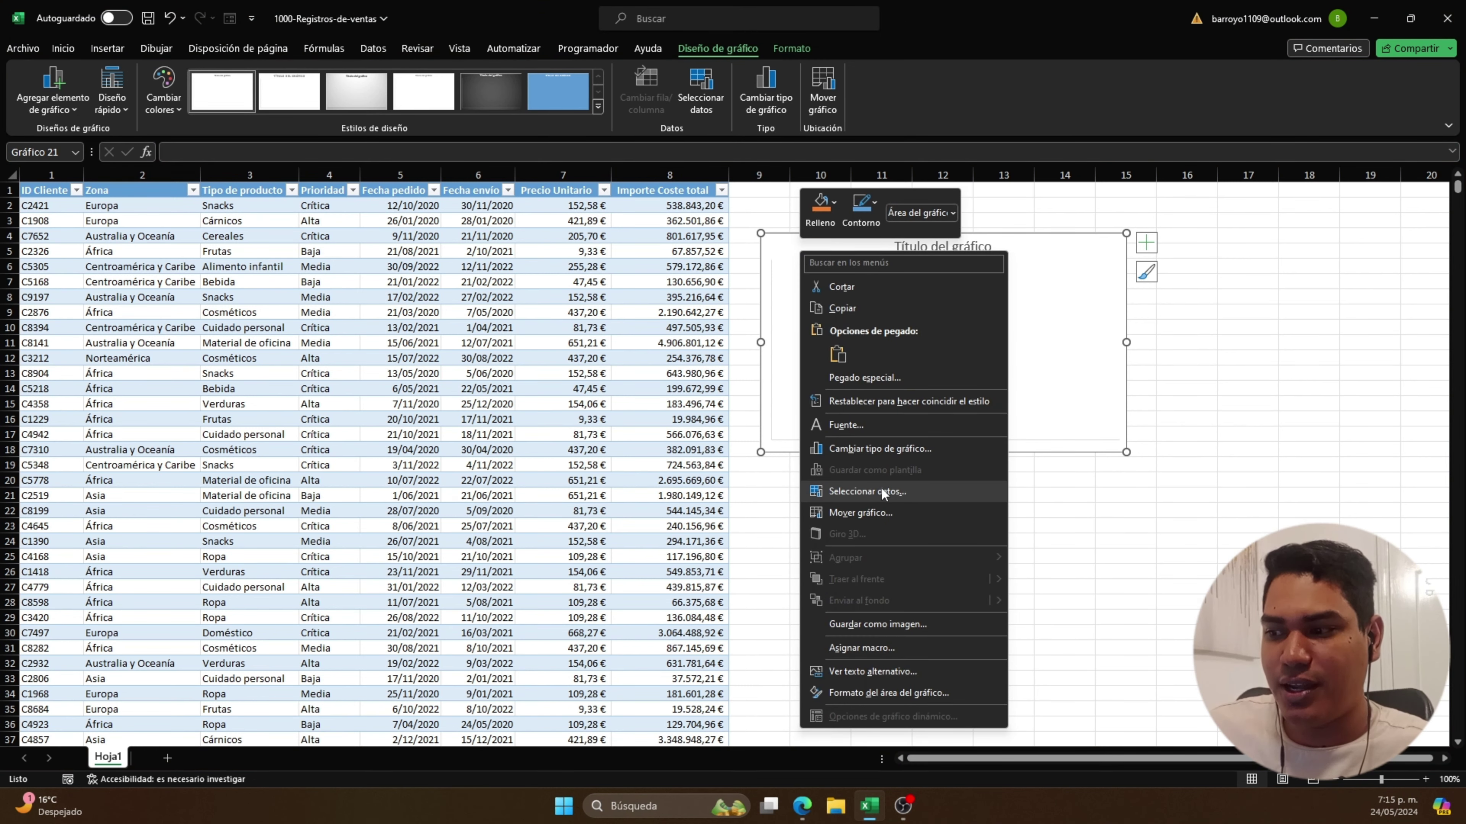
click(702, 103)
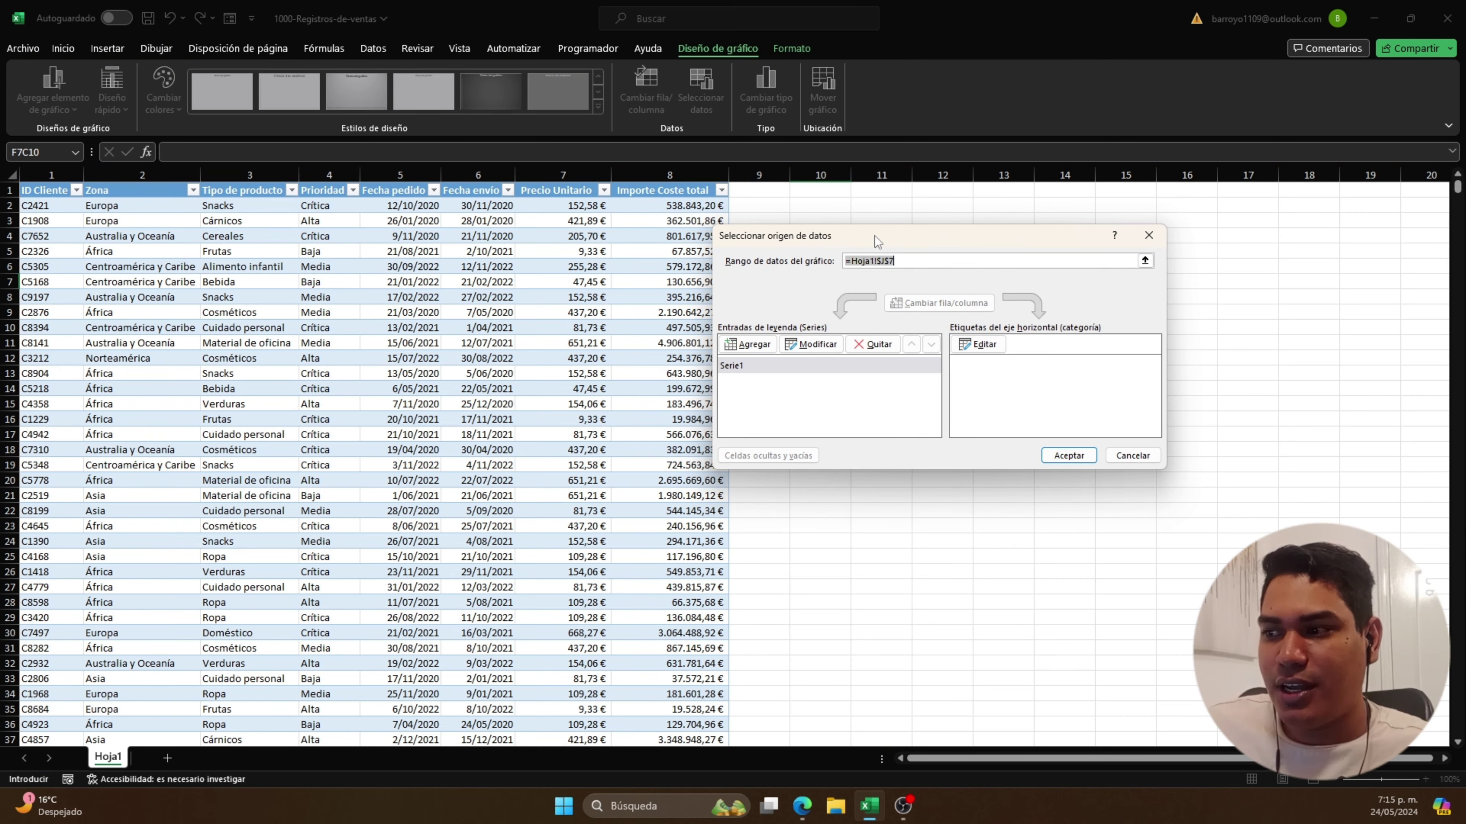
mouse_move(874, 236)
mouse_down()
mouse_move(898, 234)
mouse_move(888, 249)
mouse_up()
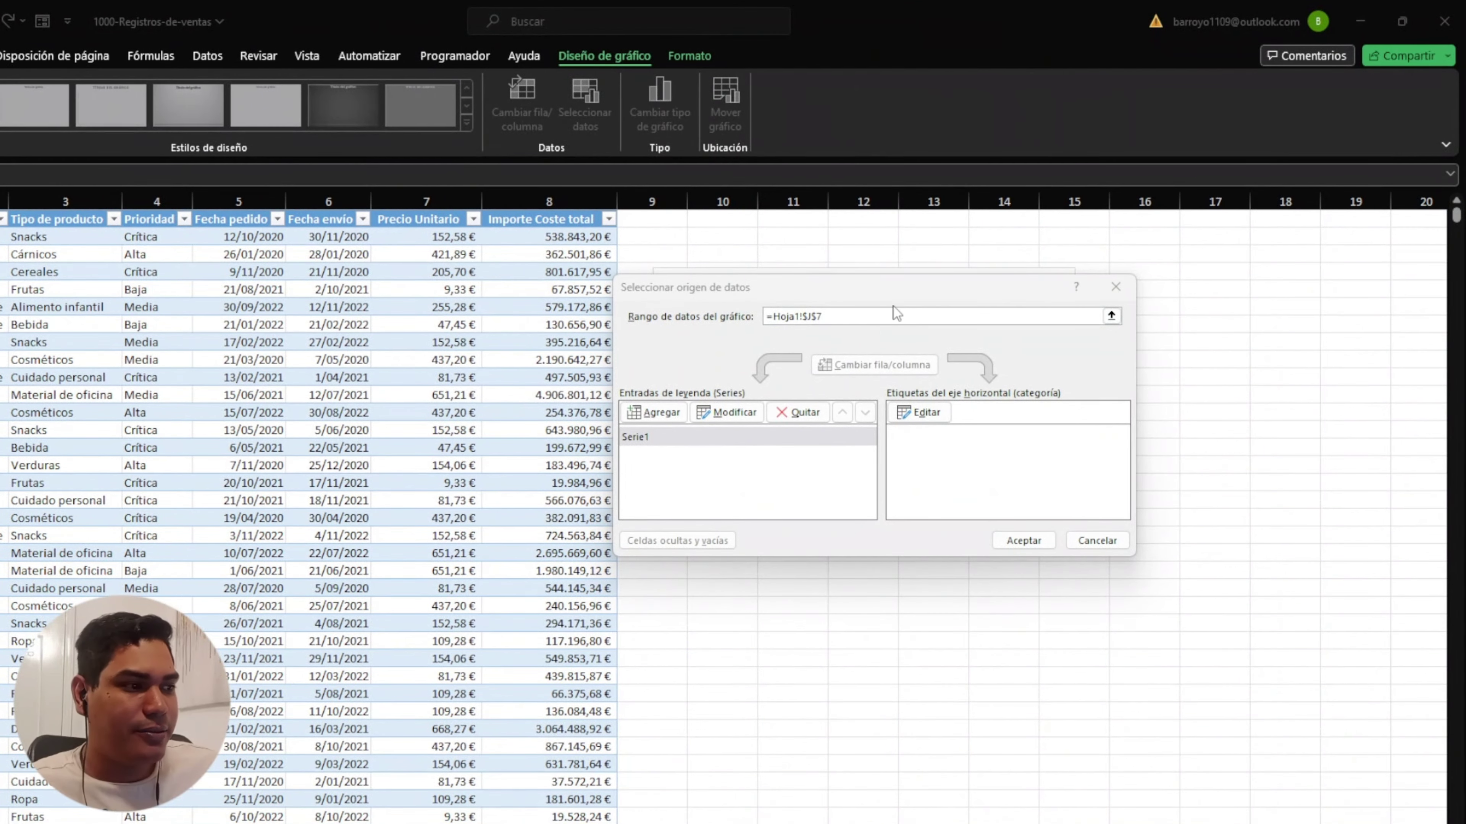
mouse_move(893, 306)
mouse_down()
mouse_move(870, 298)
mouse_move(896, 309)
mouse_up()
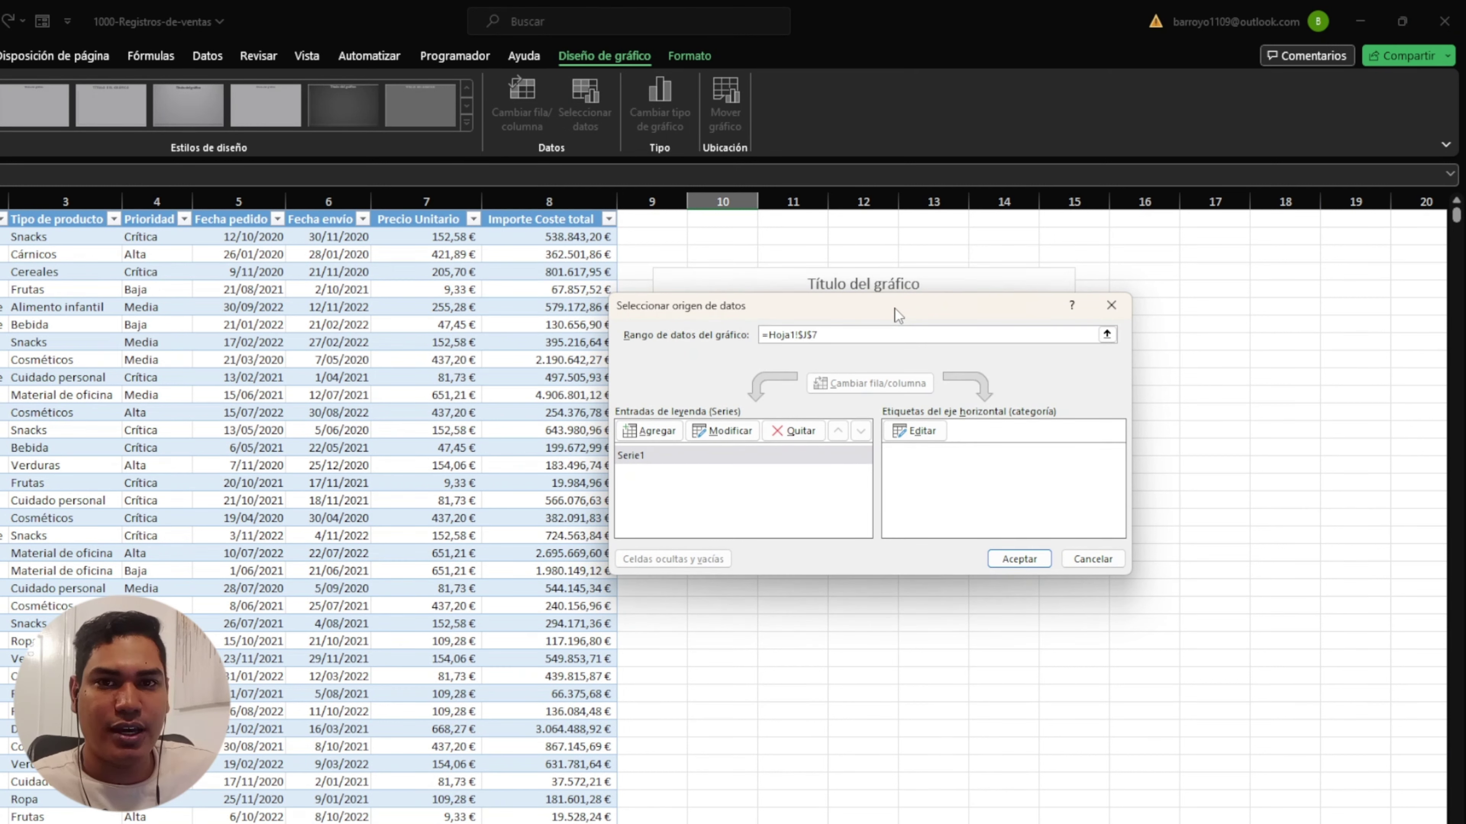
click(675, 456)
click(808, 434)
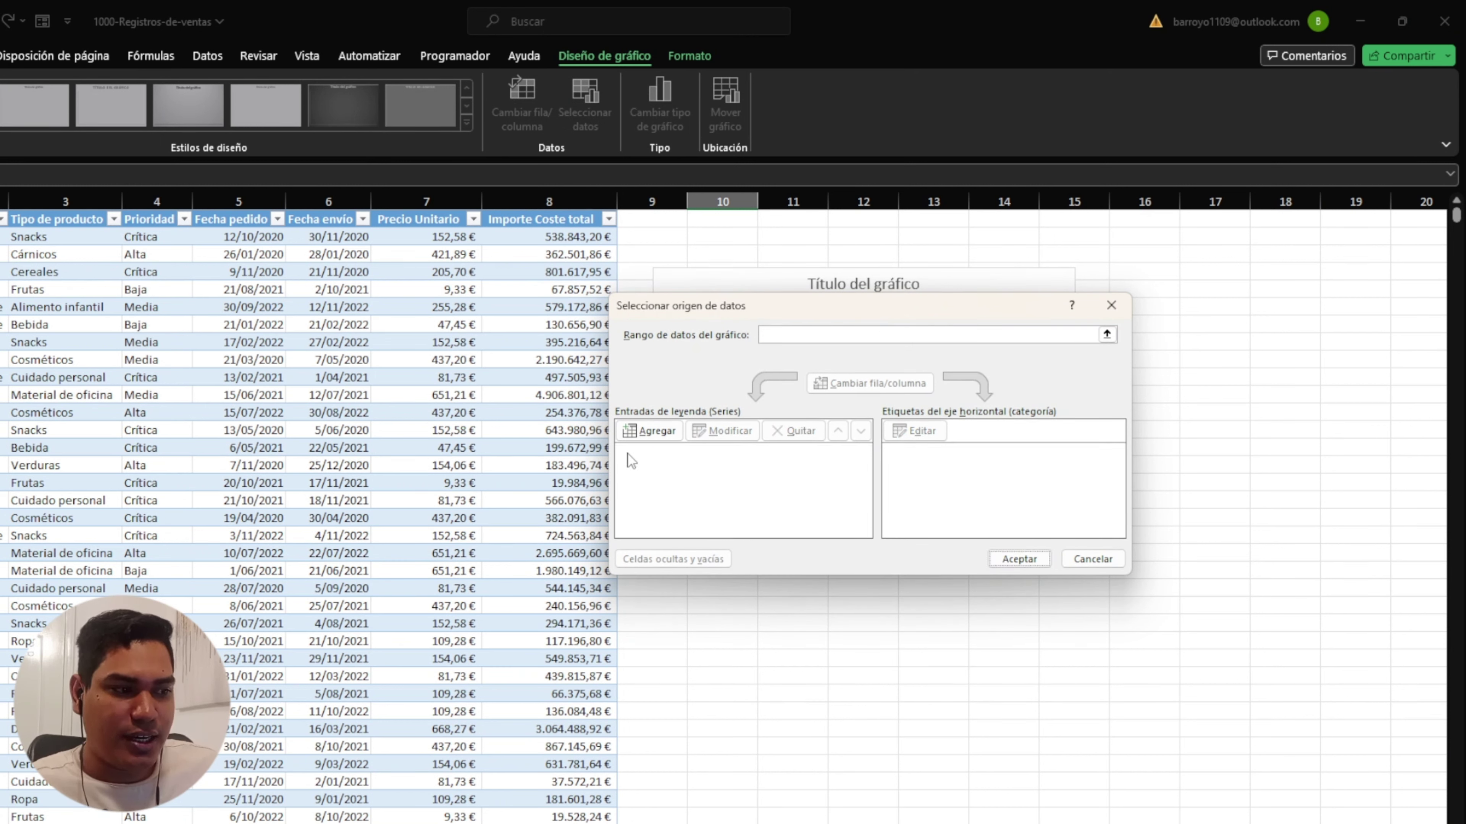
click(656, 432)
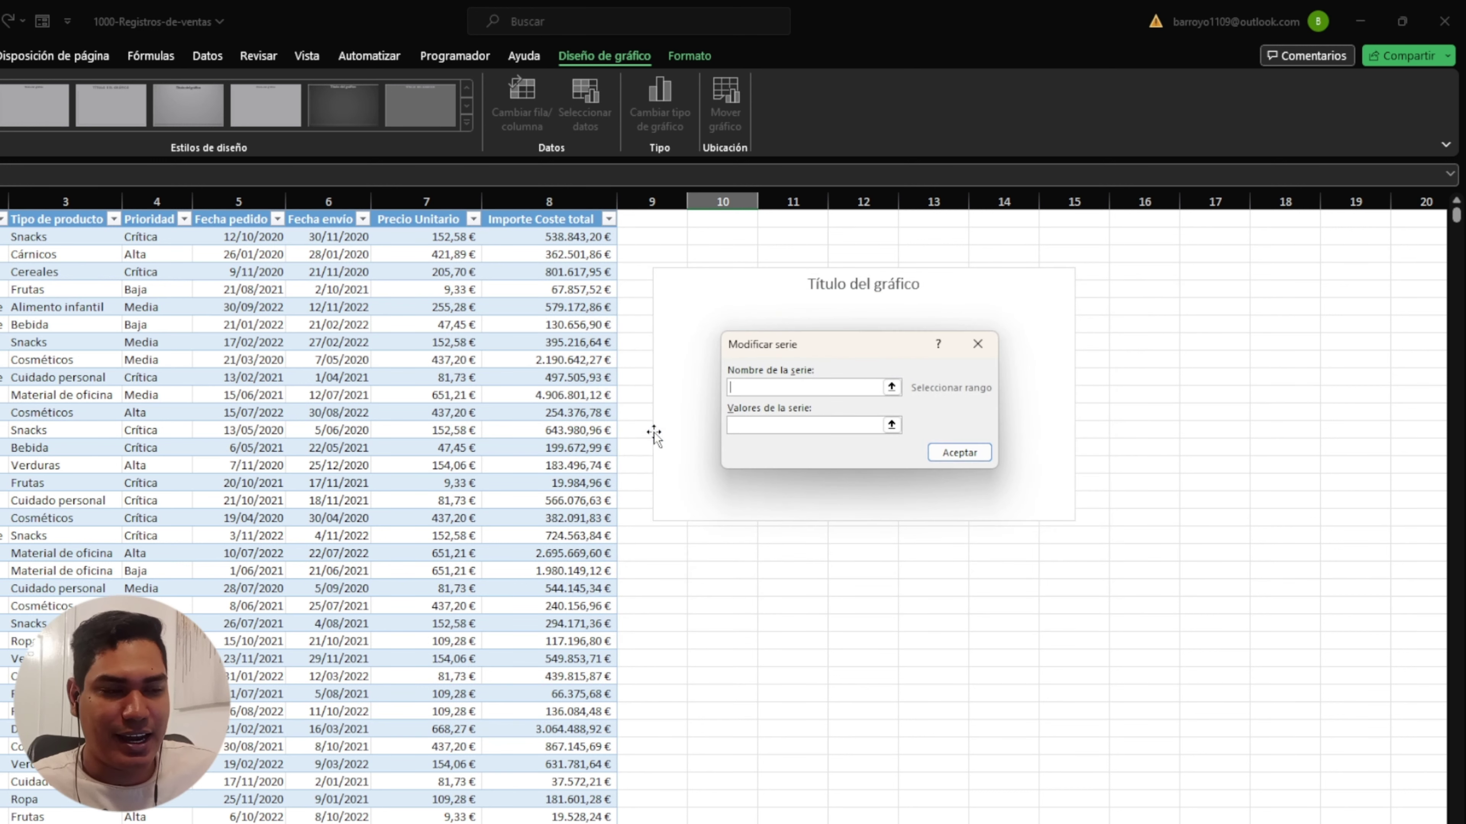
- Set the new series name to the Precio Unitario header cell
click(892, 388)
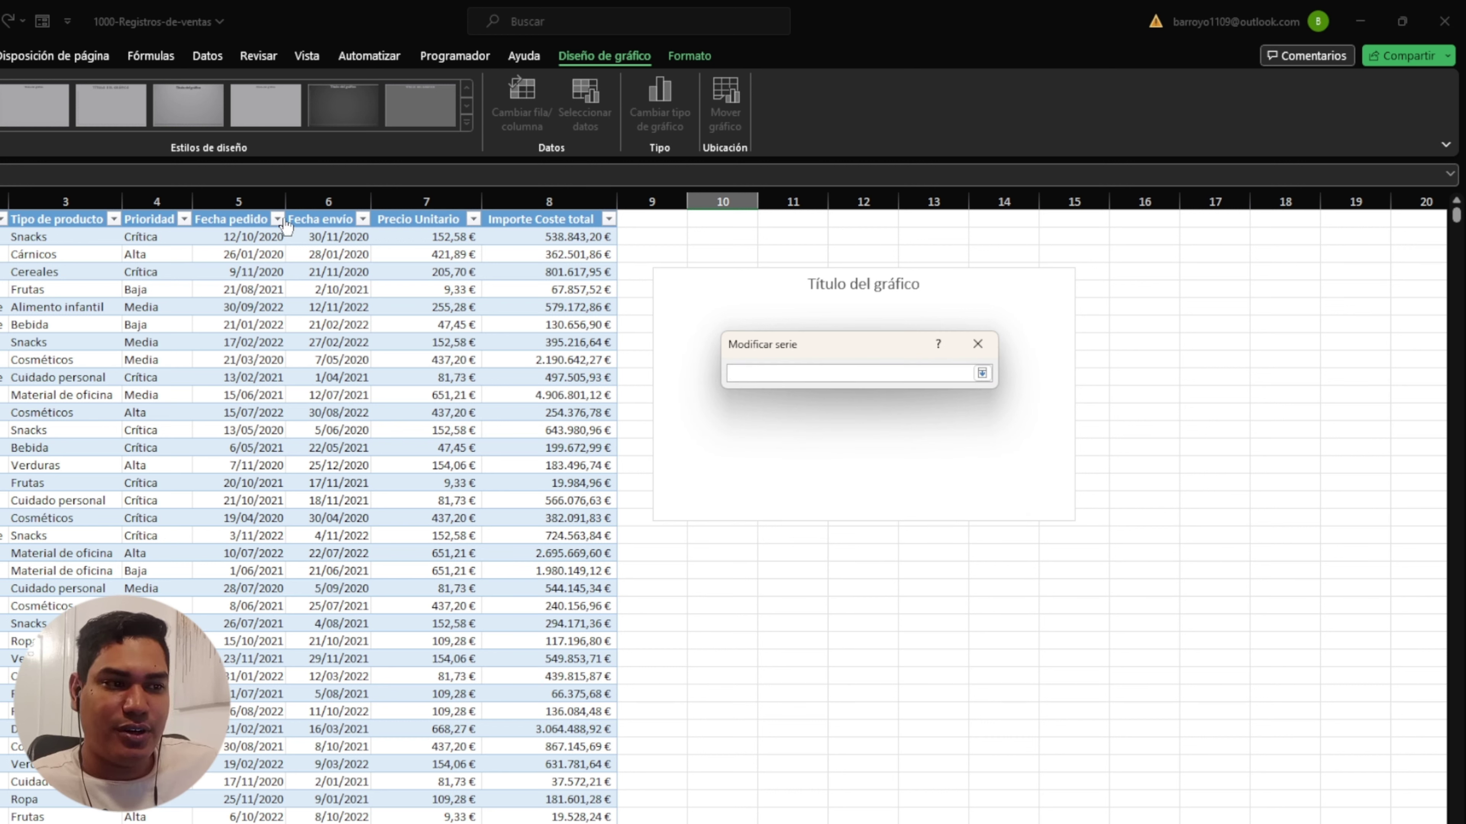
click(407, 225)
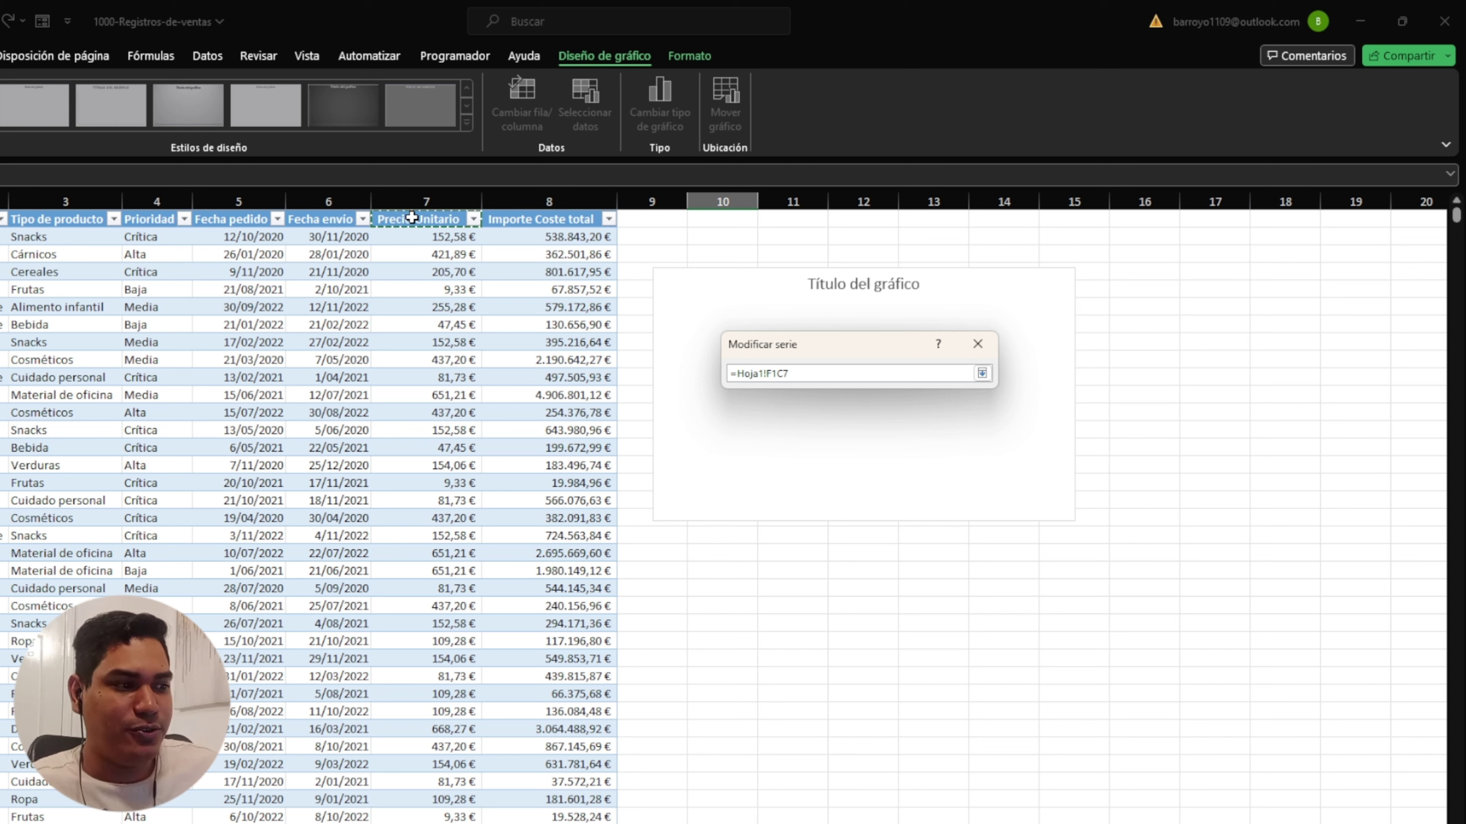
key(Return)
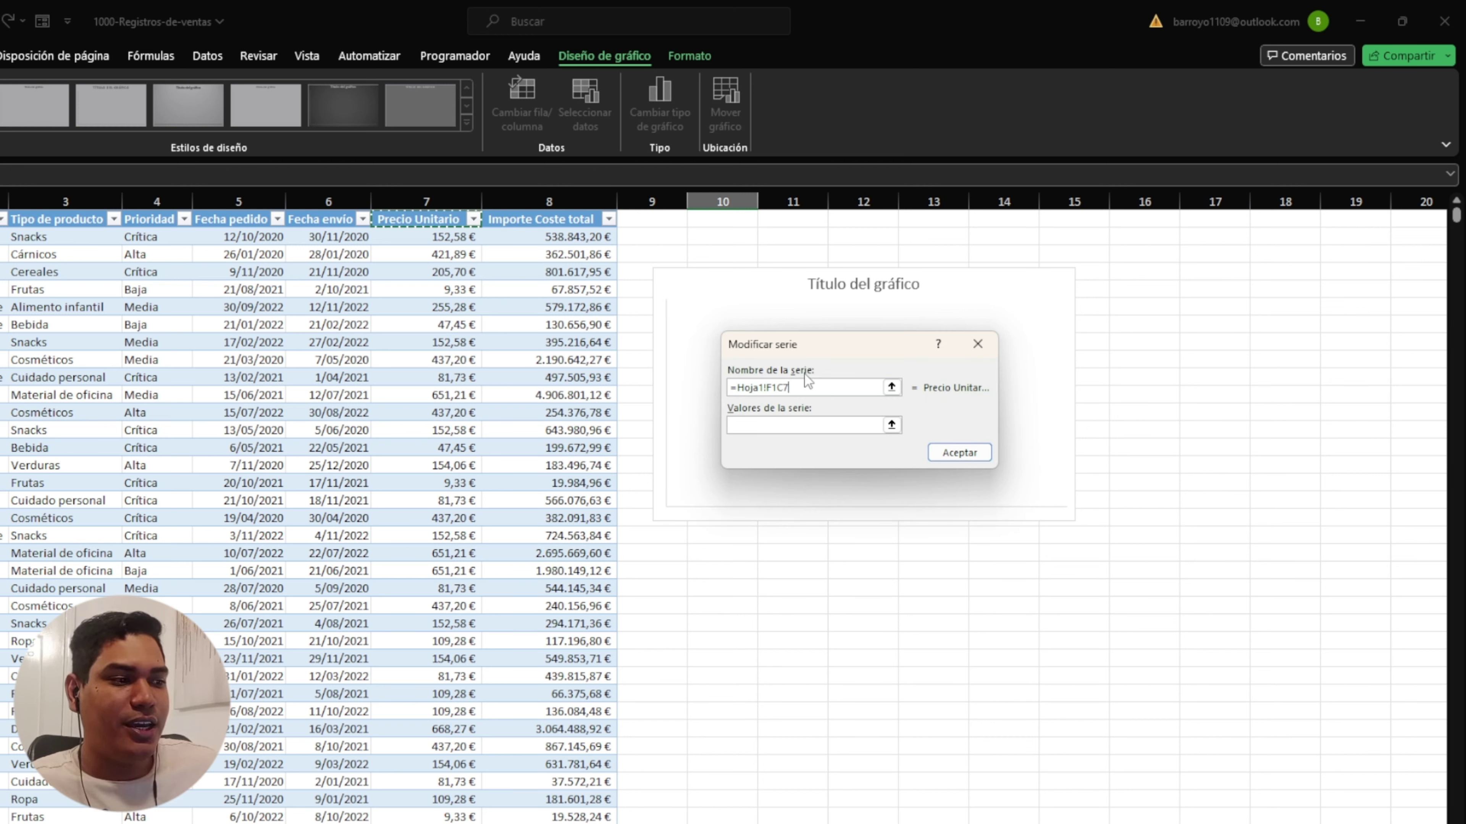
- Set the series values to Precio Unitario rows 2–1001 and confirm the series
click(880, 425)
click(891, 425)
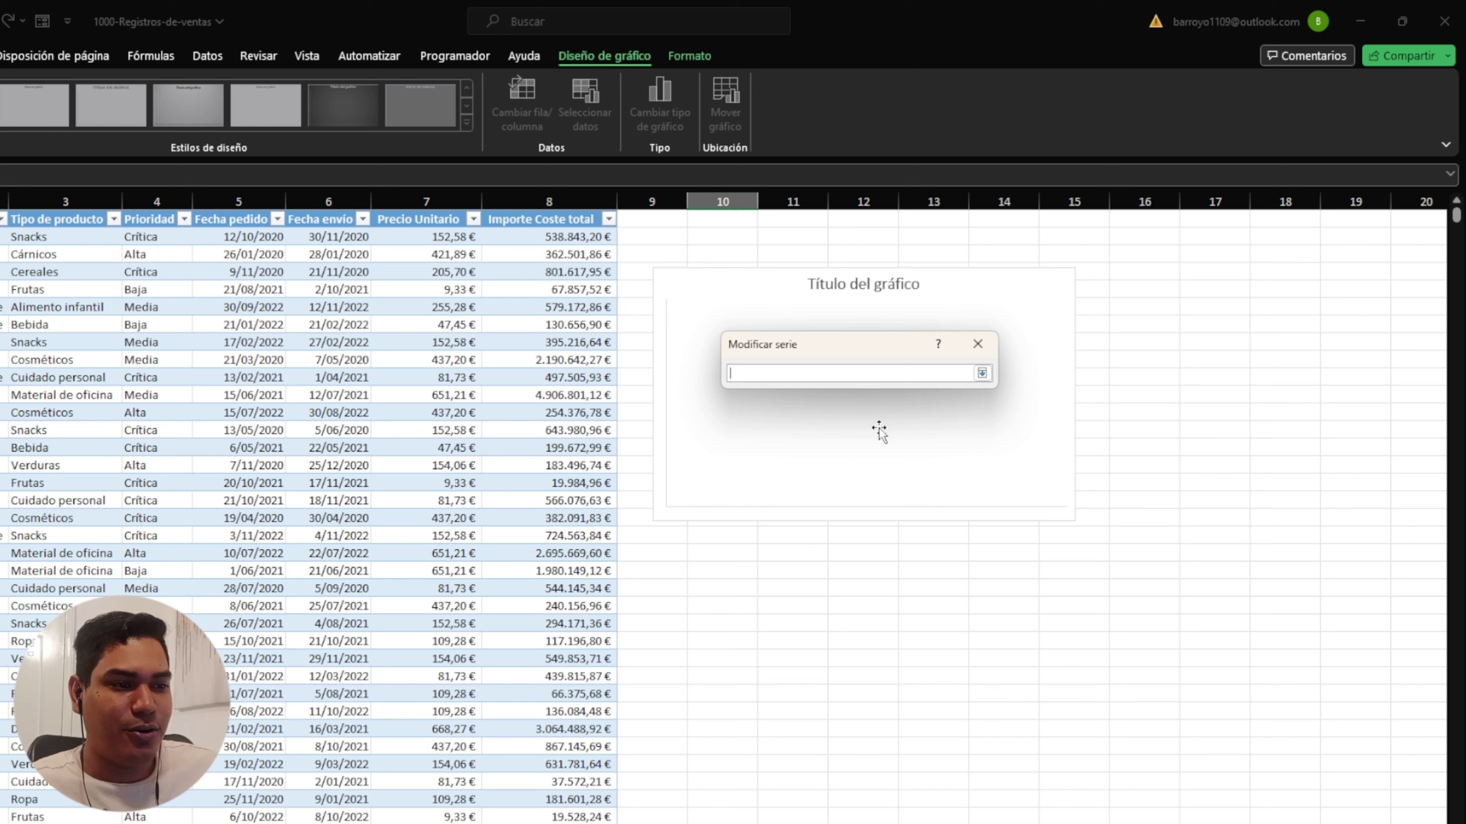
drag(430, 237, 440, 433)
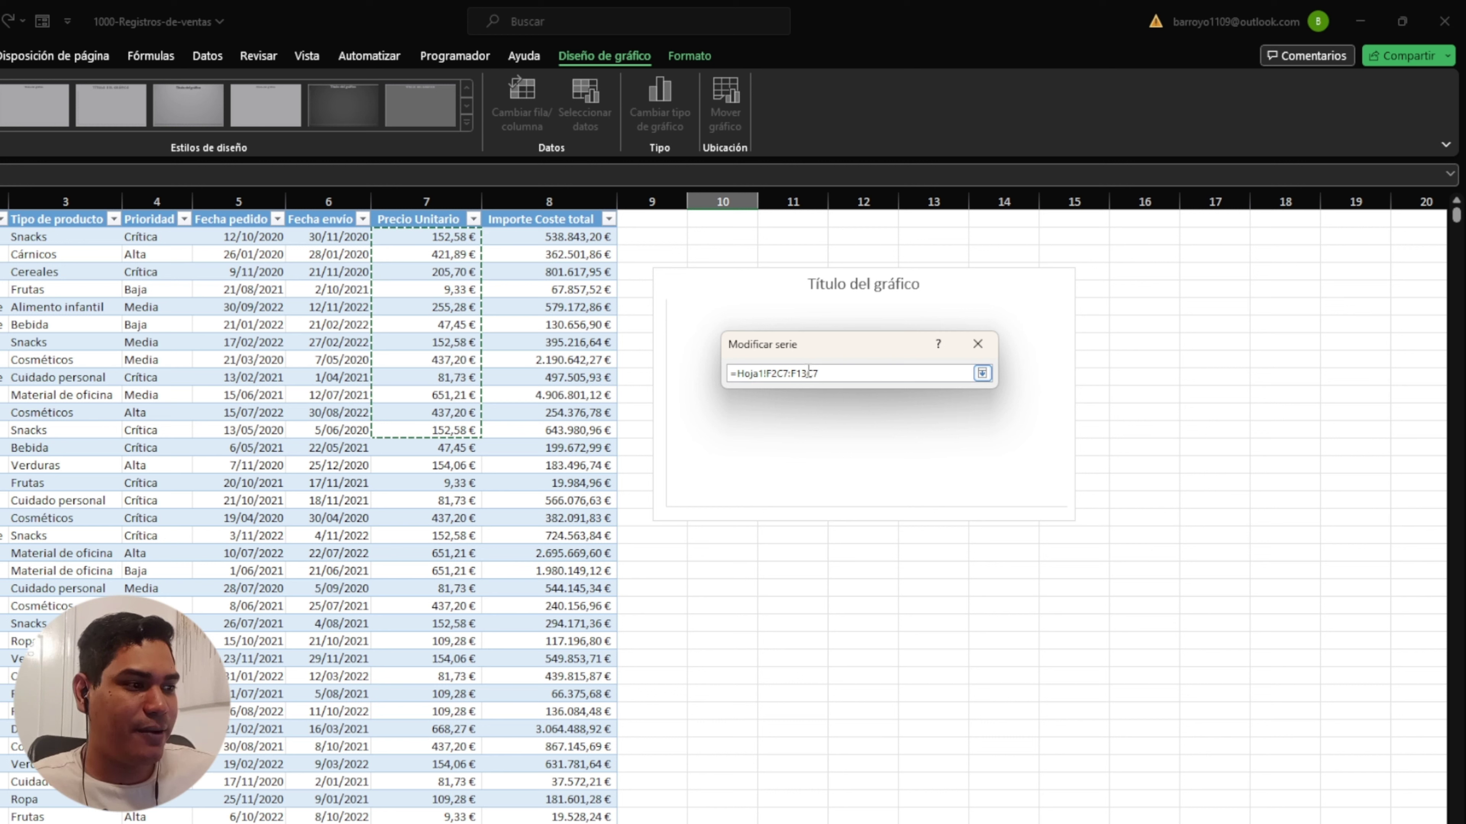
key(Left)
key(Left)
key(BackSpace)
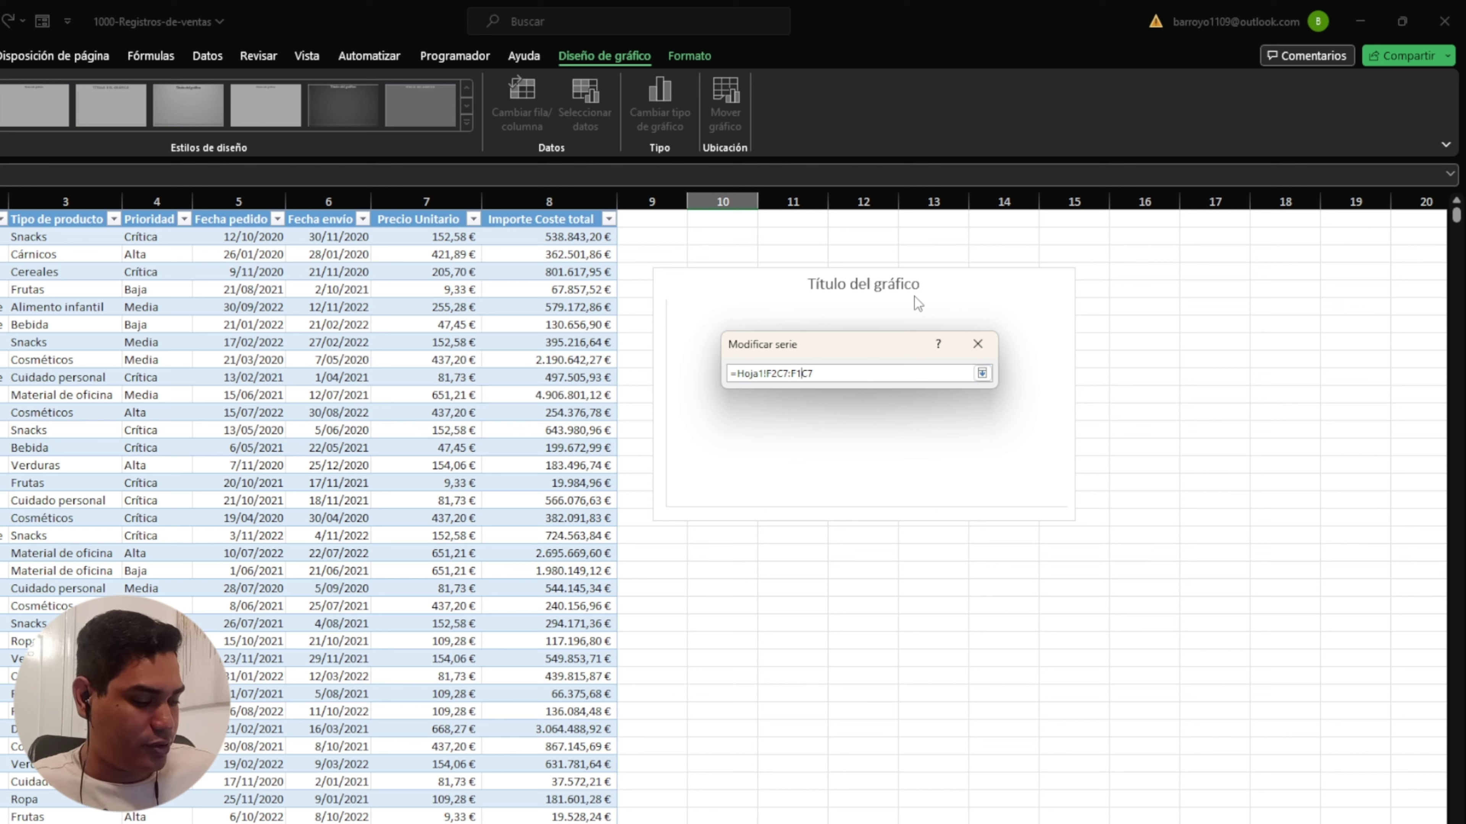
key(Return)
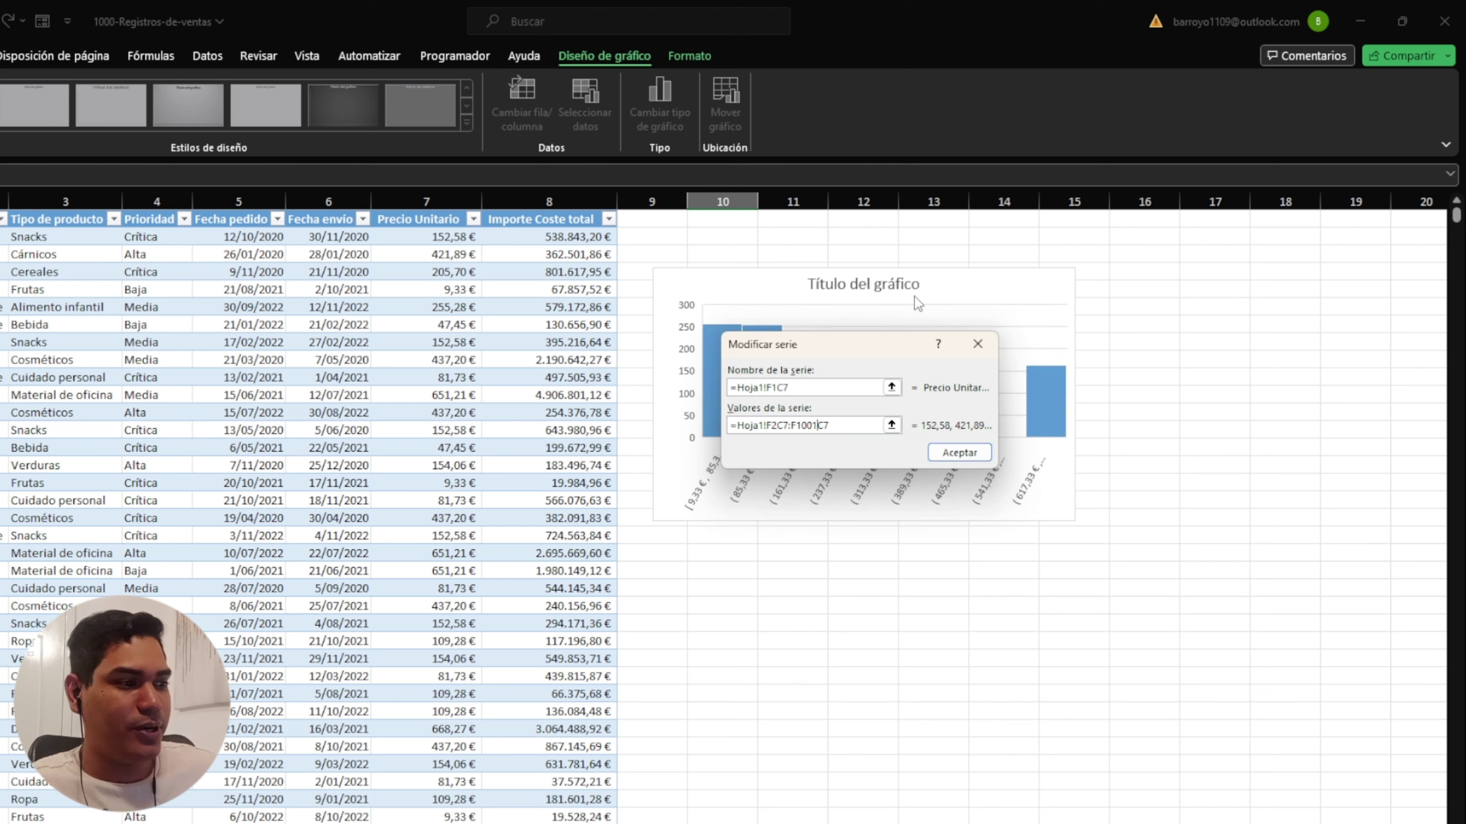
drag(882, 352, 880, 389)
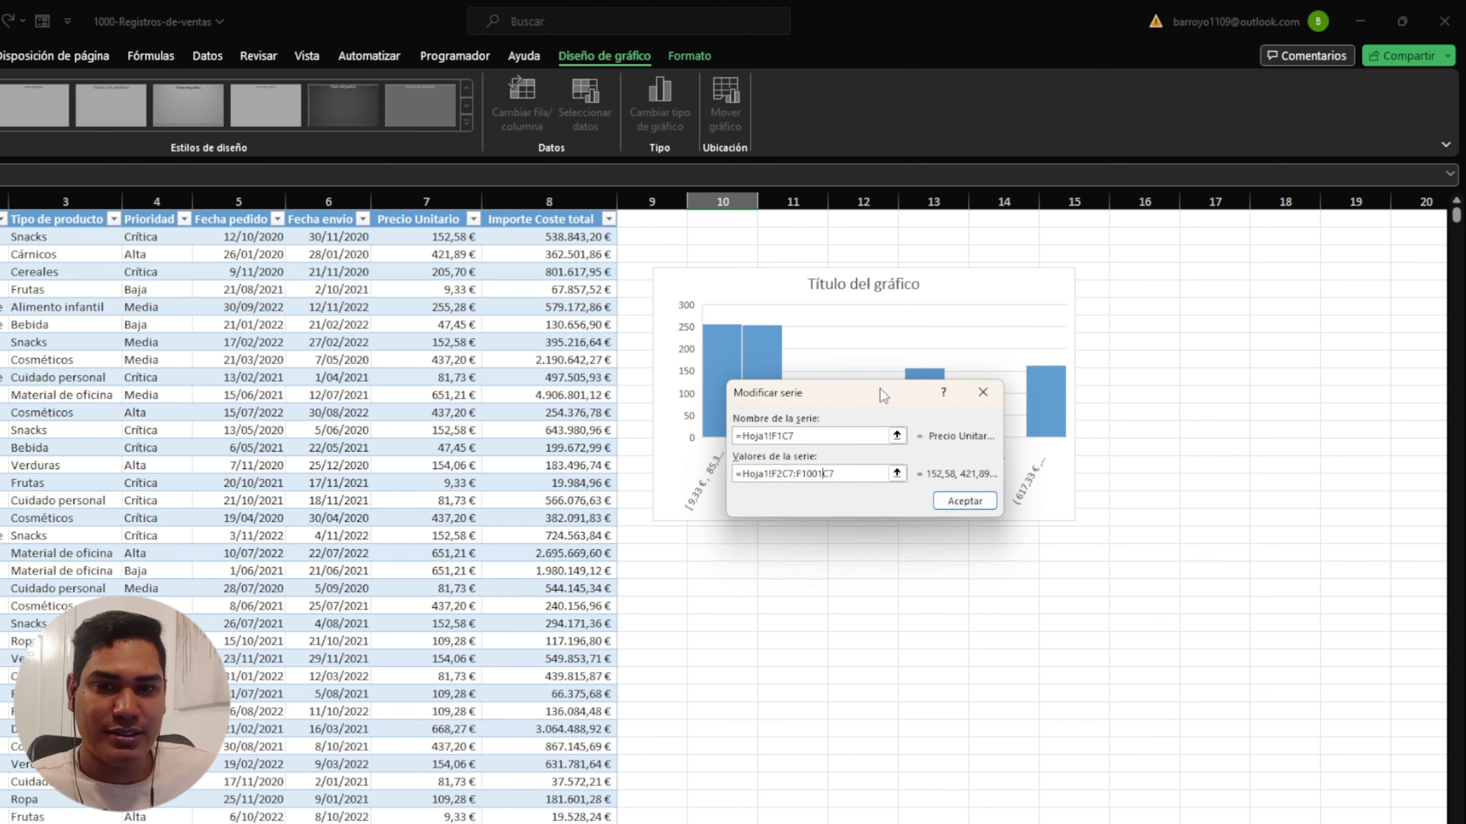
click(950, 501)
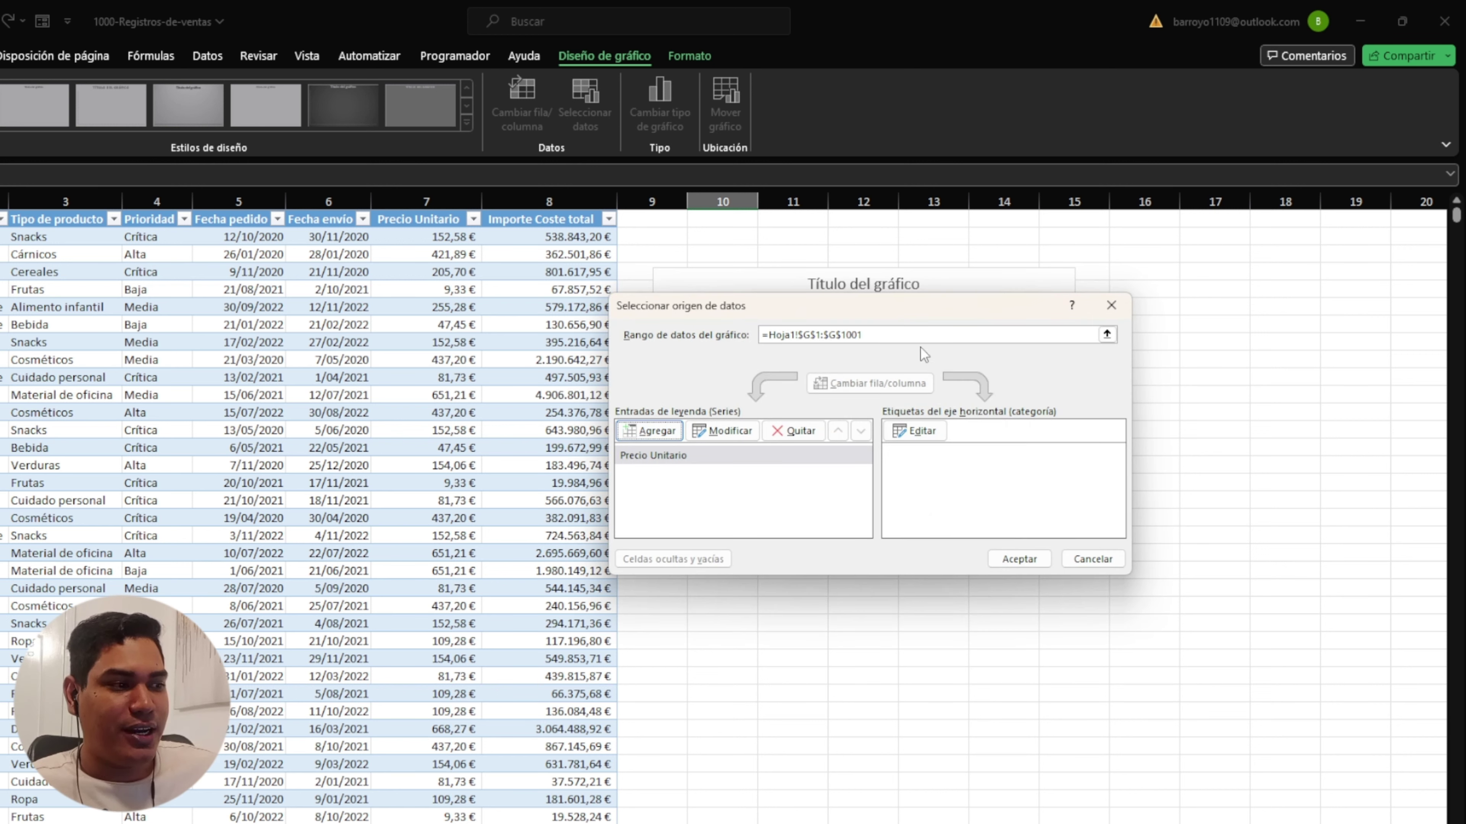
drag(927, 307, 884, 306)
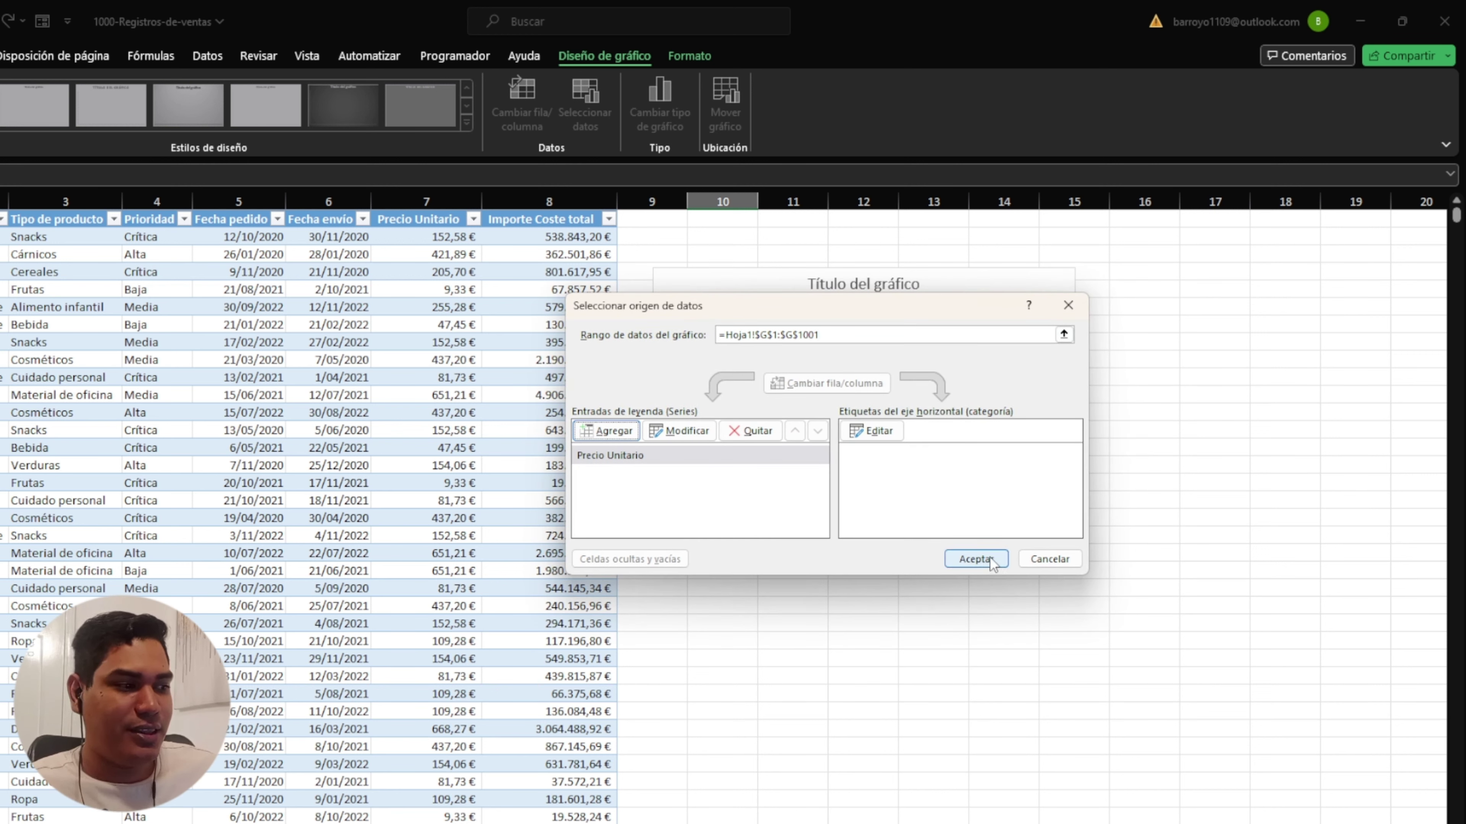
- Confirm the chart data source, then enlarge the chart and shift it right
click(975, 559)
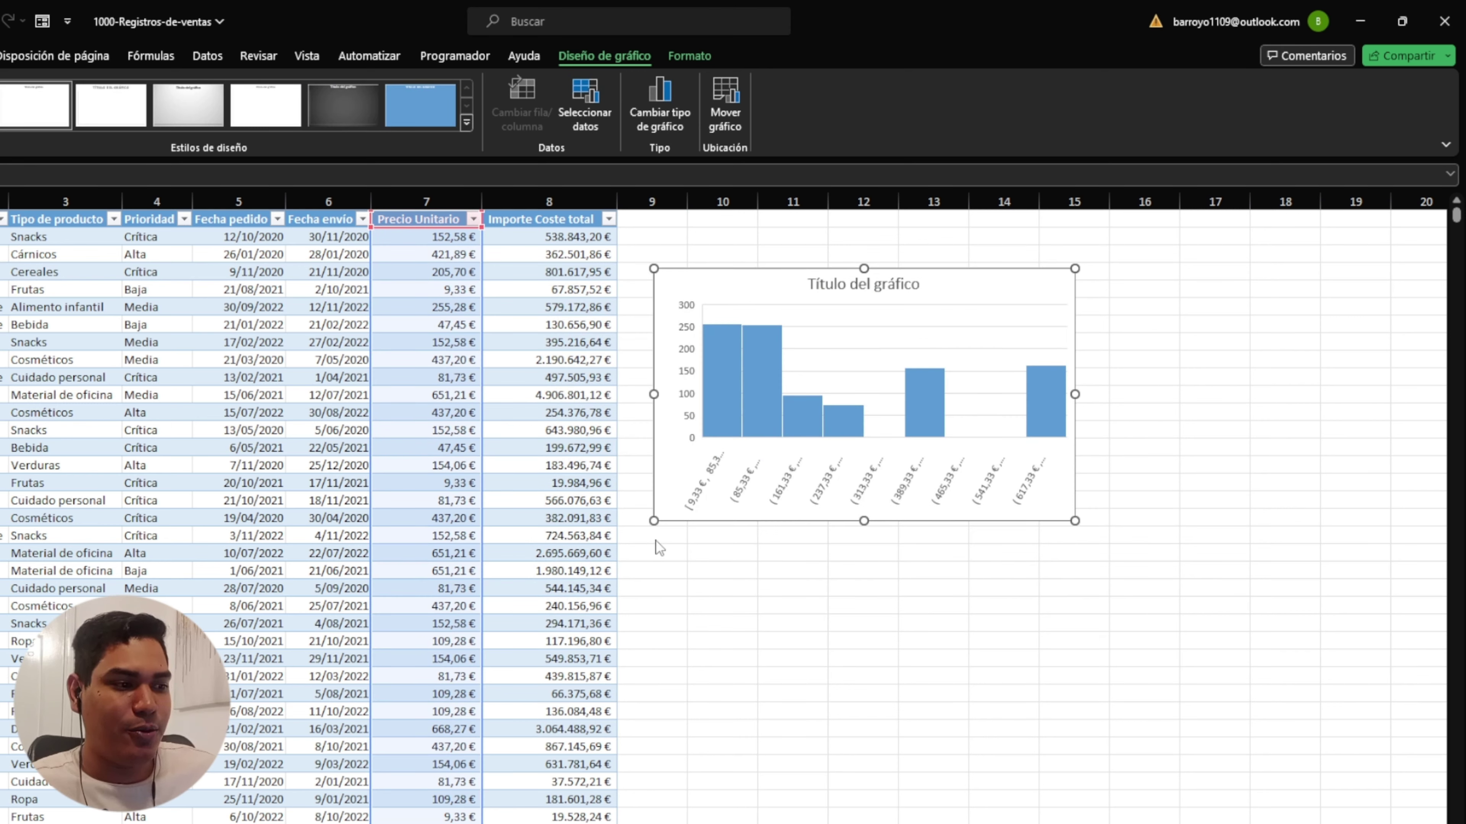
drag(654, 521, 524, 592)
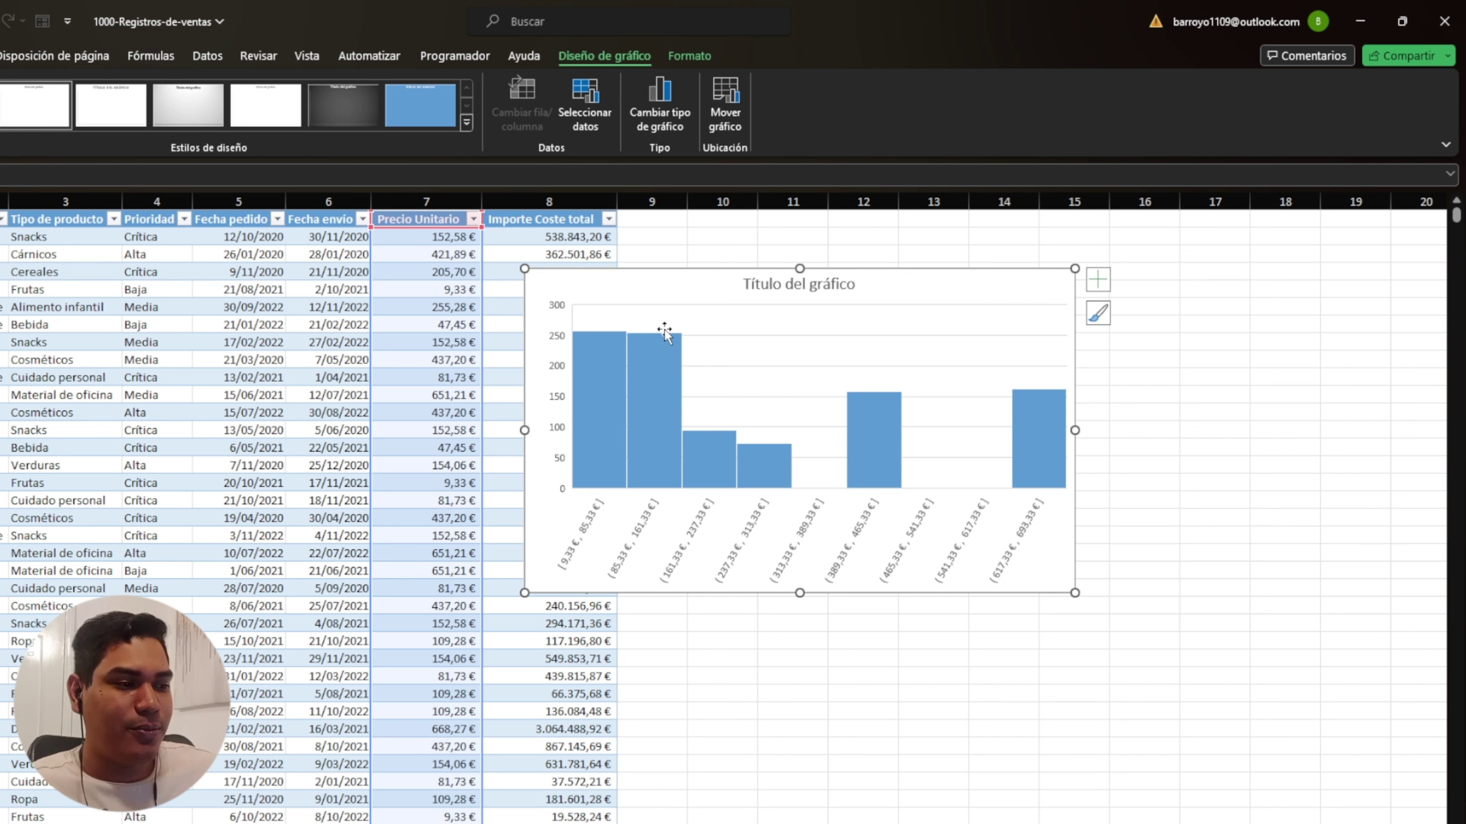
drag(940, 283, 951, 285)
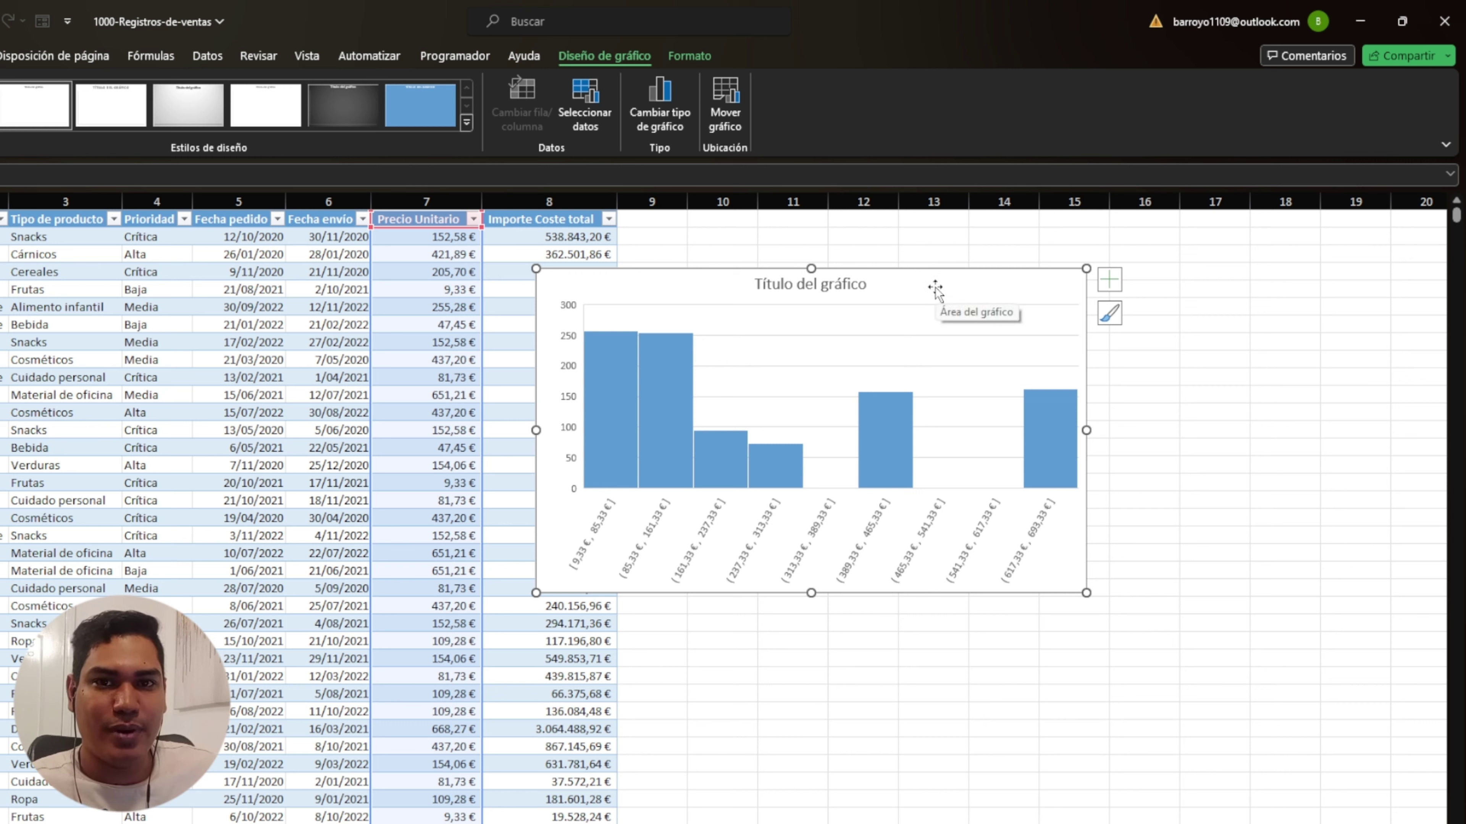
drag(935, 287, 949, 288)
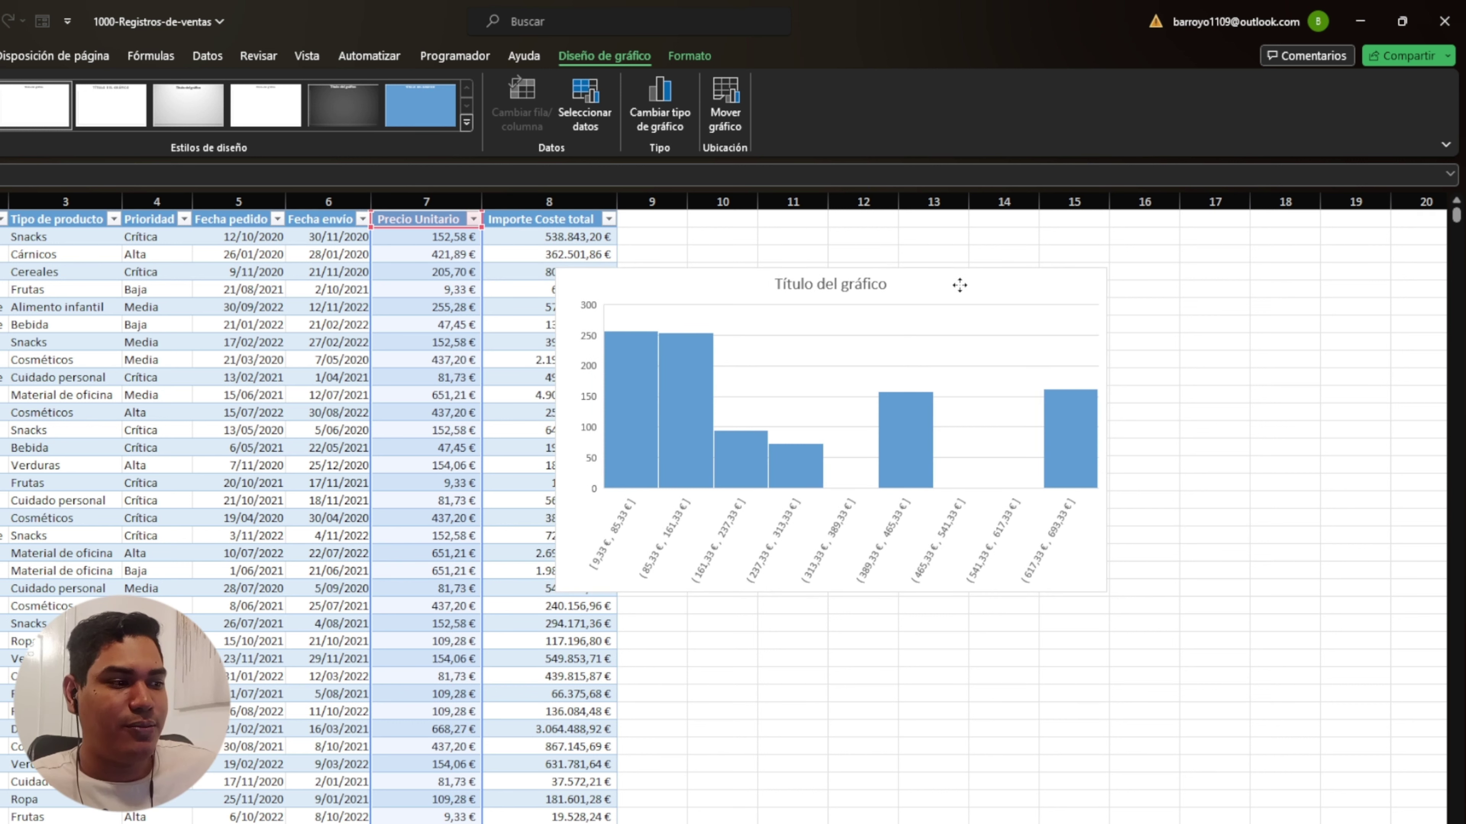
- Open Formato del área del gráfico and move the chart left to show fully
click(622, 472)
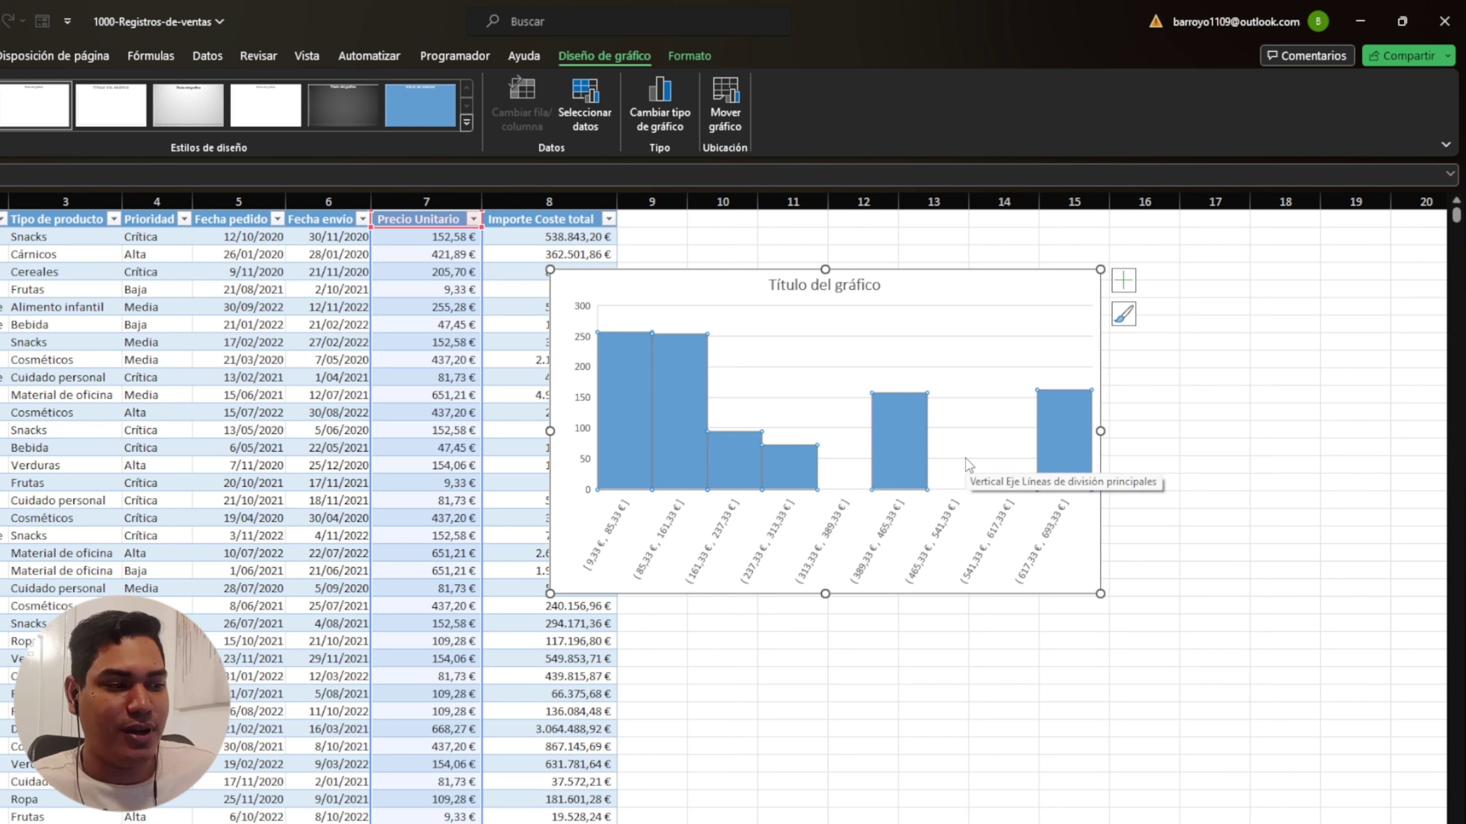
double_click(963, 286)
drag(960, 285, 828, 292)
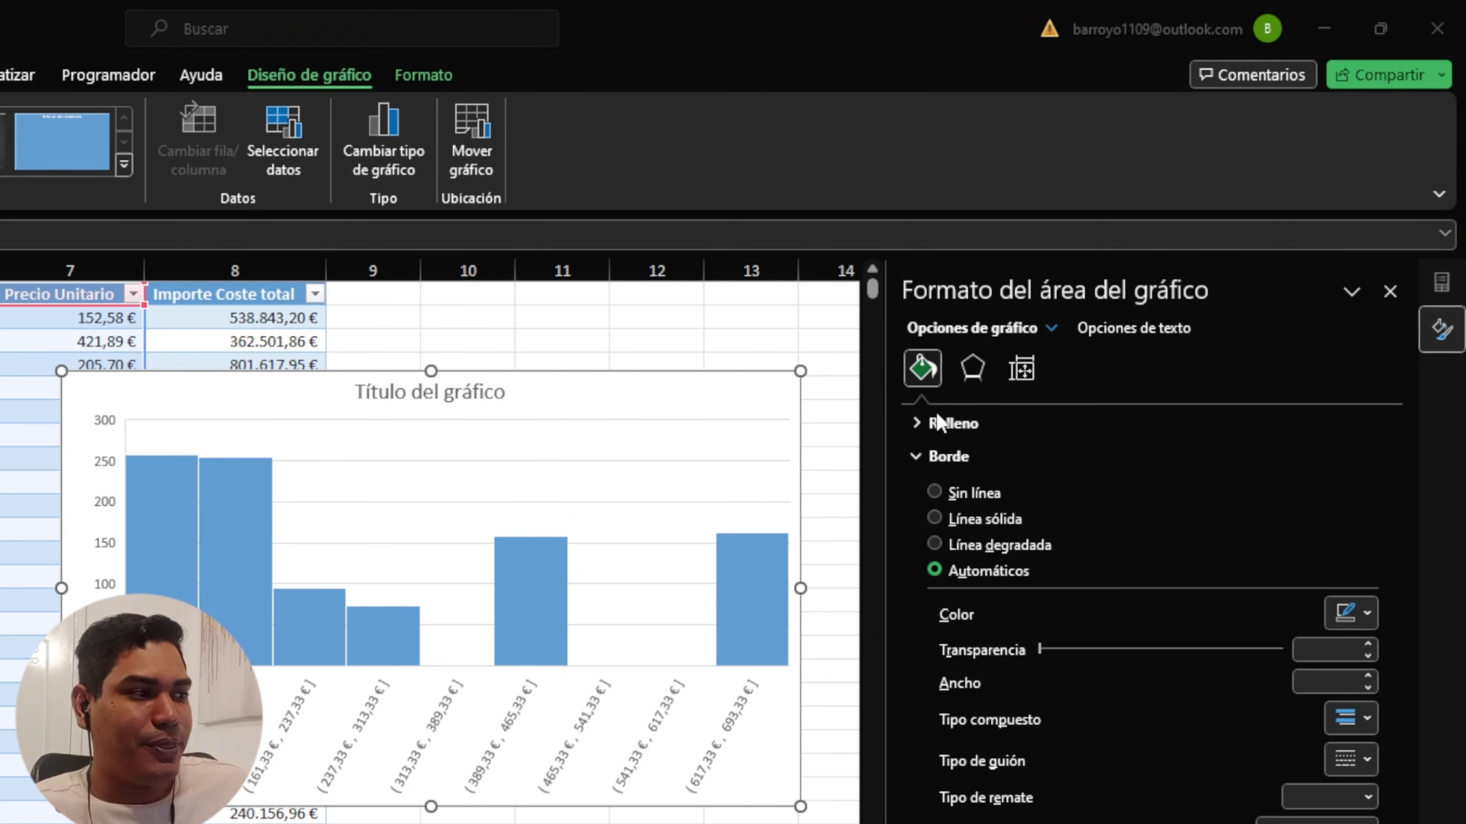
- Show the horizontal axis bin options: Automático, width 76,0, 9 bins
click(1051, 328)
click(1074, 409)
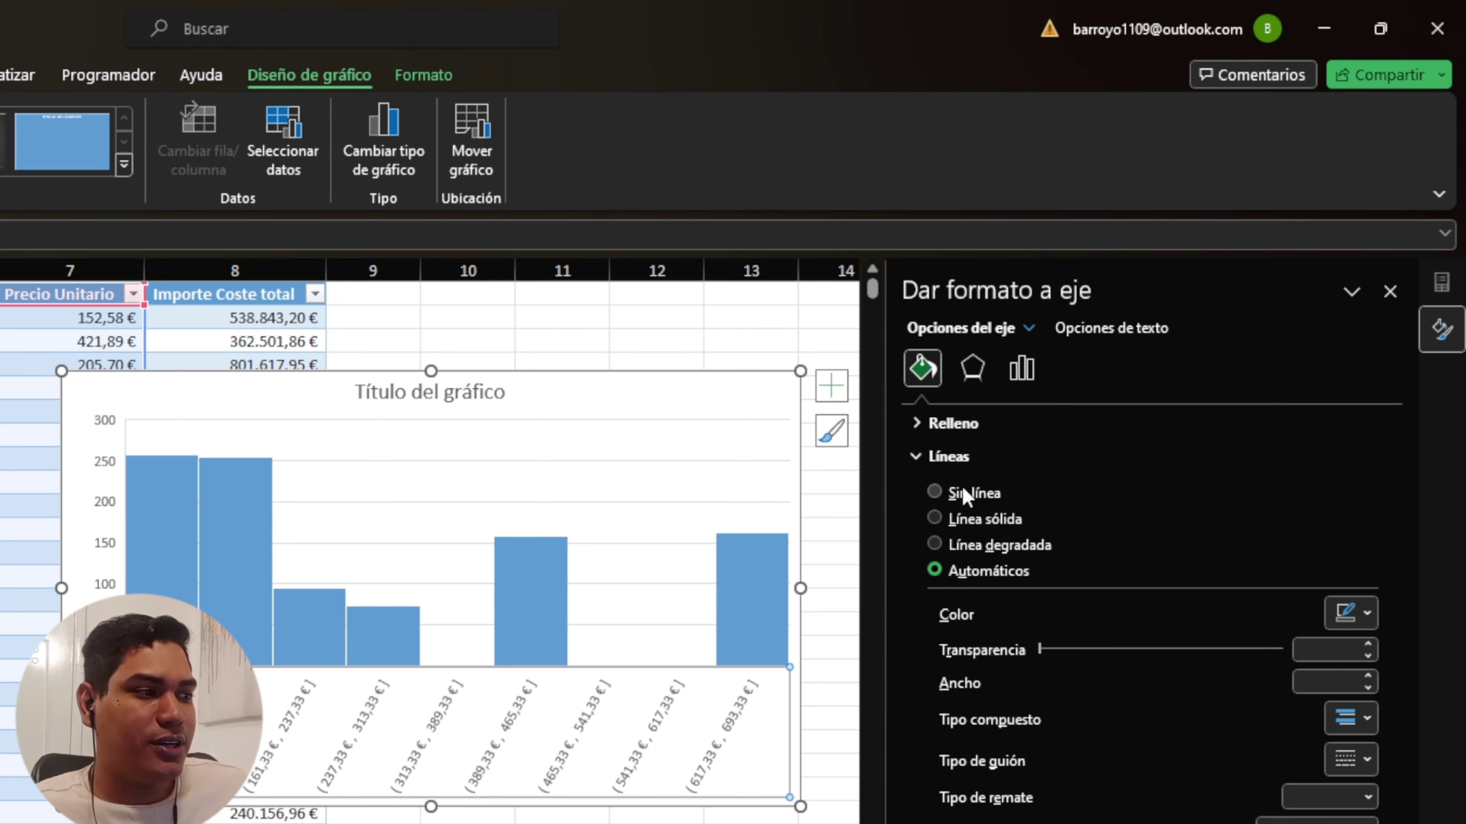
click(1021, 370)
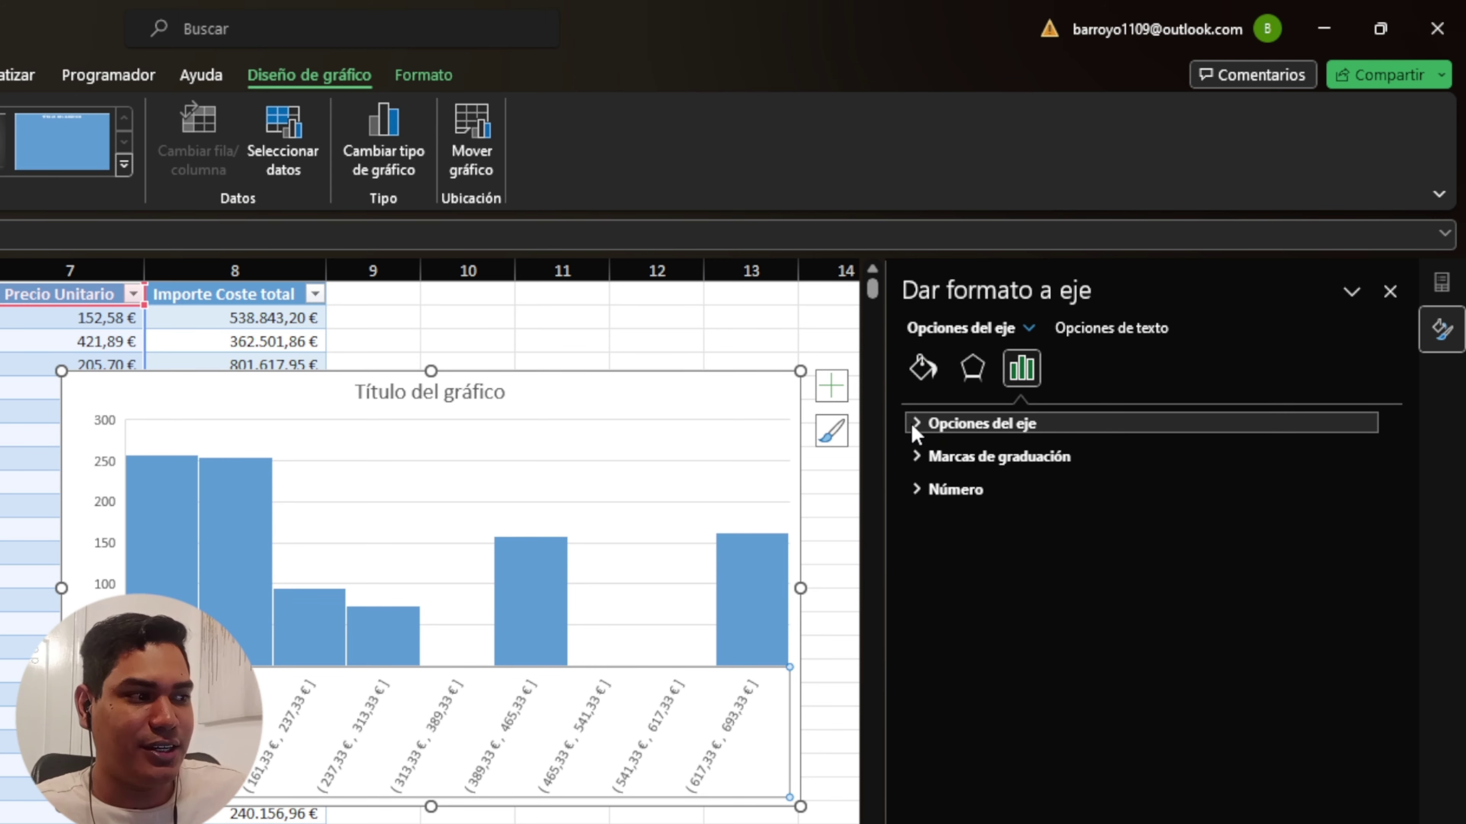
click(914, 425)
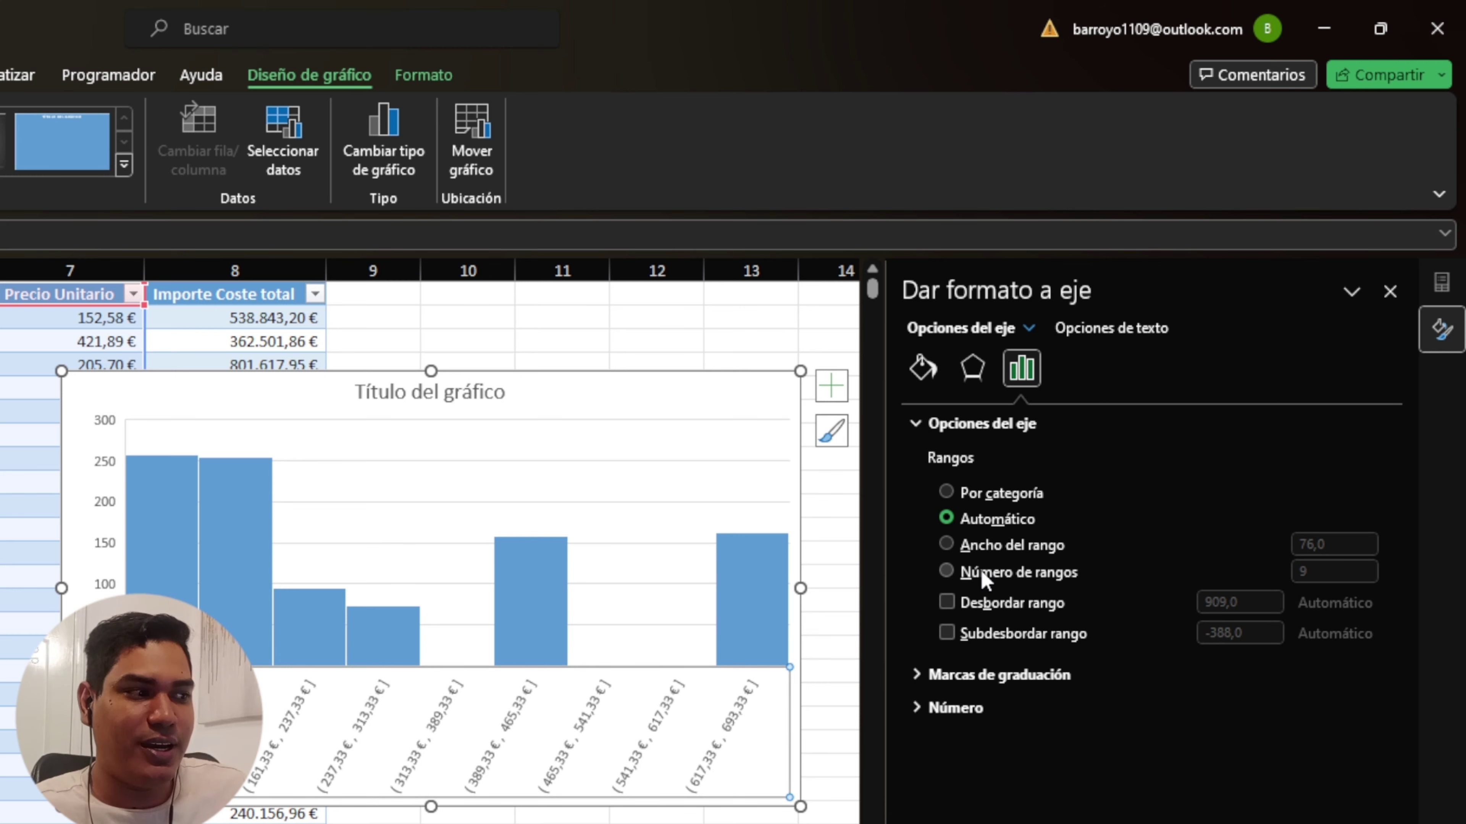
- Bin the Precio Unitario histogram into 6 ranges using Número de rangos
click(985, 575)
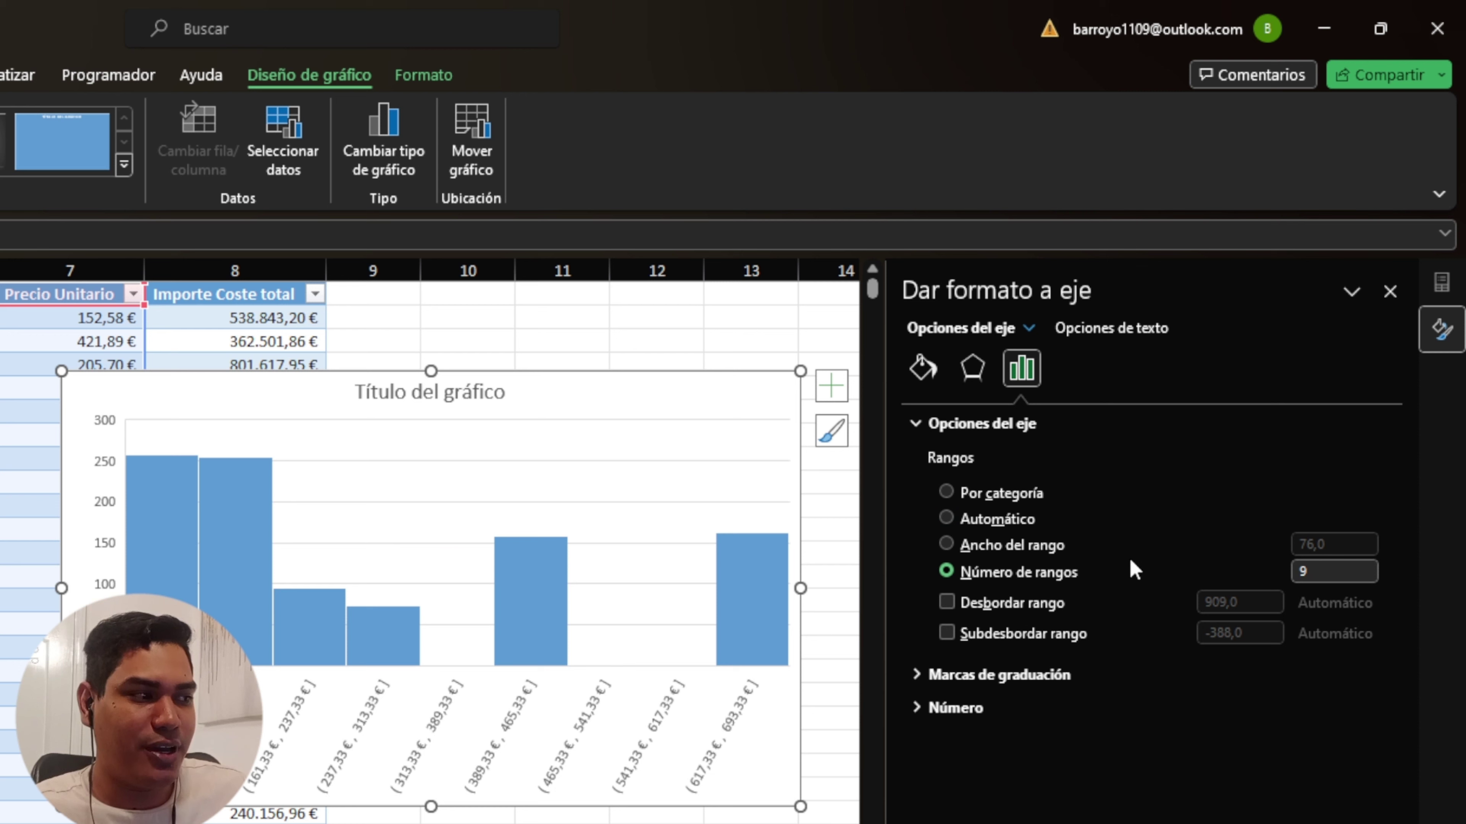
click(1310, 573)
text(6)
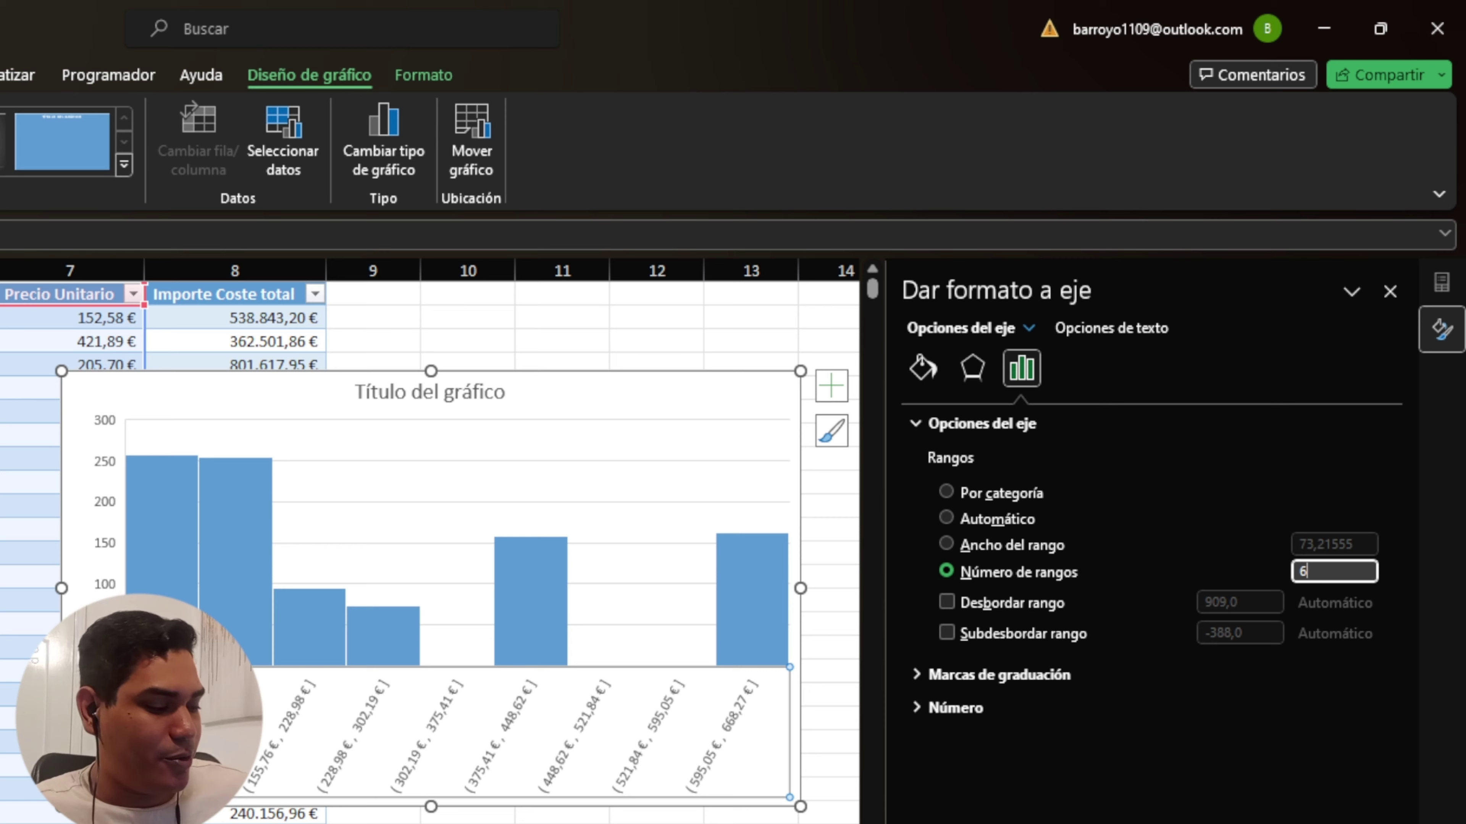
key(Return)
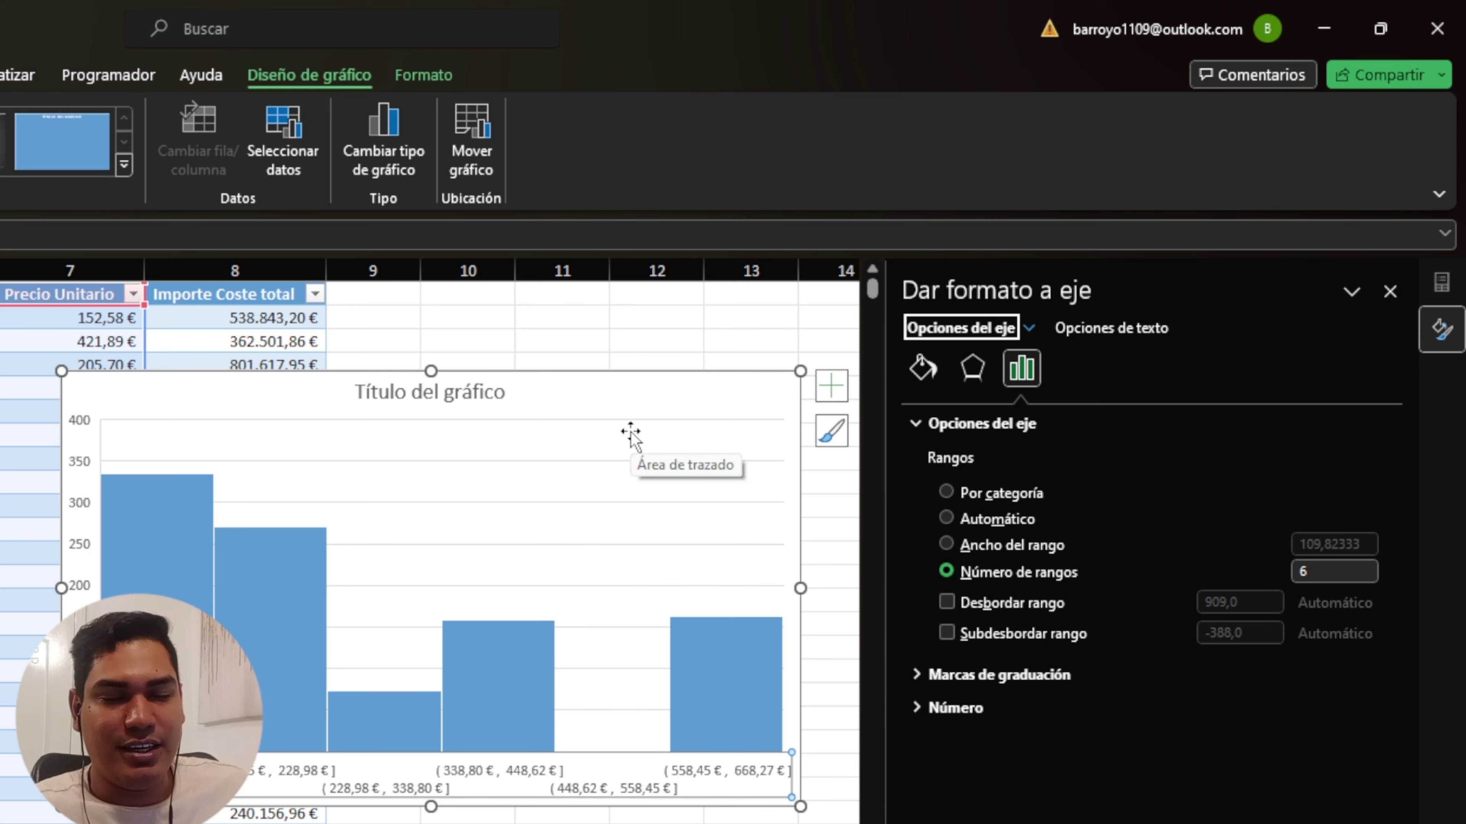
- Close the format pane and move the chart right, clear of the table
drag(648, 392, 668, 392)
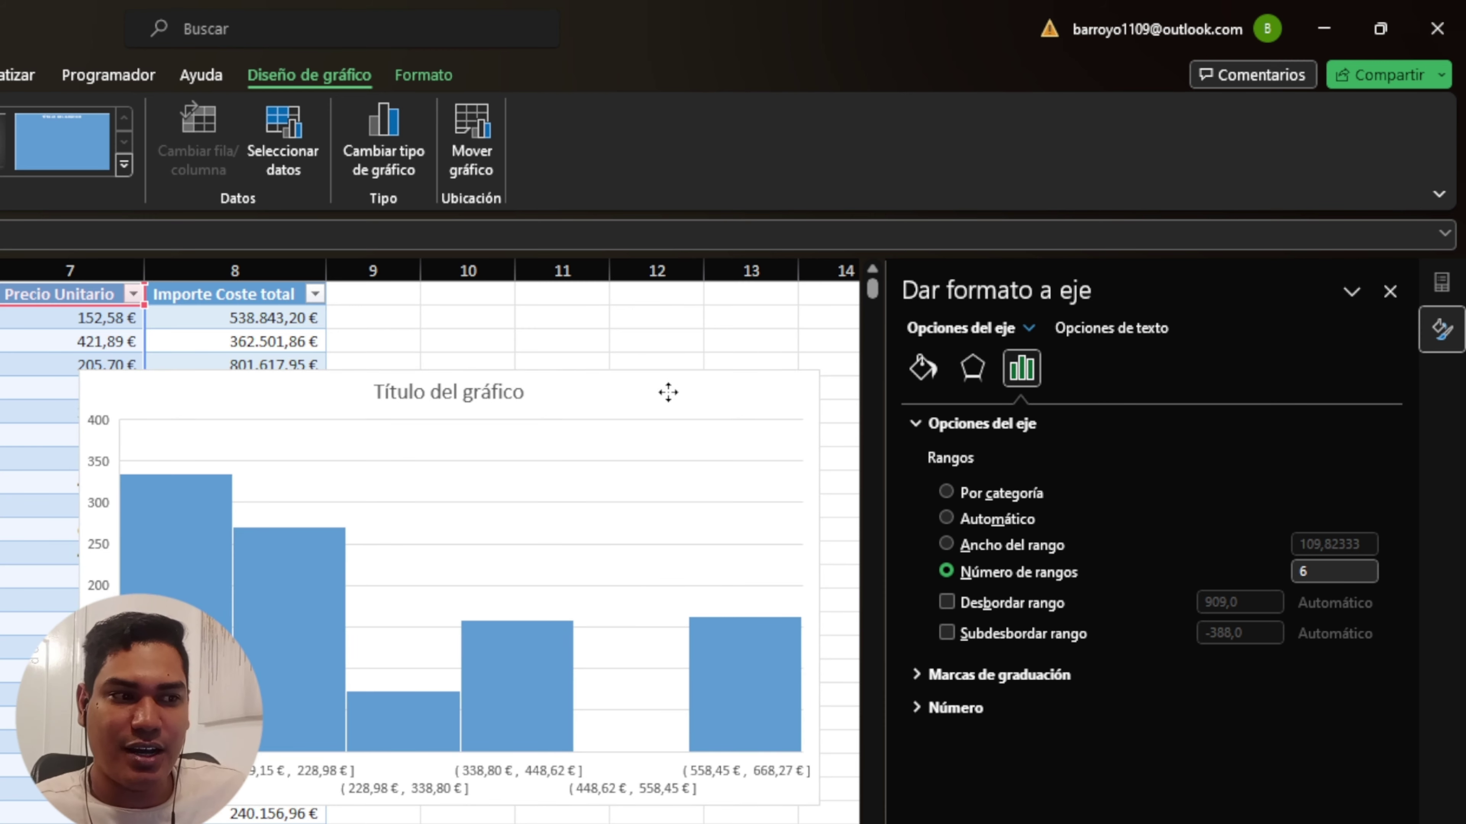
click(668, 392)
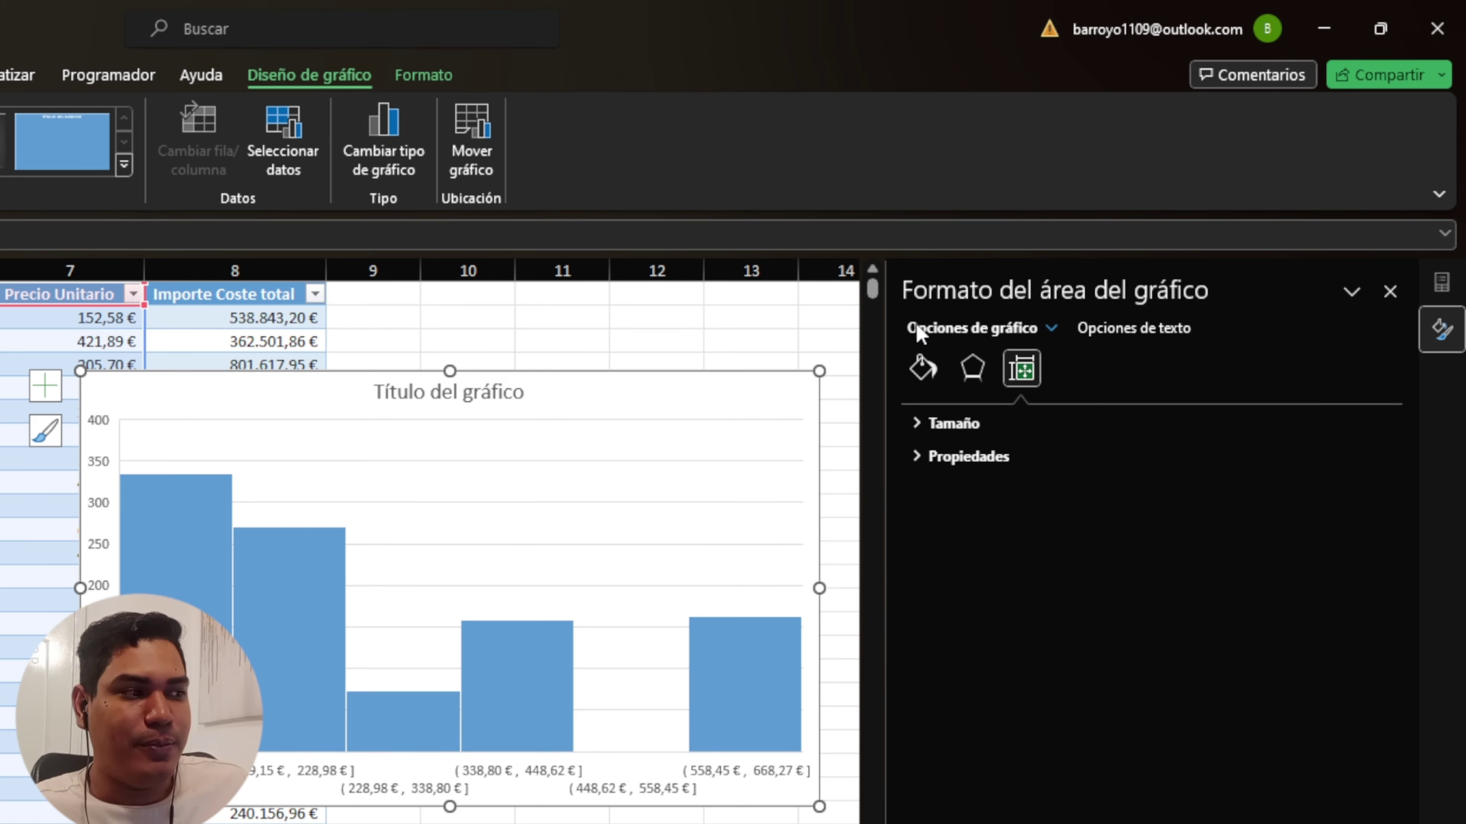
click(1389, 291)
drag(674, 393, 916, 388)
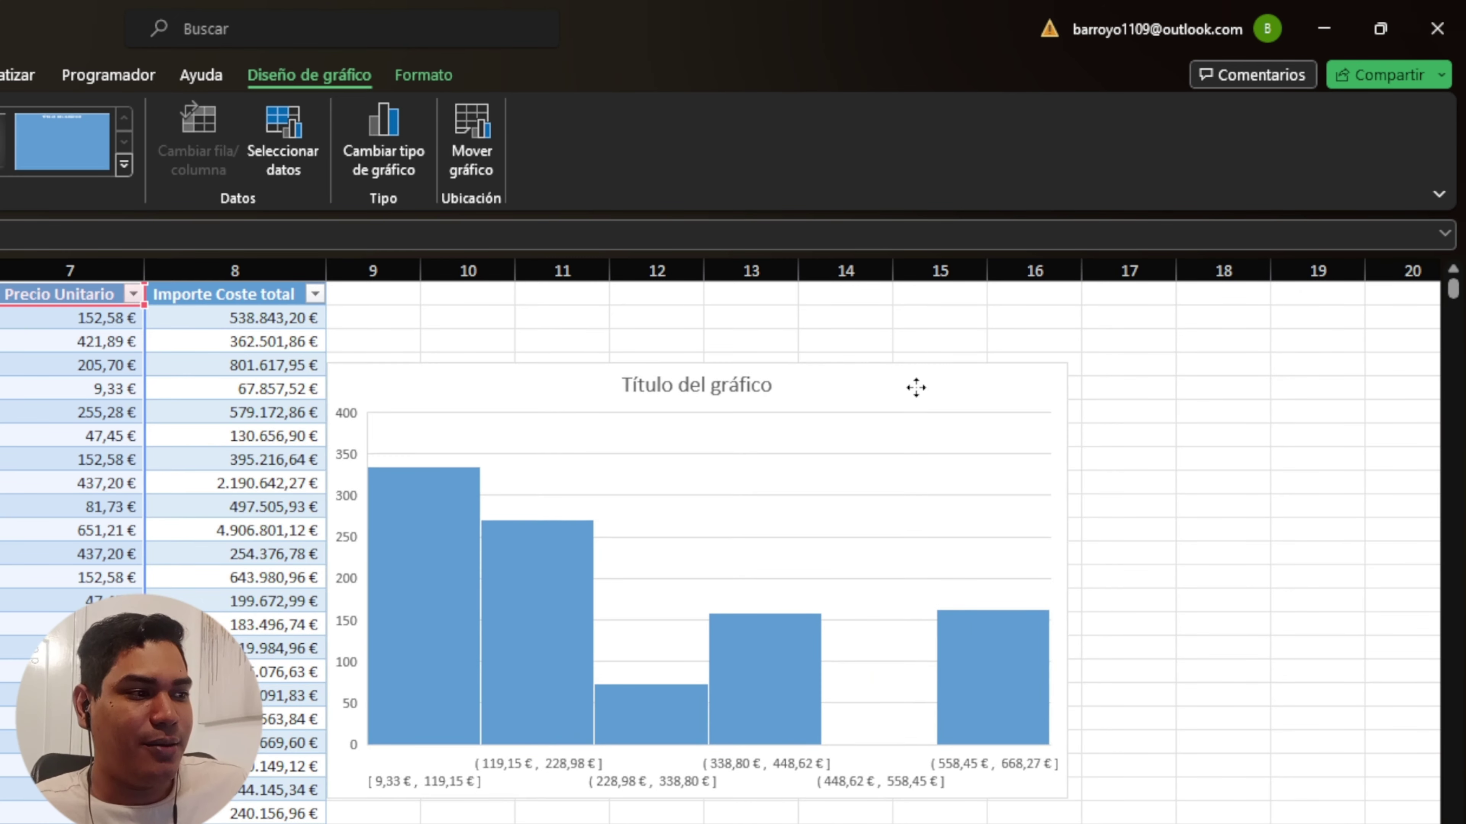
double_click(733, 385)
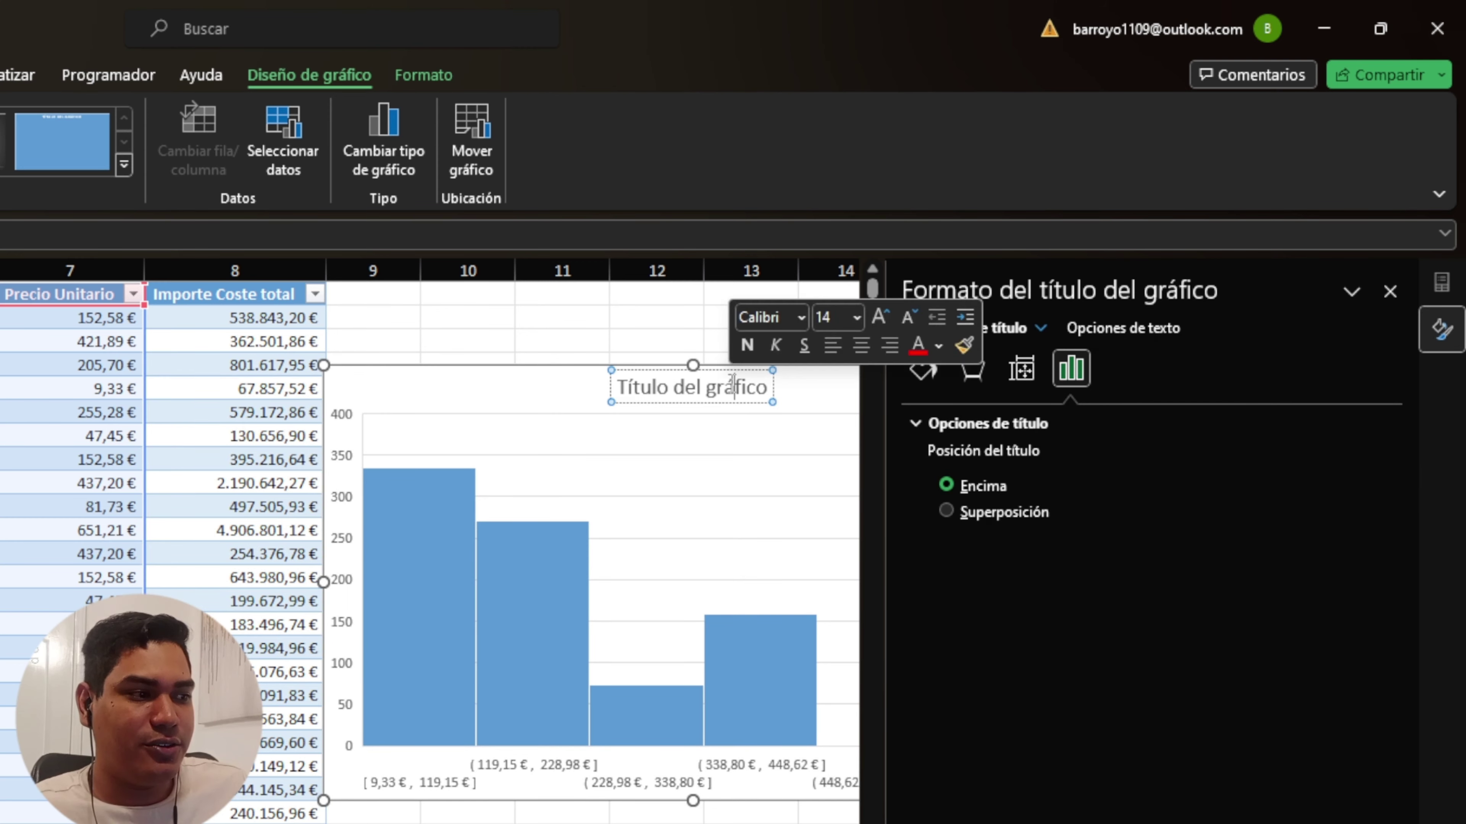
triple_click(730, 386)
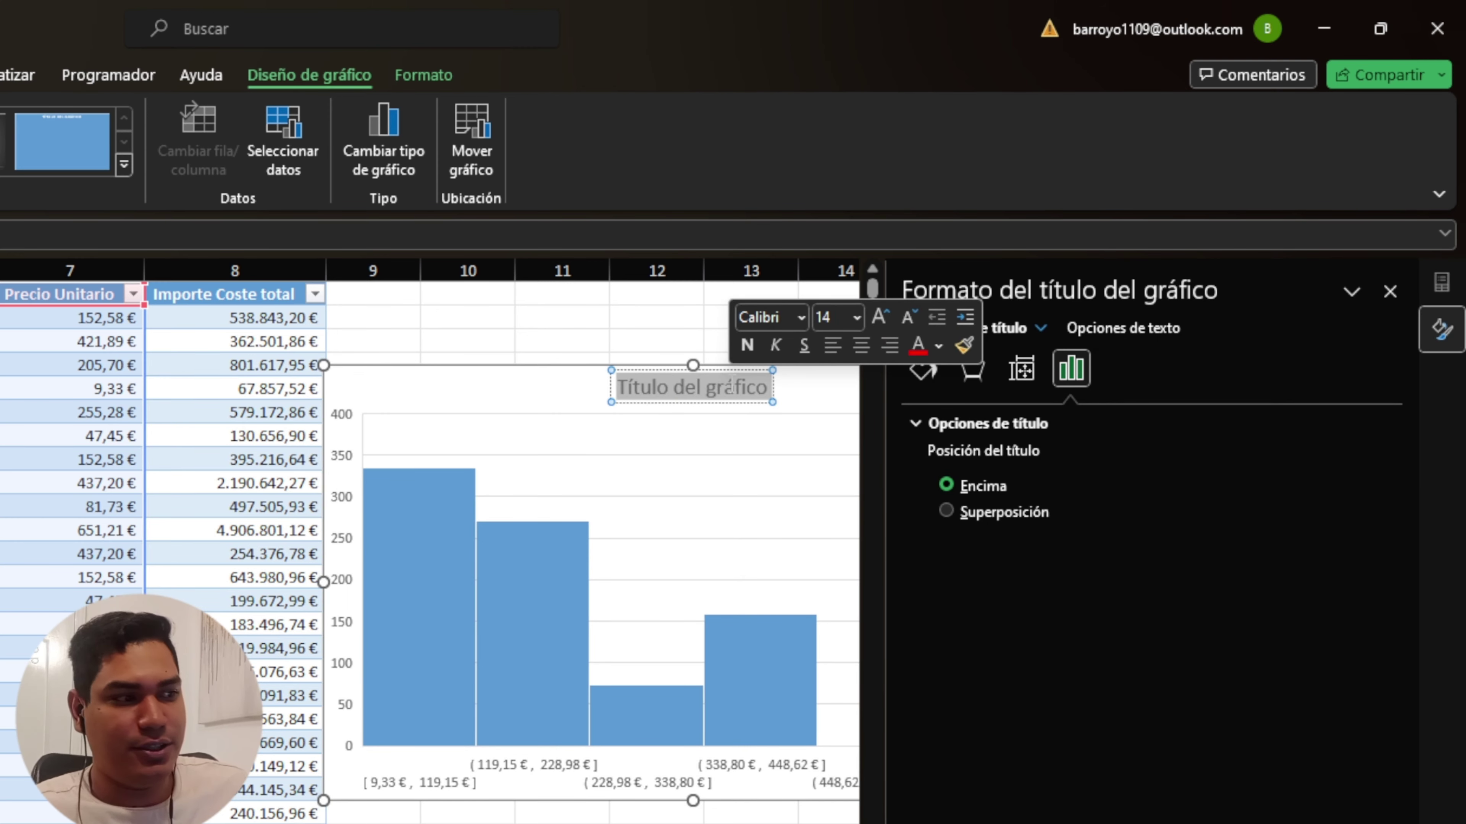
click(433, 612)
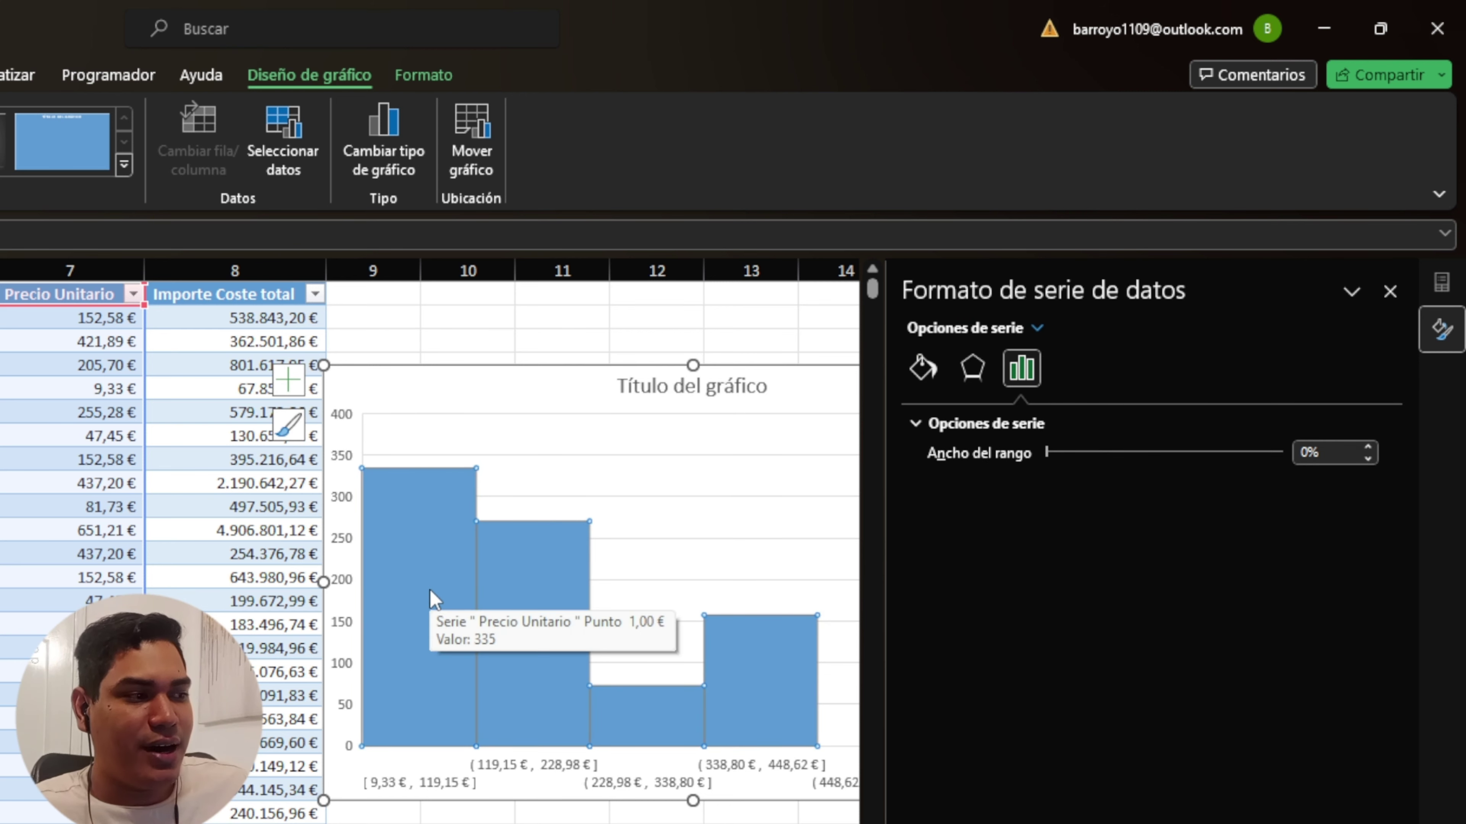
click(921, 372)
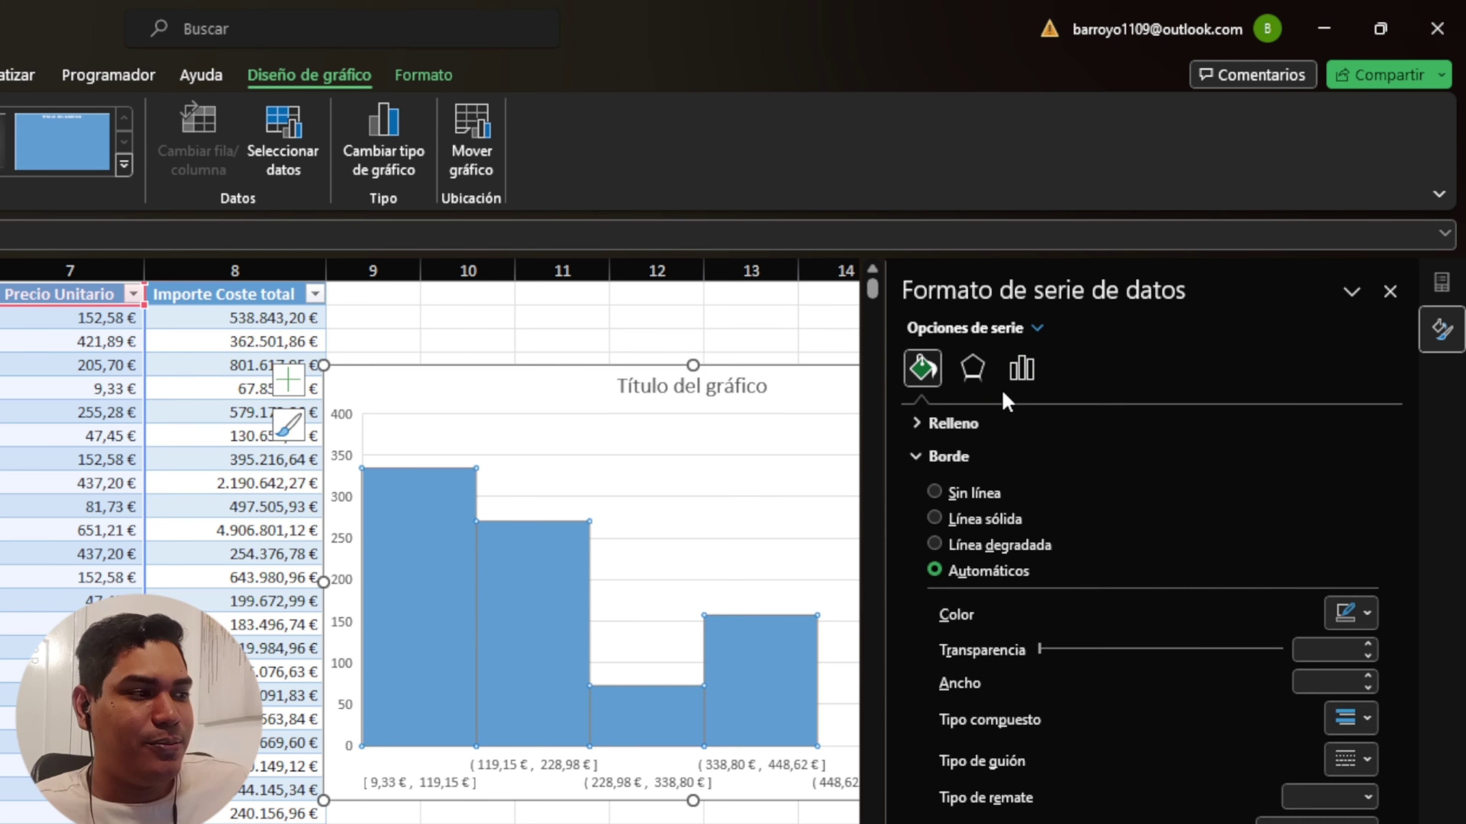
click(972, 368)
click(923, 369)
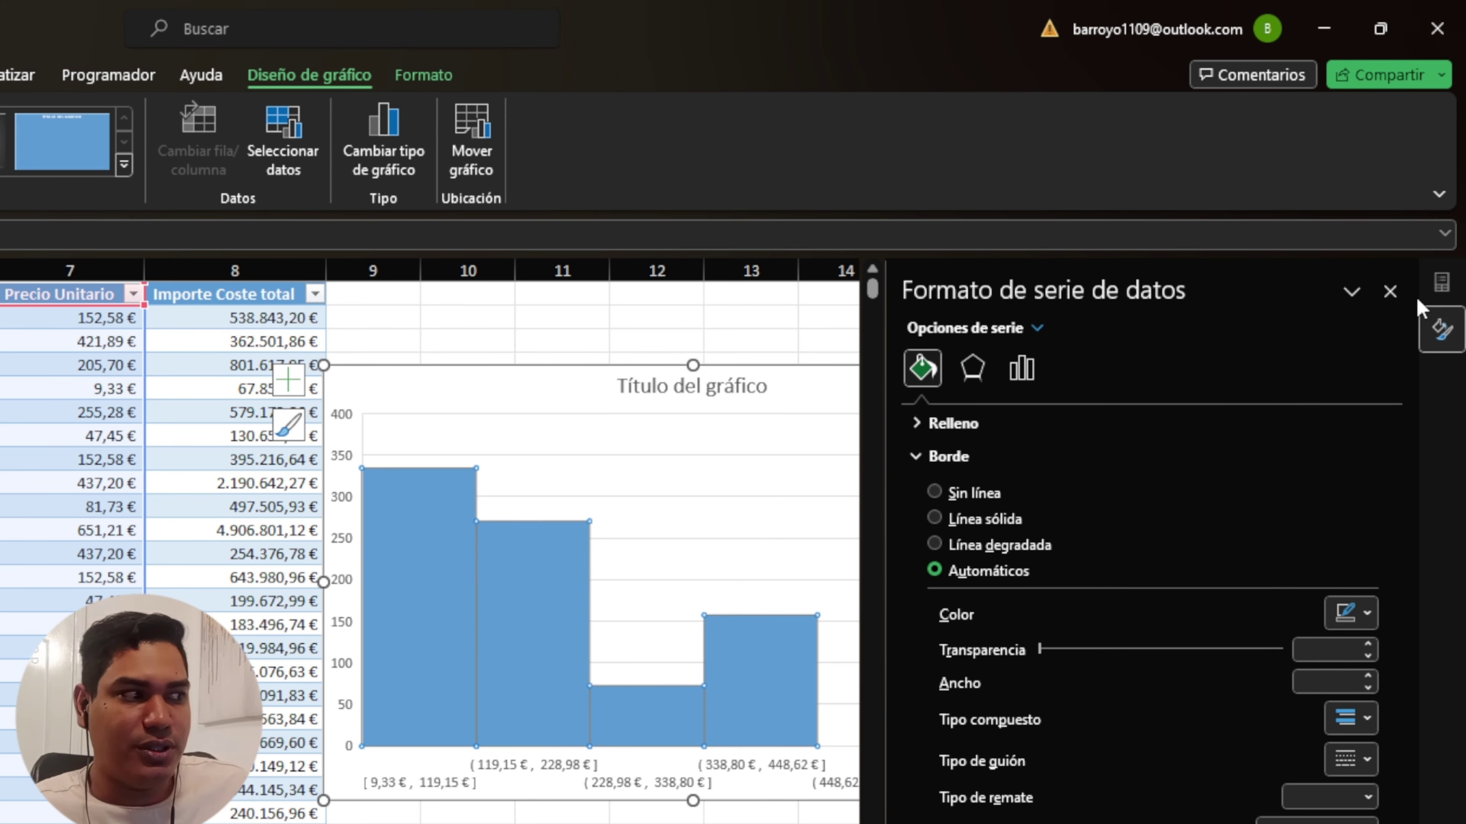
click(1390, 292)
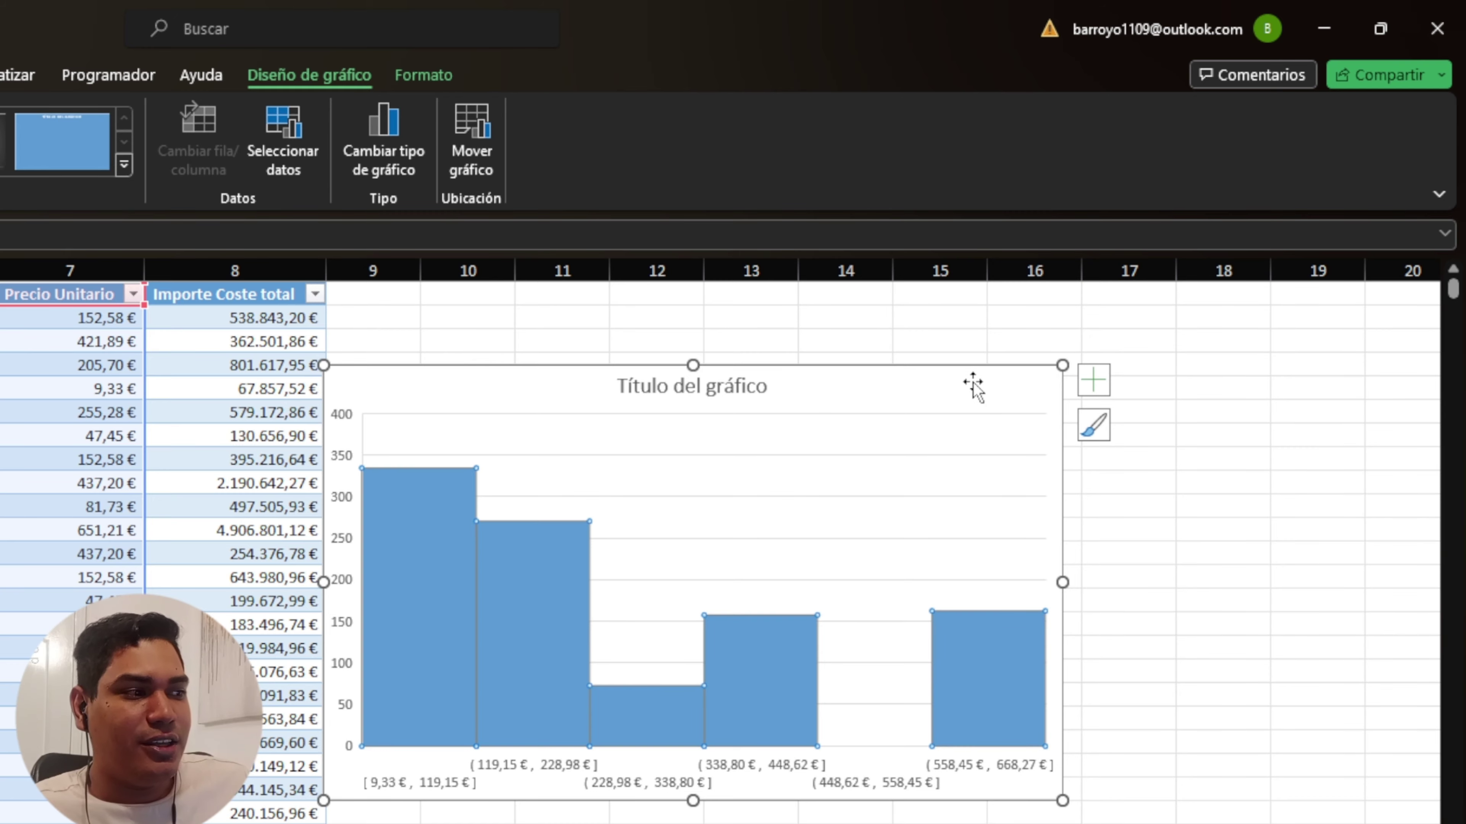
- Delete the Precio Unitario histogram chart from the sheet
click(1002, 390)
right_click(1003, 393)
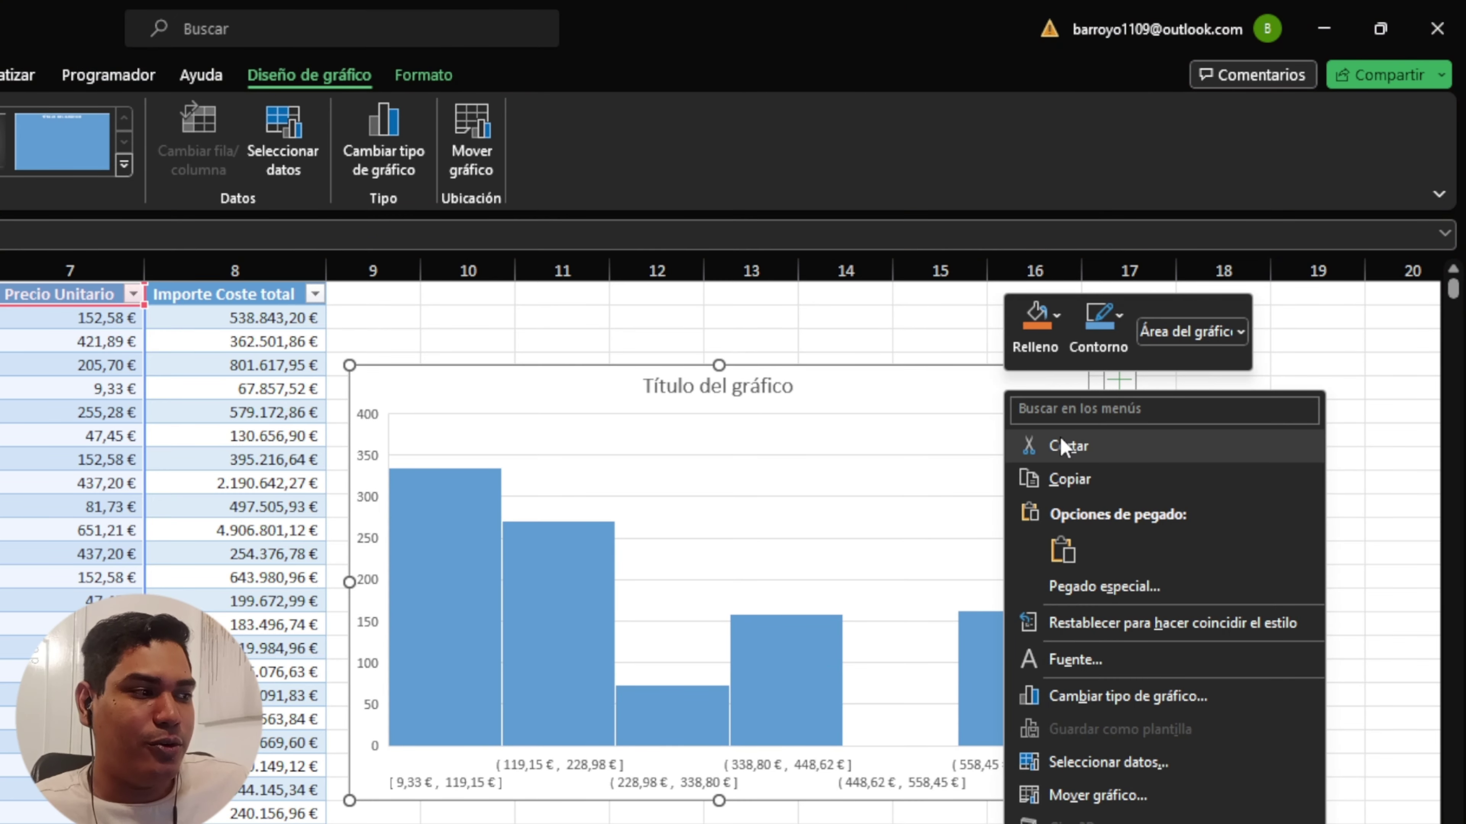
key(Escape)
key(Delete)
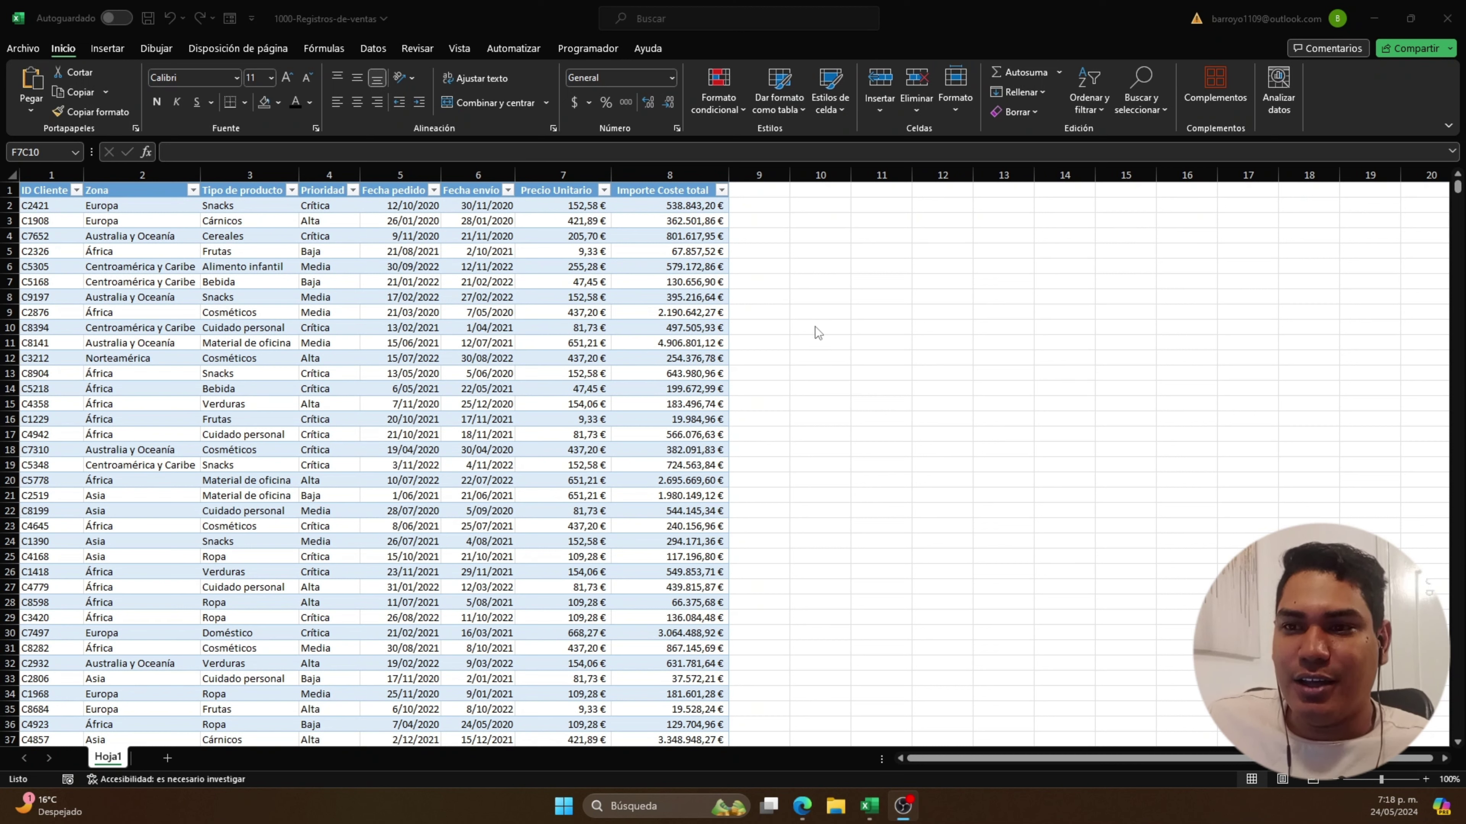
- Insert a column before Tipo de producto, then undo it
click(263, 205)
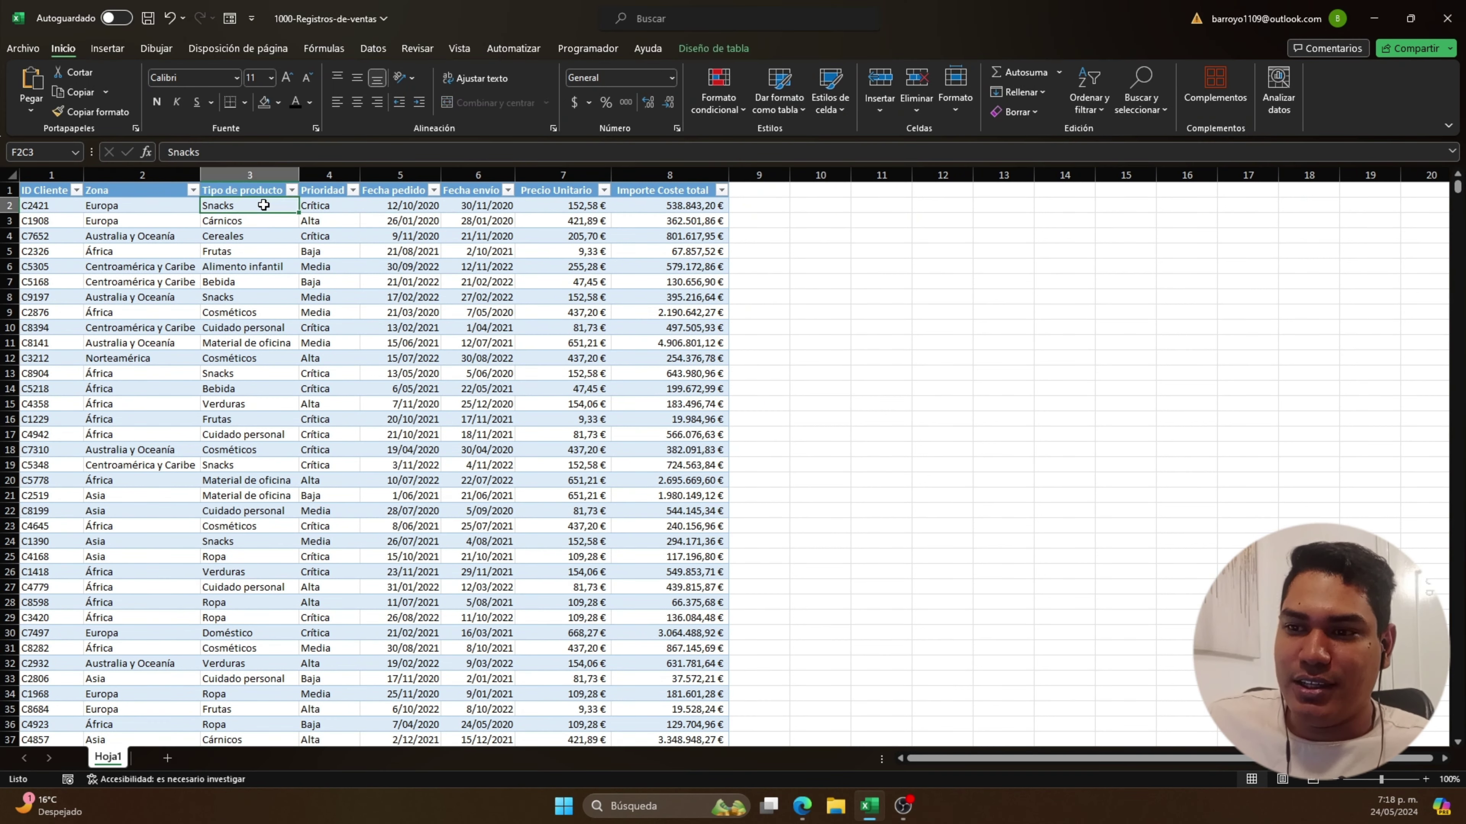
right_click(278, 171)
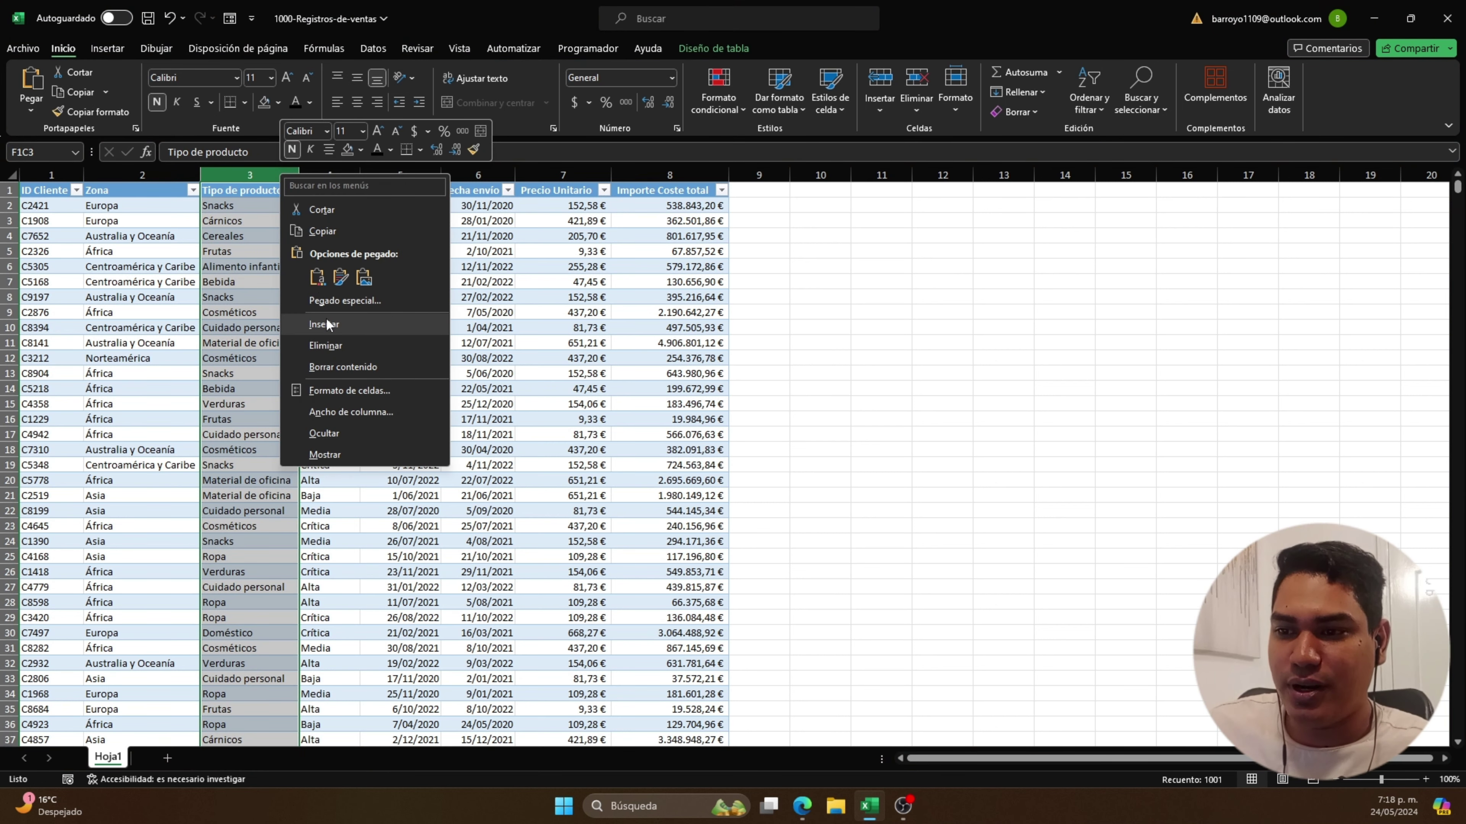
click(327, 324)
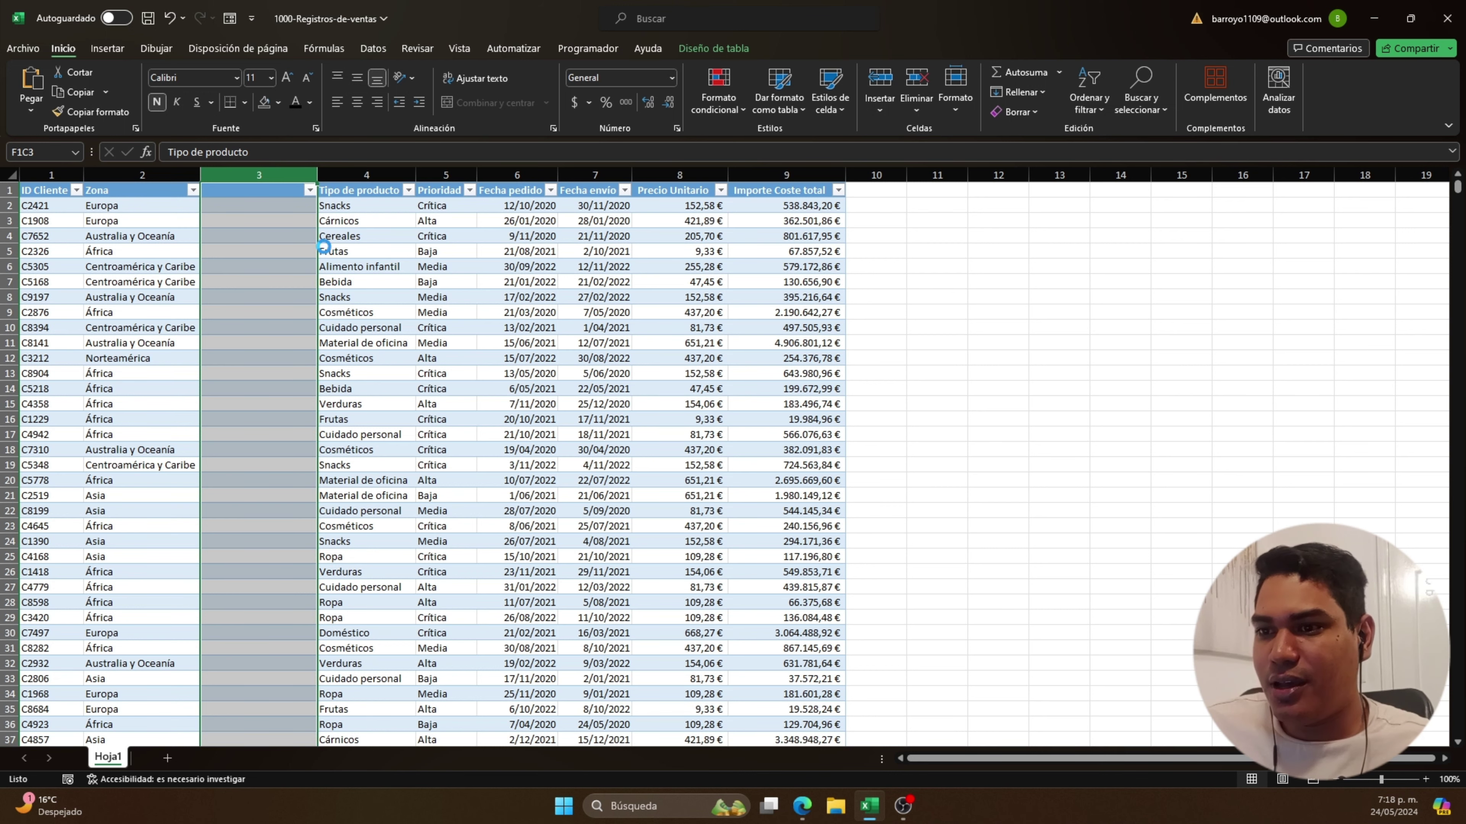
click(326, 175)
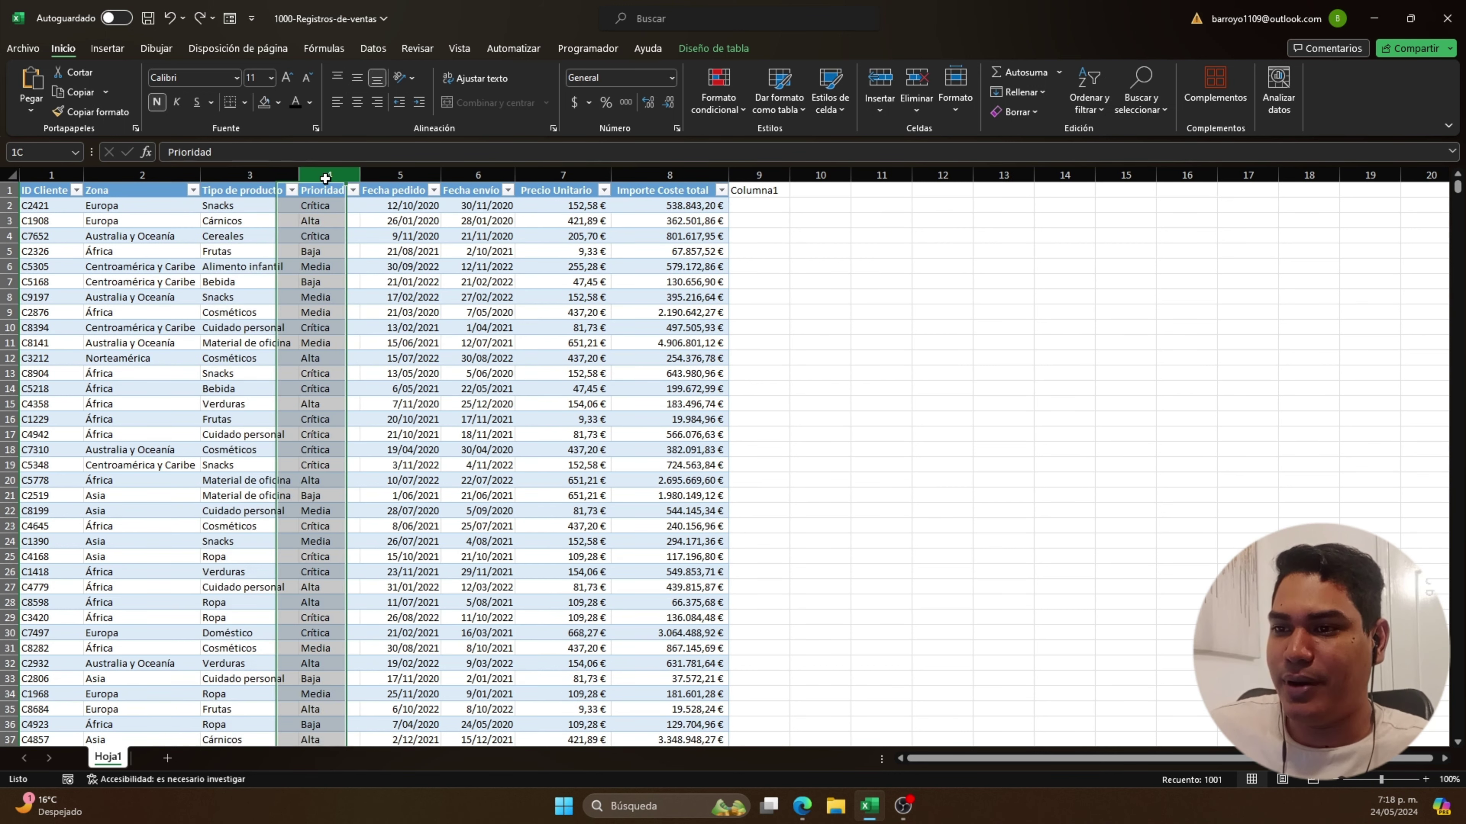
- Insert Columna2 before Prioridad and select its first data cell
right_click(326, 176)
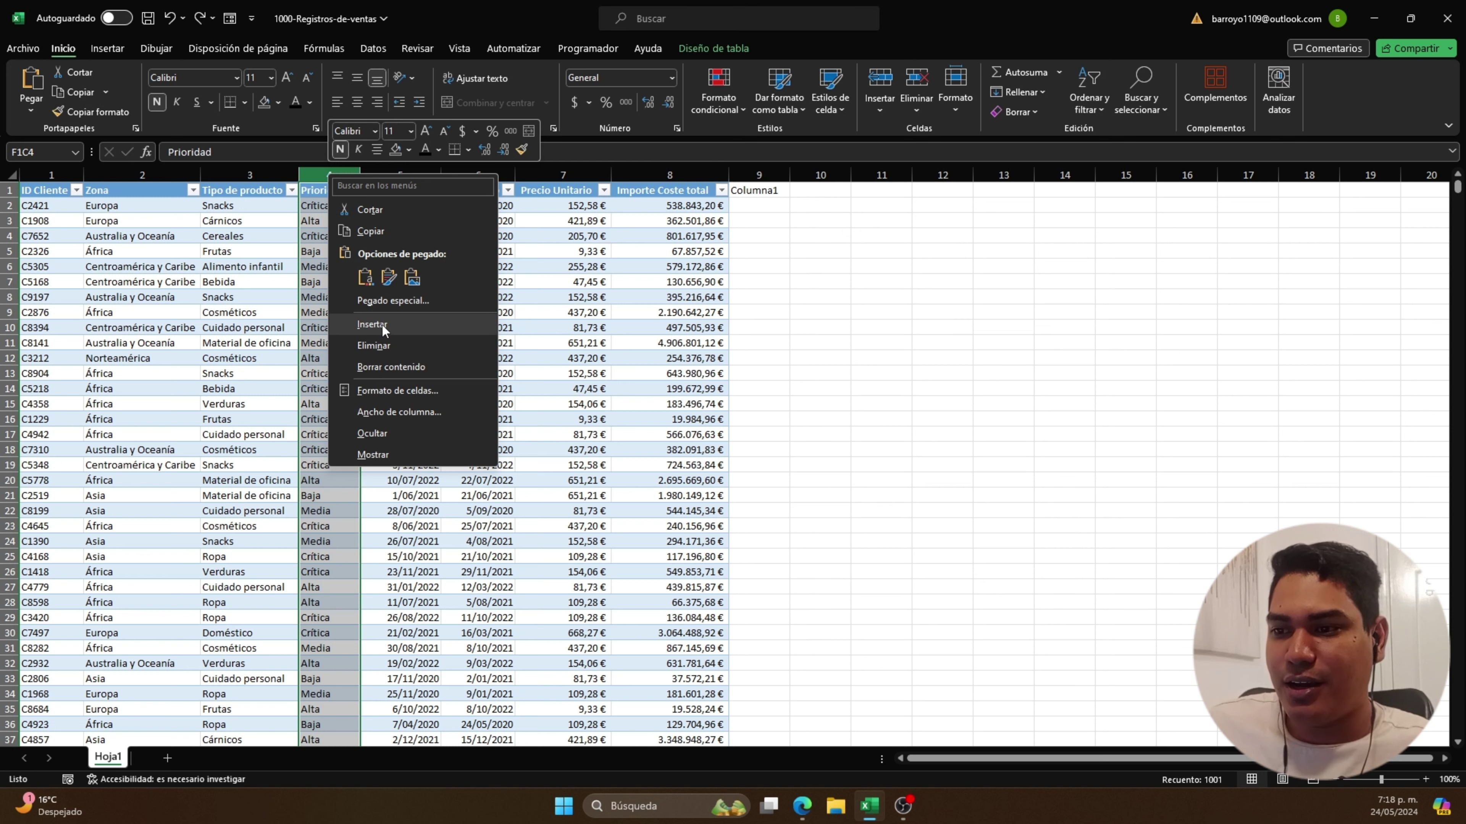
click(382, 325)
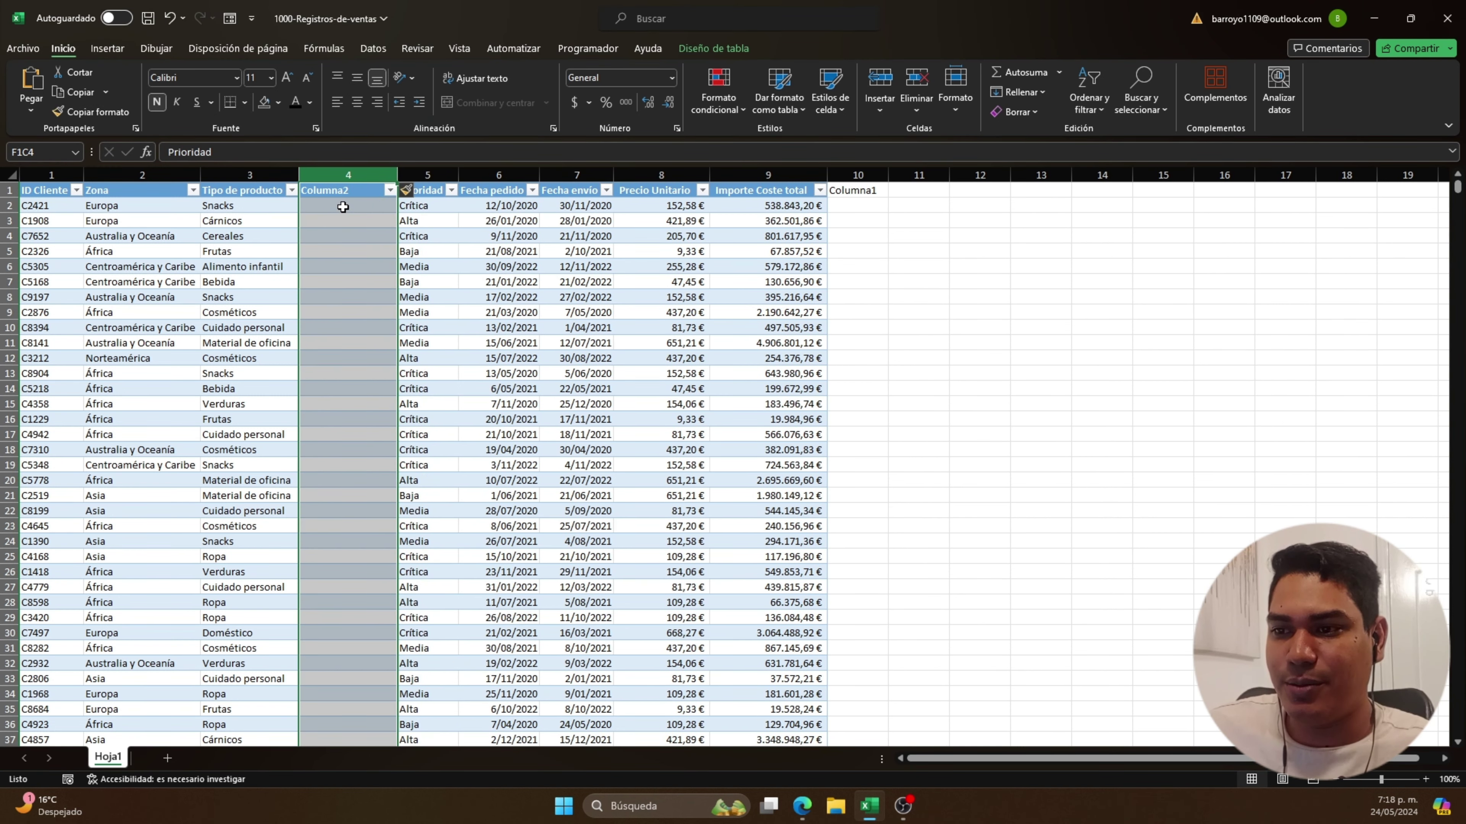
click(346, 205)
- Enter 1 in the first three cells of Columna2
text(1)
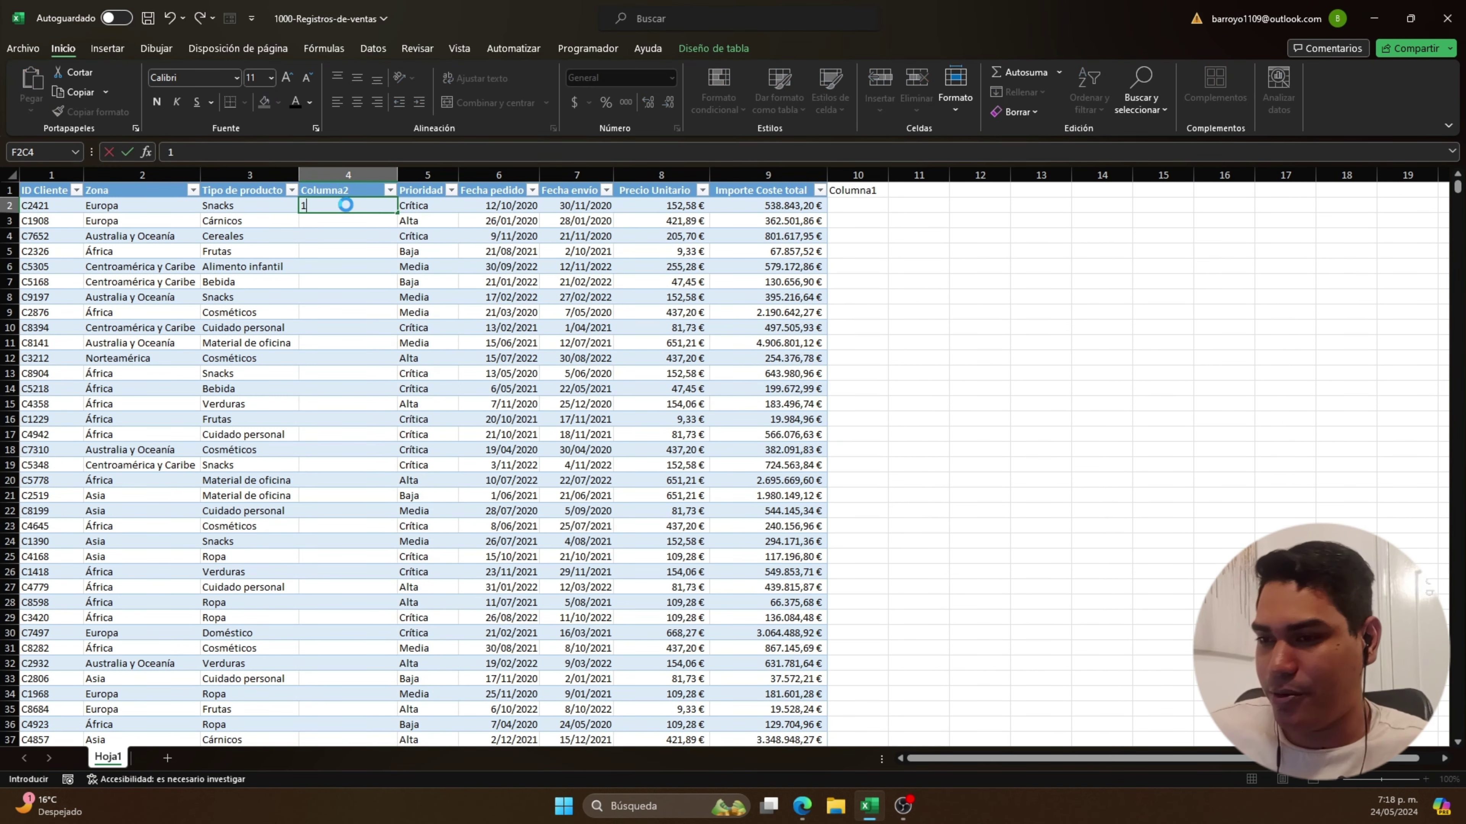
key(Return)
text(1)
key(Return)
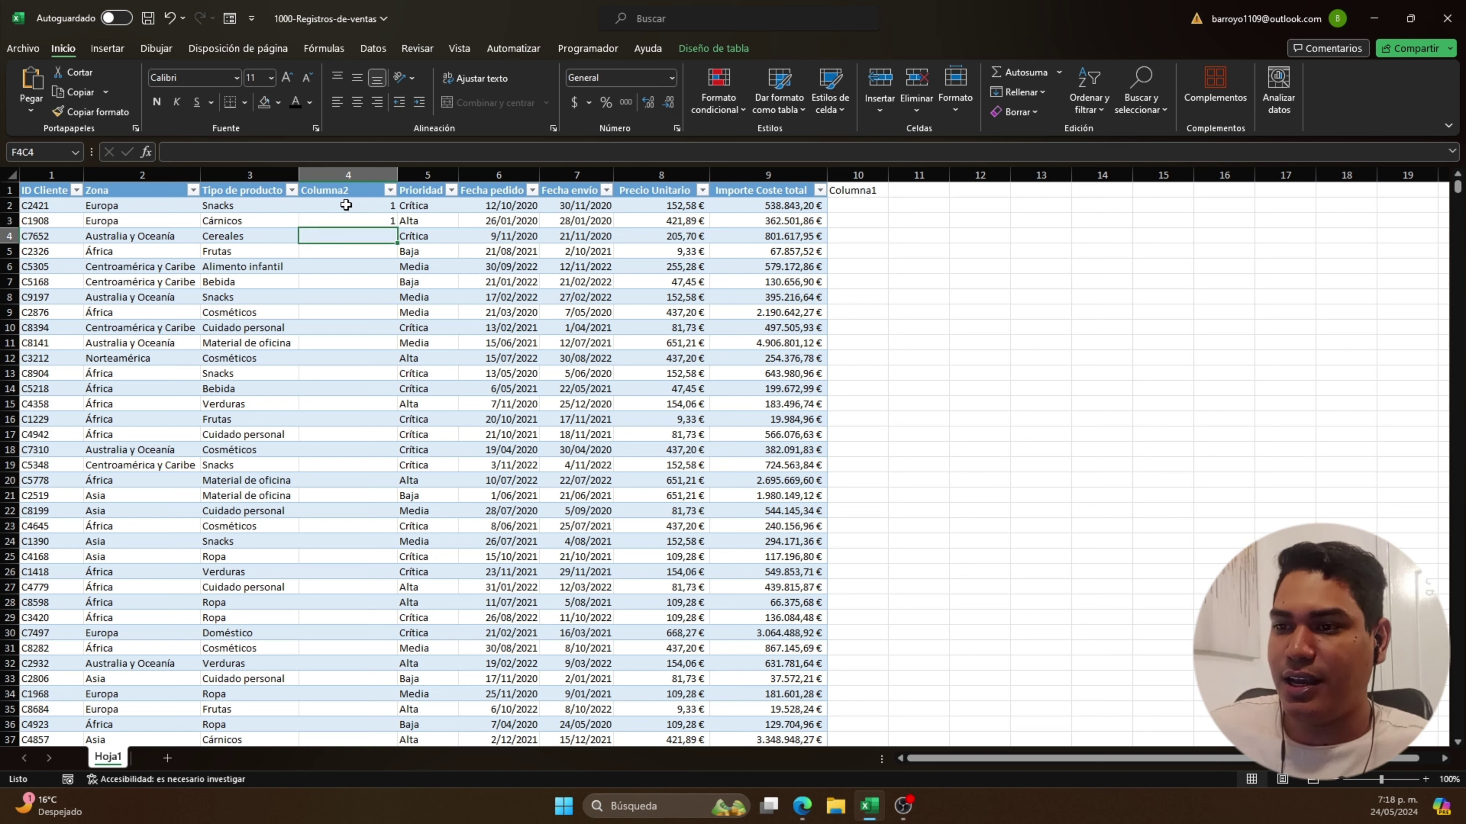
text(1)
click(377, 236)
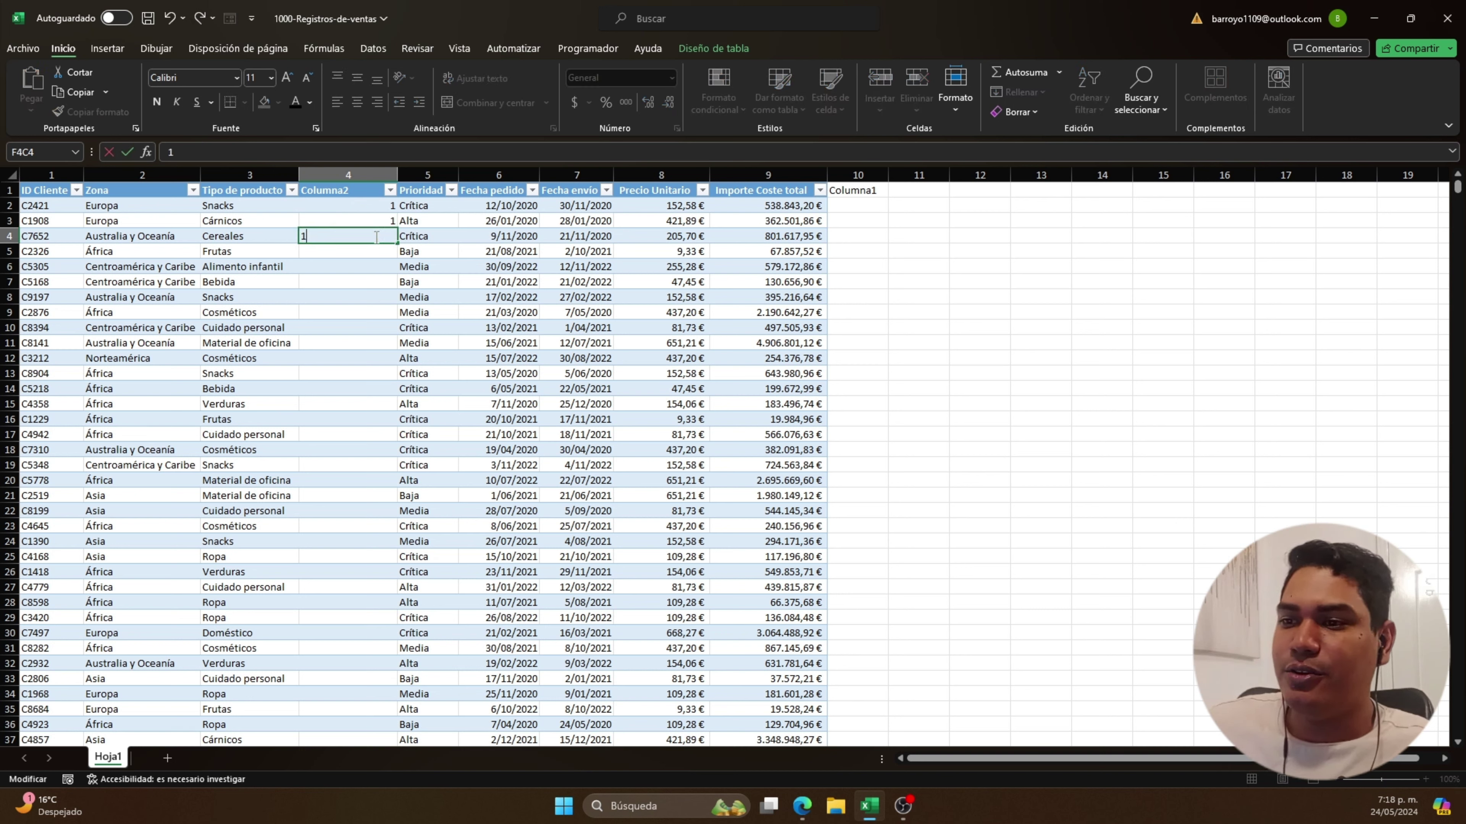
click(378, 216)
key(Up)
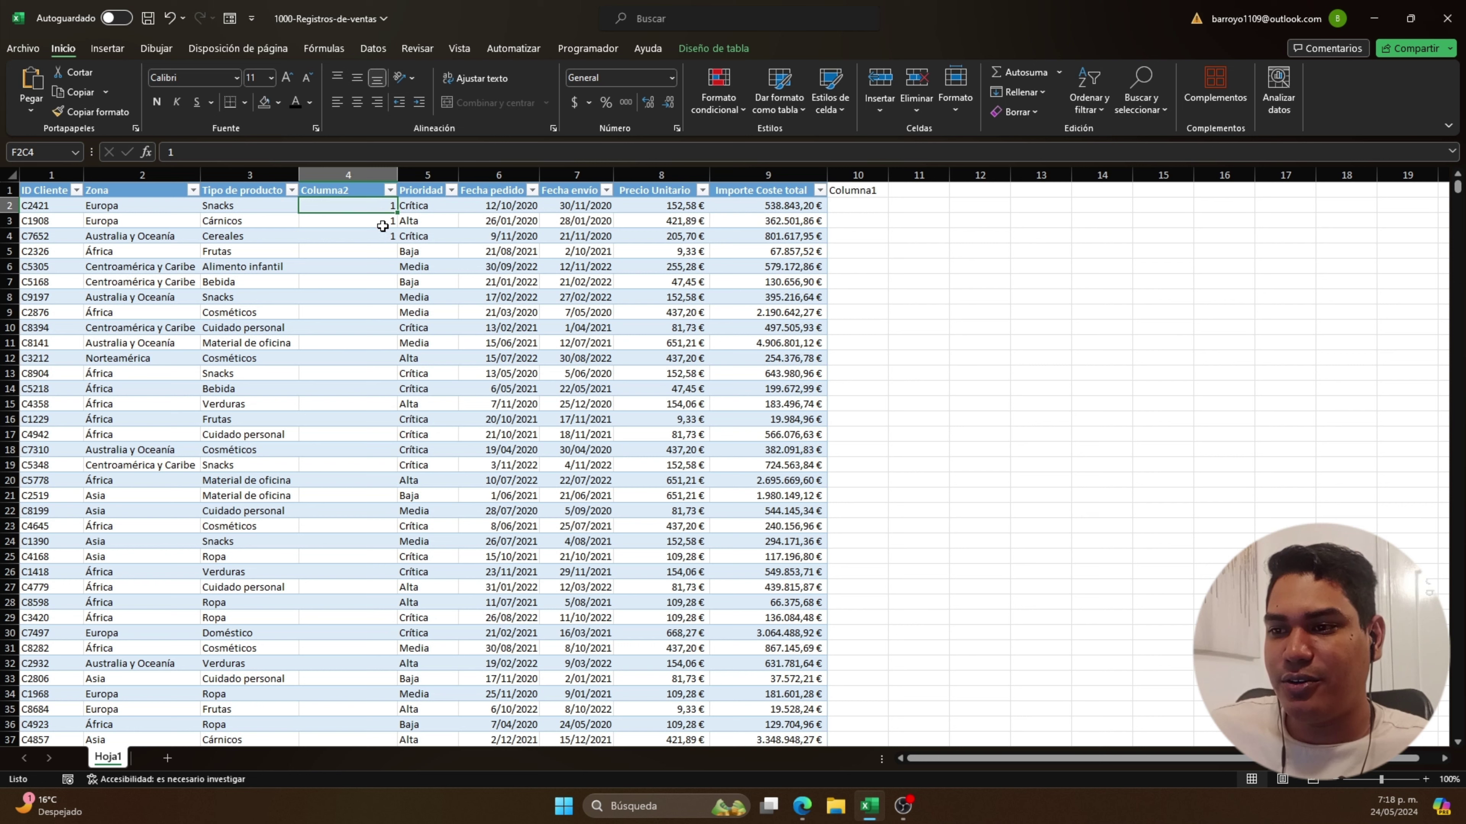
- Fill the 1 down through the rest of Columna2
click(381, 236)
drag(397, 243, 386, 729)
scroll(331, 420, up, 3)
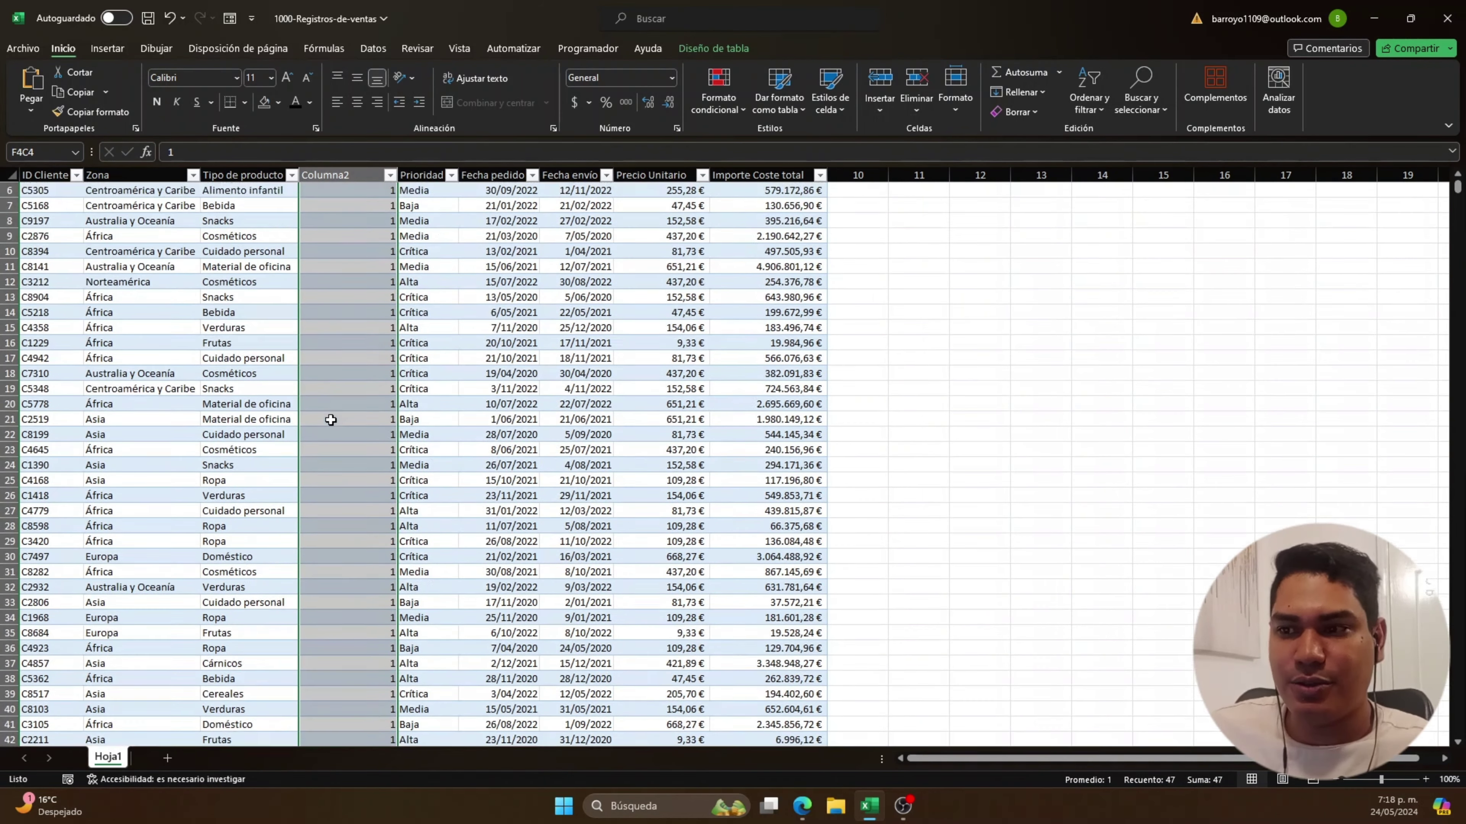
scroll(331, 419, up, 2)
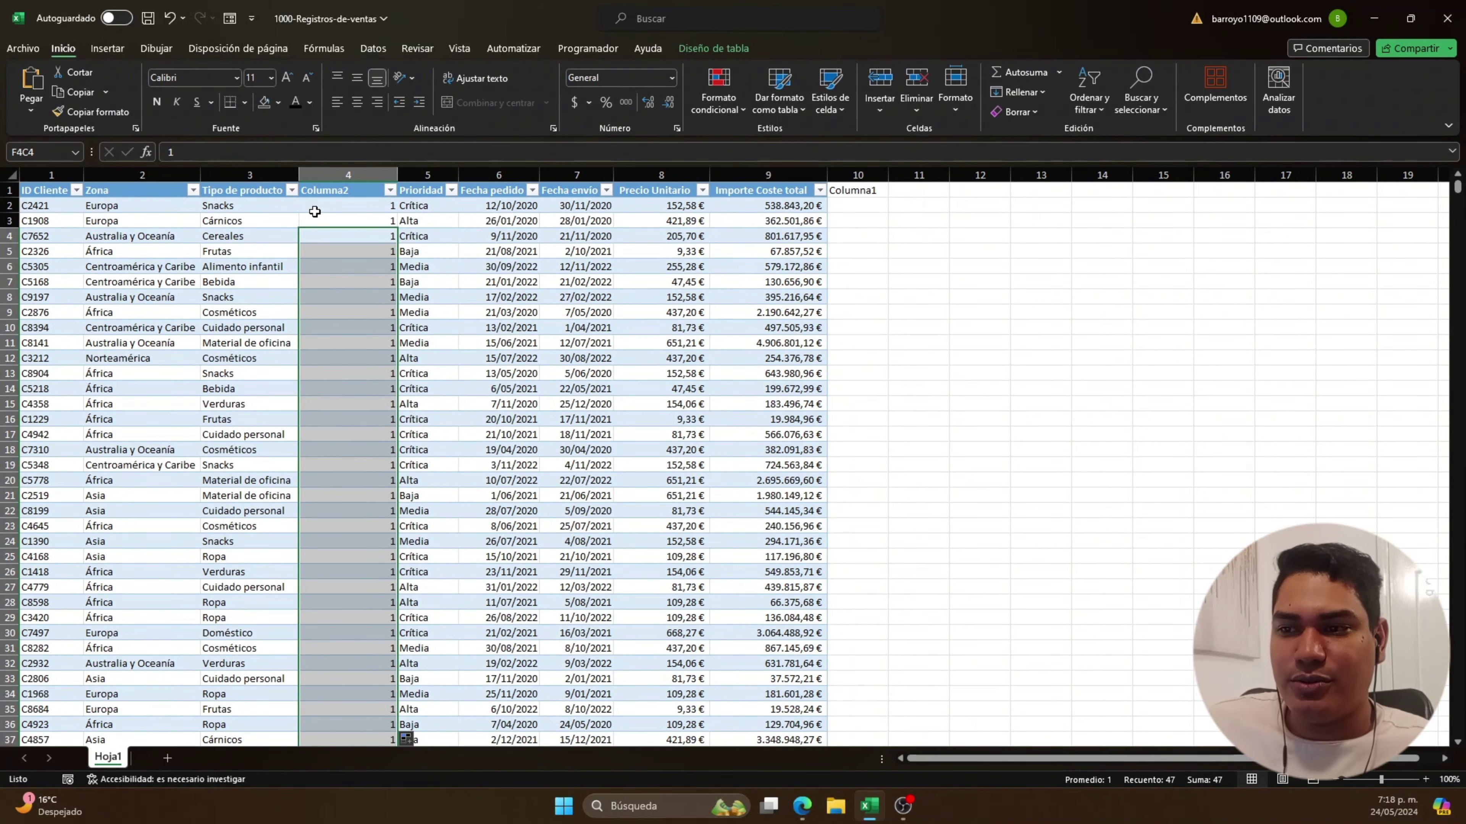
click(328, 208)
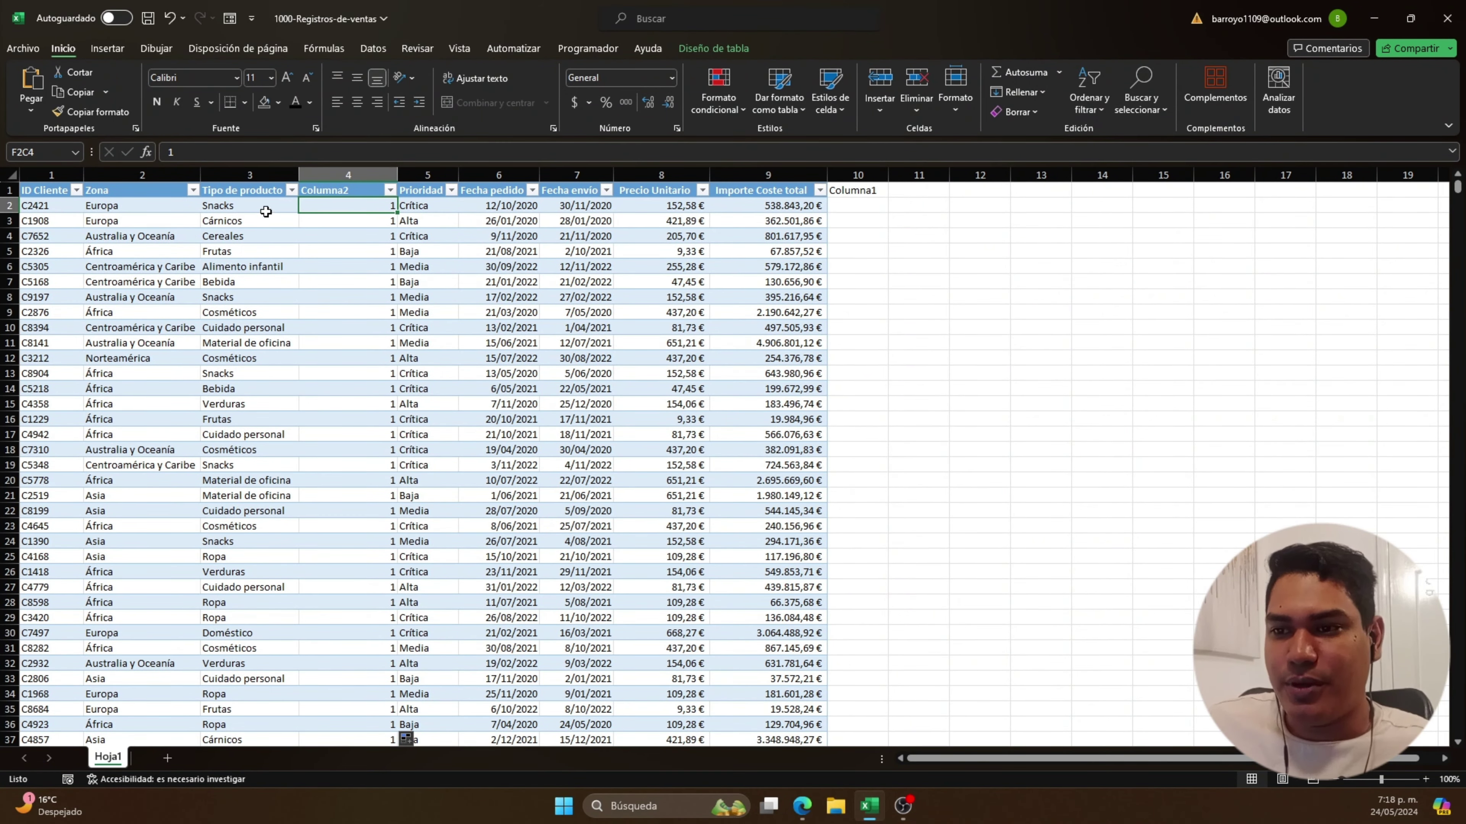
- Select the Tipo de producto and Columna2 columns together, from the headers down through the data rows
drag(237, 194, 322, 340)
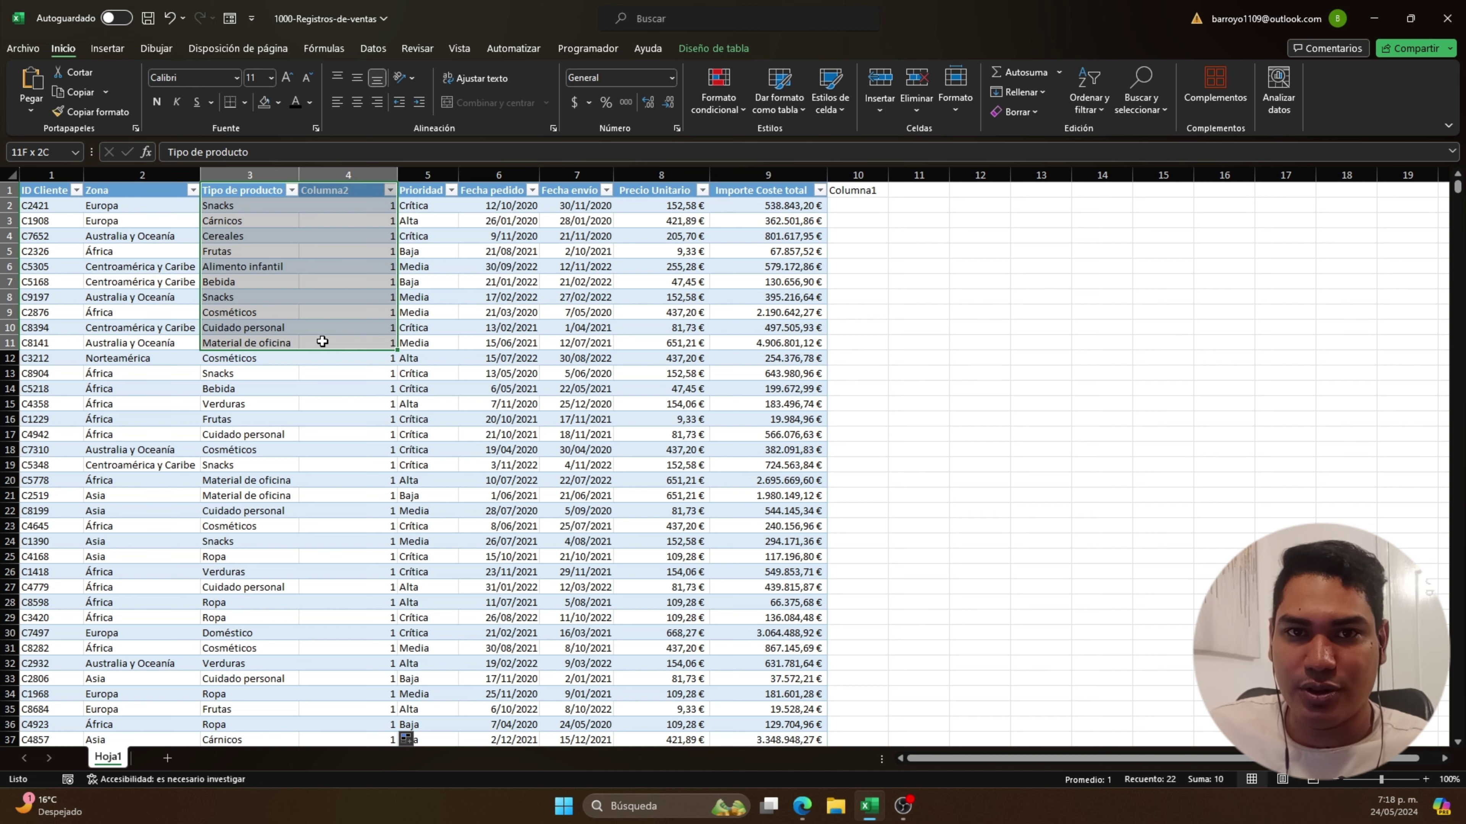
drag(320, 353, 316, 757)
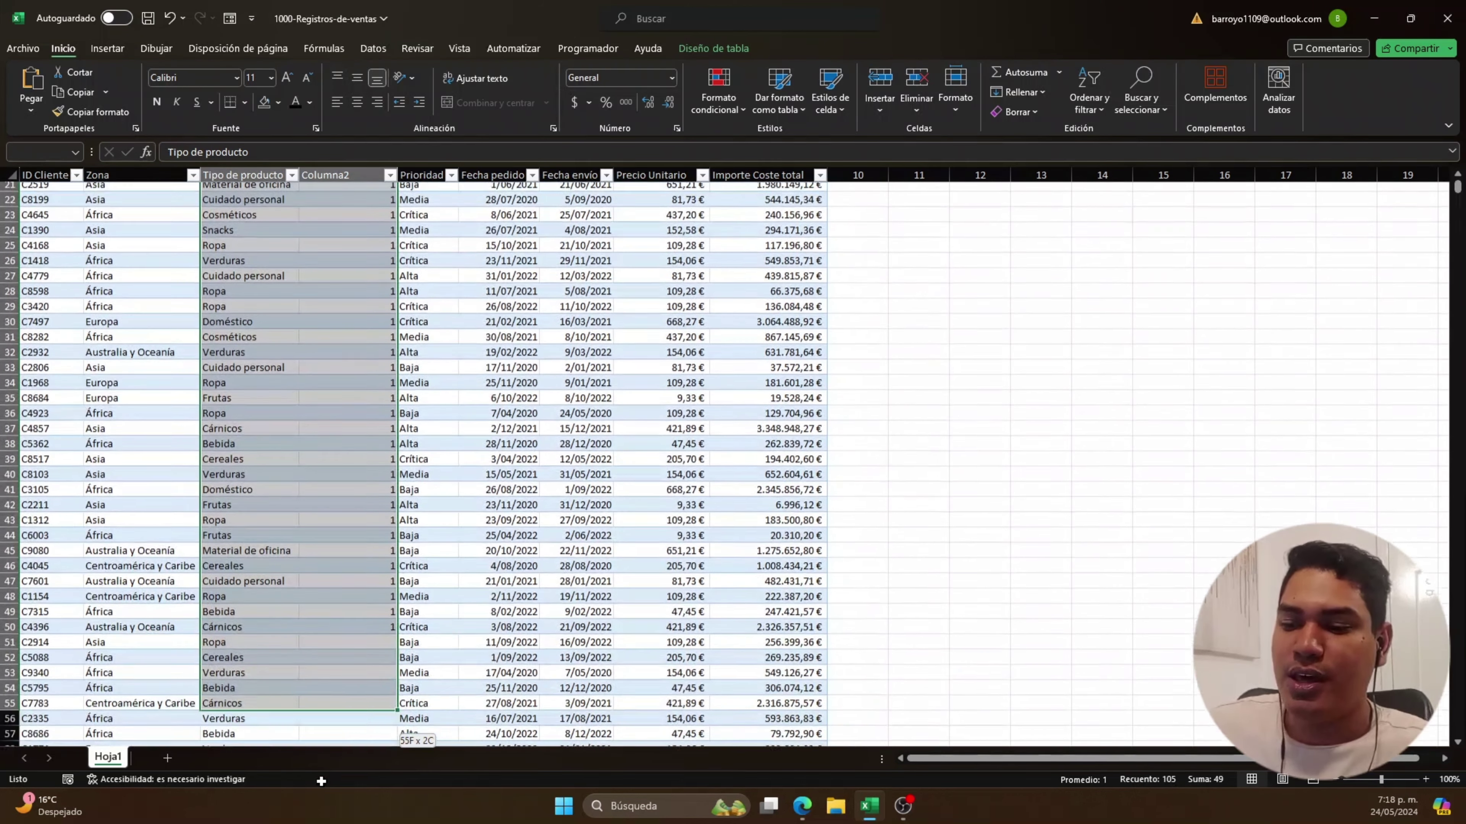
drag(316, 756, 337, 488)
scroll(337, 369, up, 4)
scroll(337, 369, up, 3)
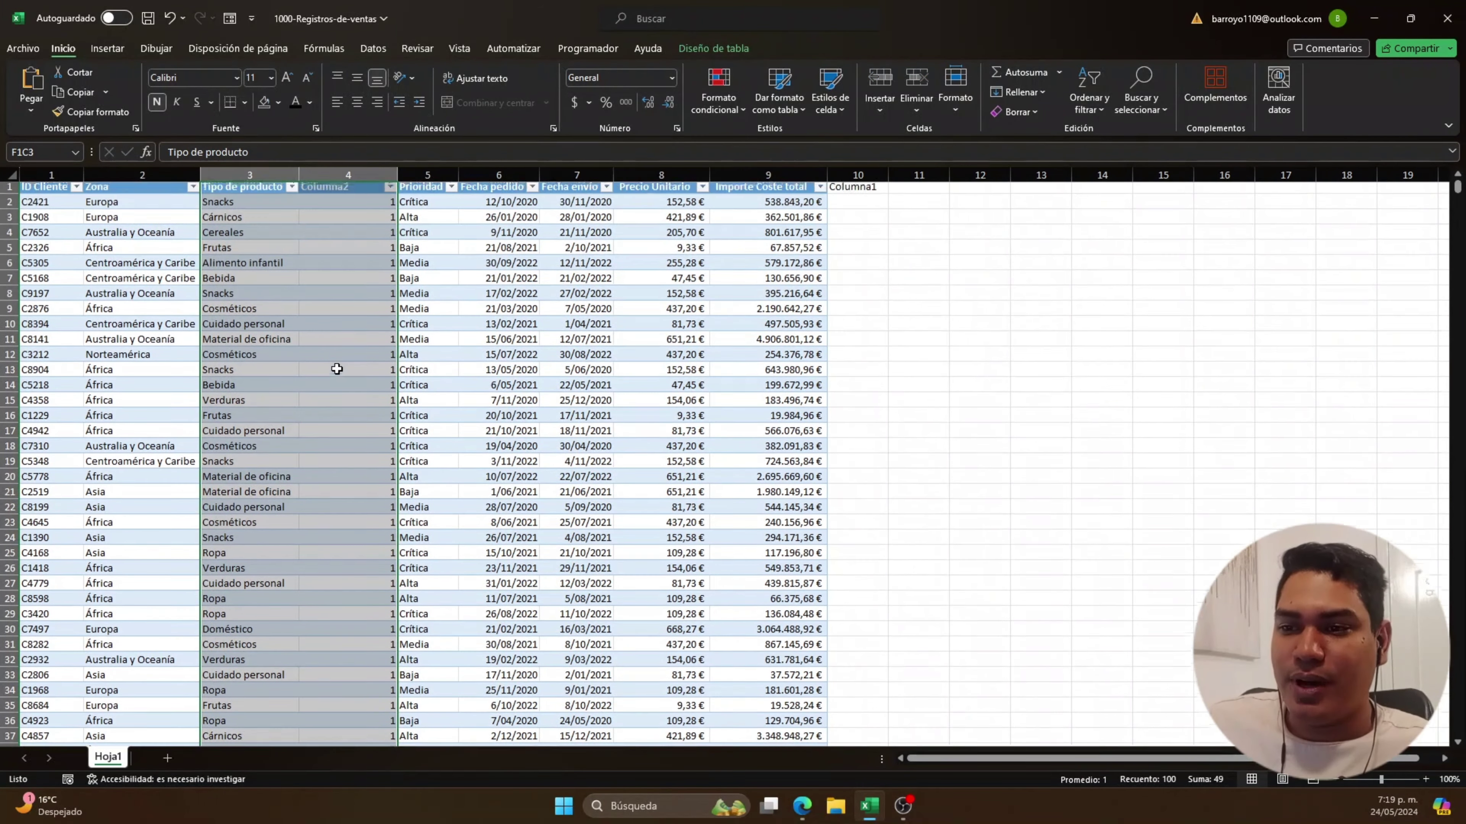
scroll(337, 369, up, 3)
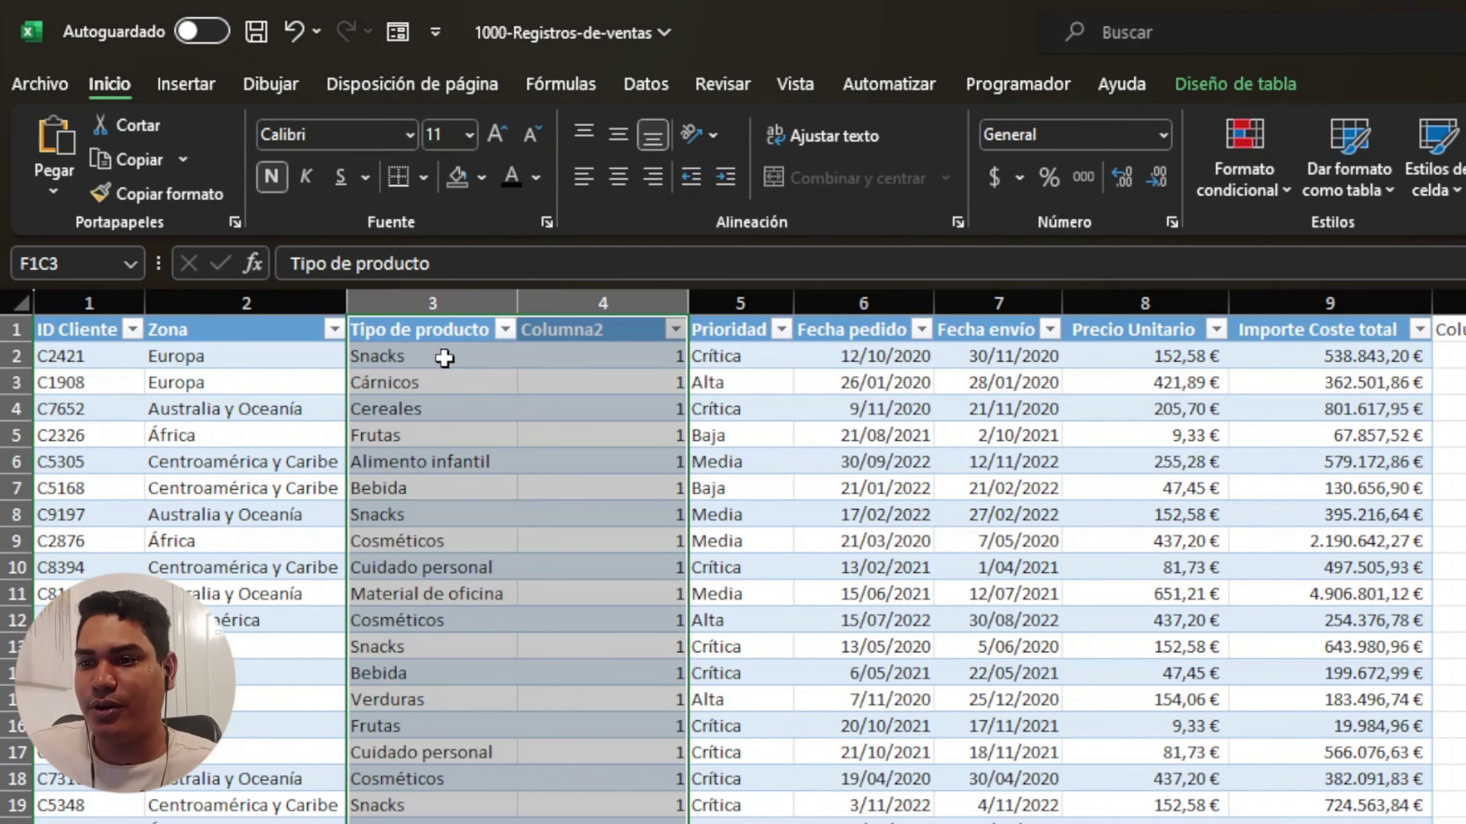
- Insert a Histograma statistical chart from the selected columns
click(199, 87)
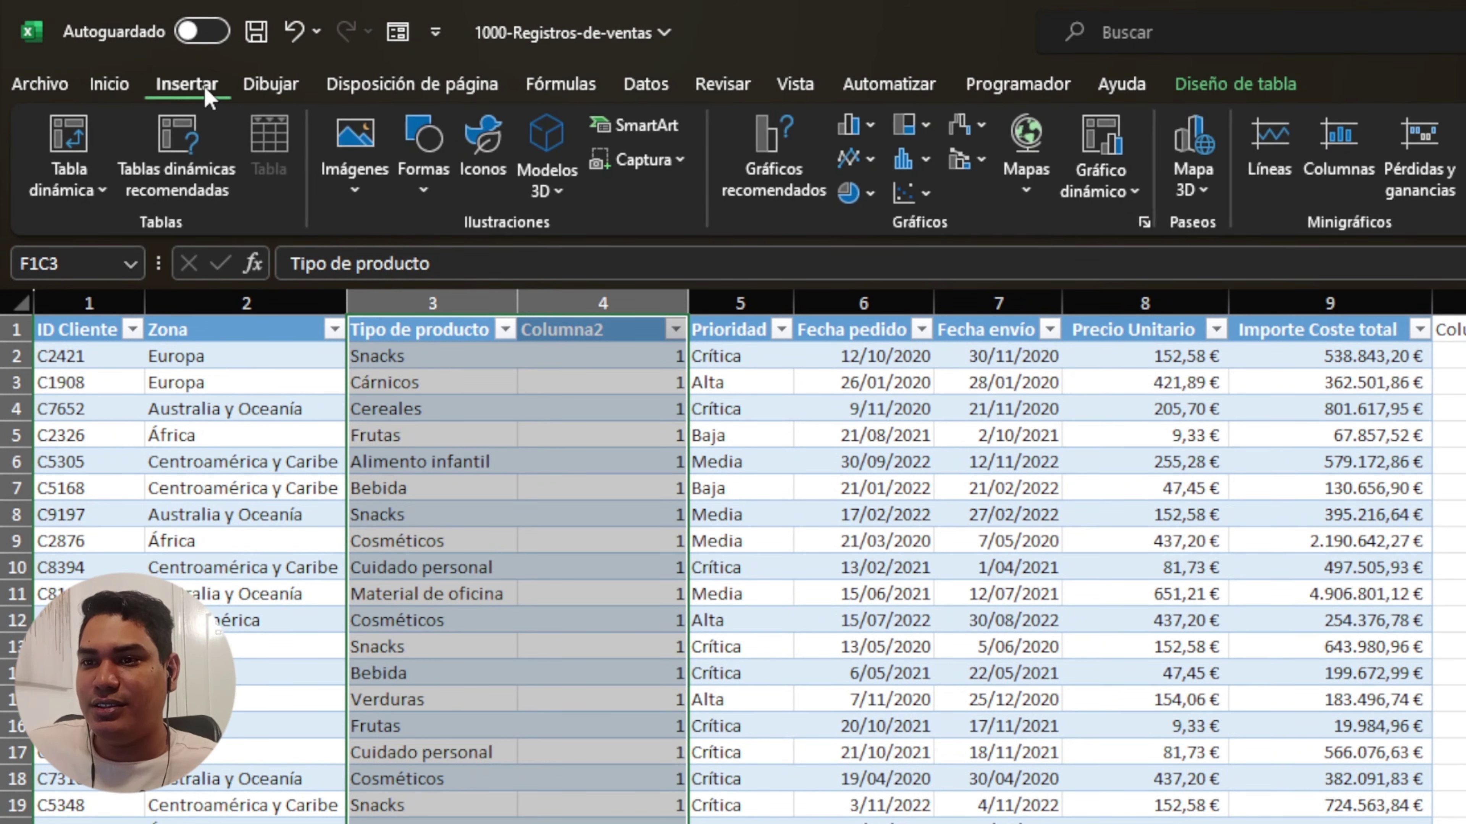
click(913, 162)
click(927, 254)
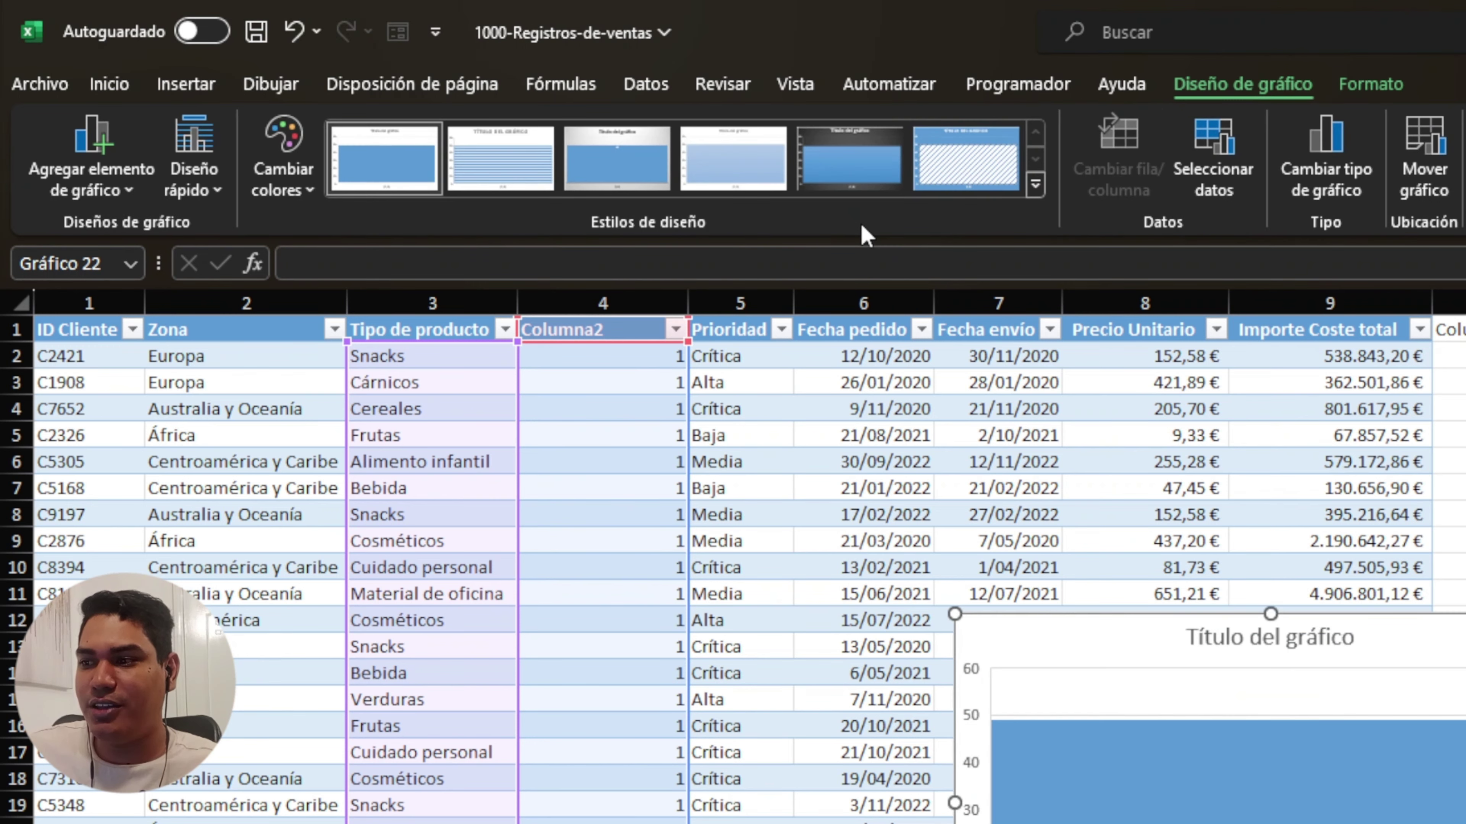
- Position the new histogram beside the table and open its Formato del área del gráfico pane
drag(1447, 652, 1465, 655)
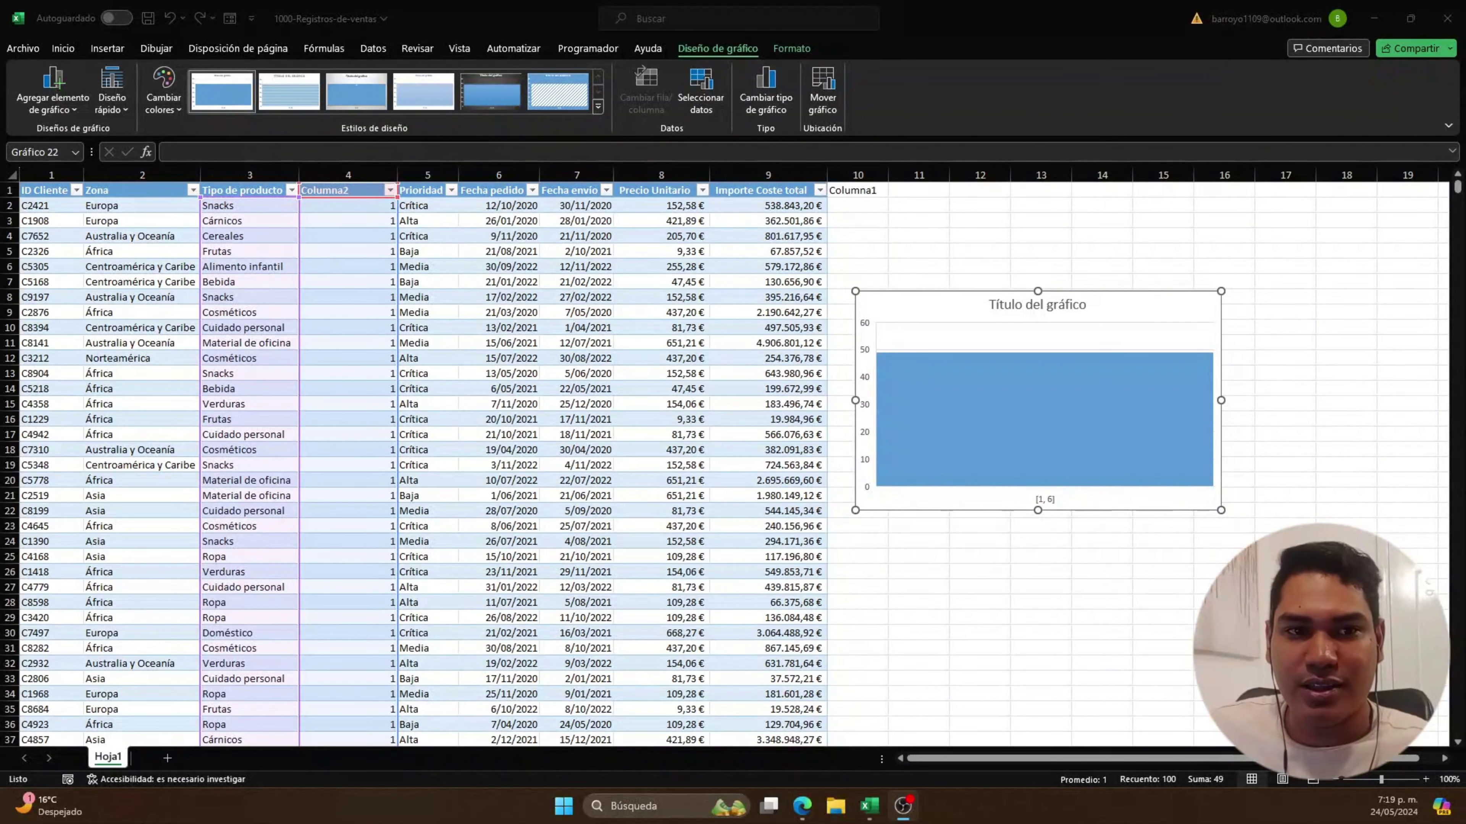
drag(917, 305, 900, 306)
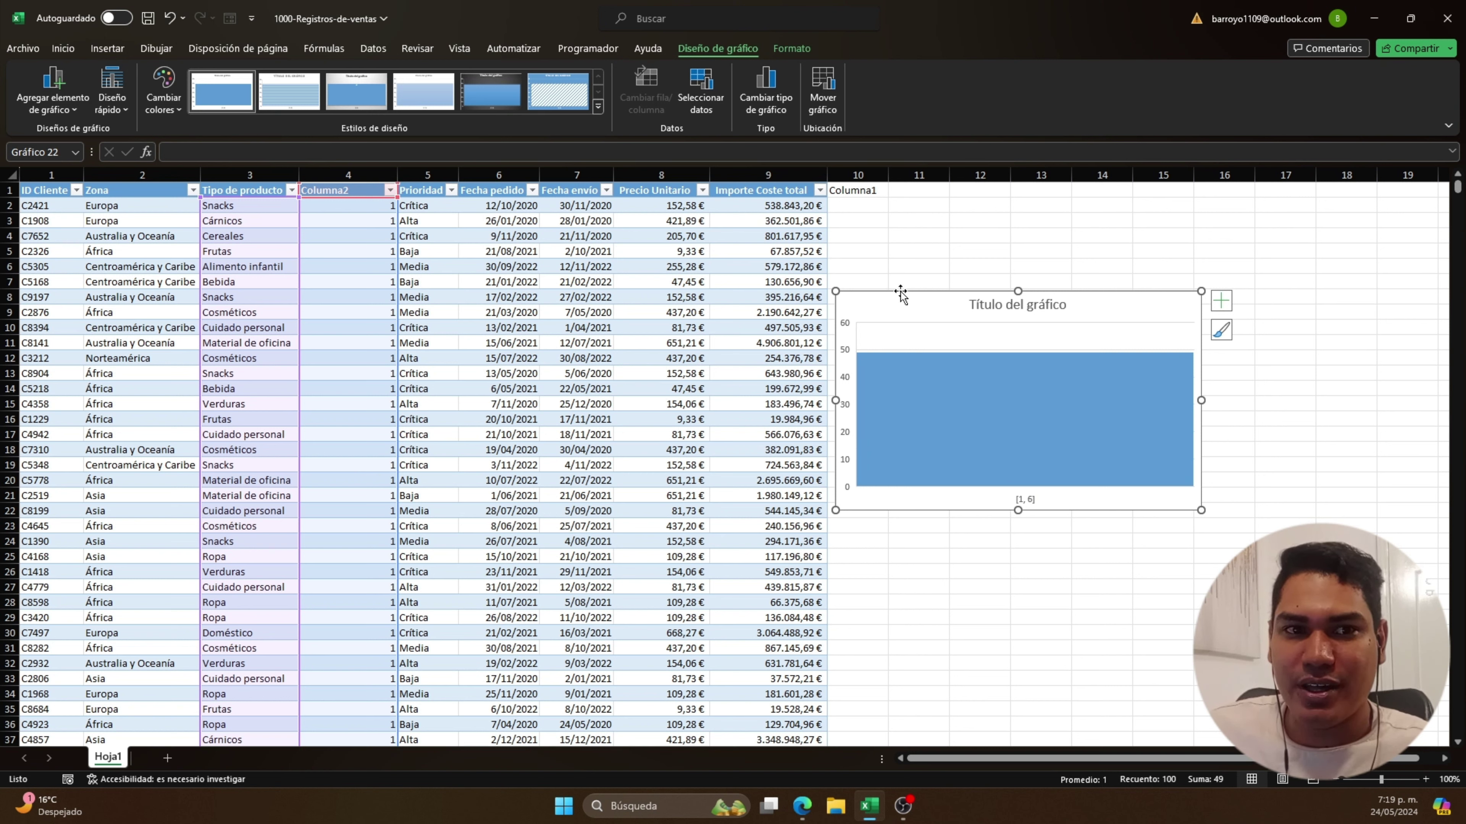
drag(901, 295, 807, 299)
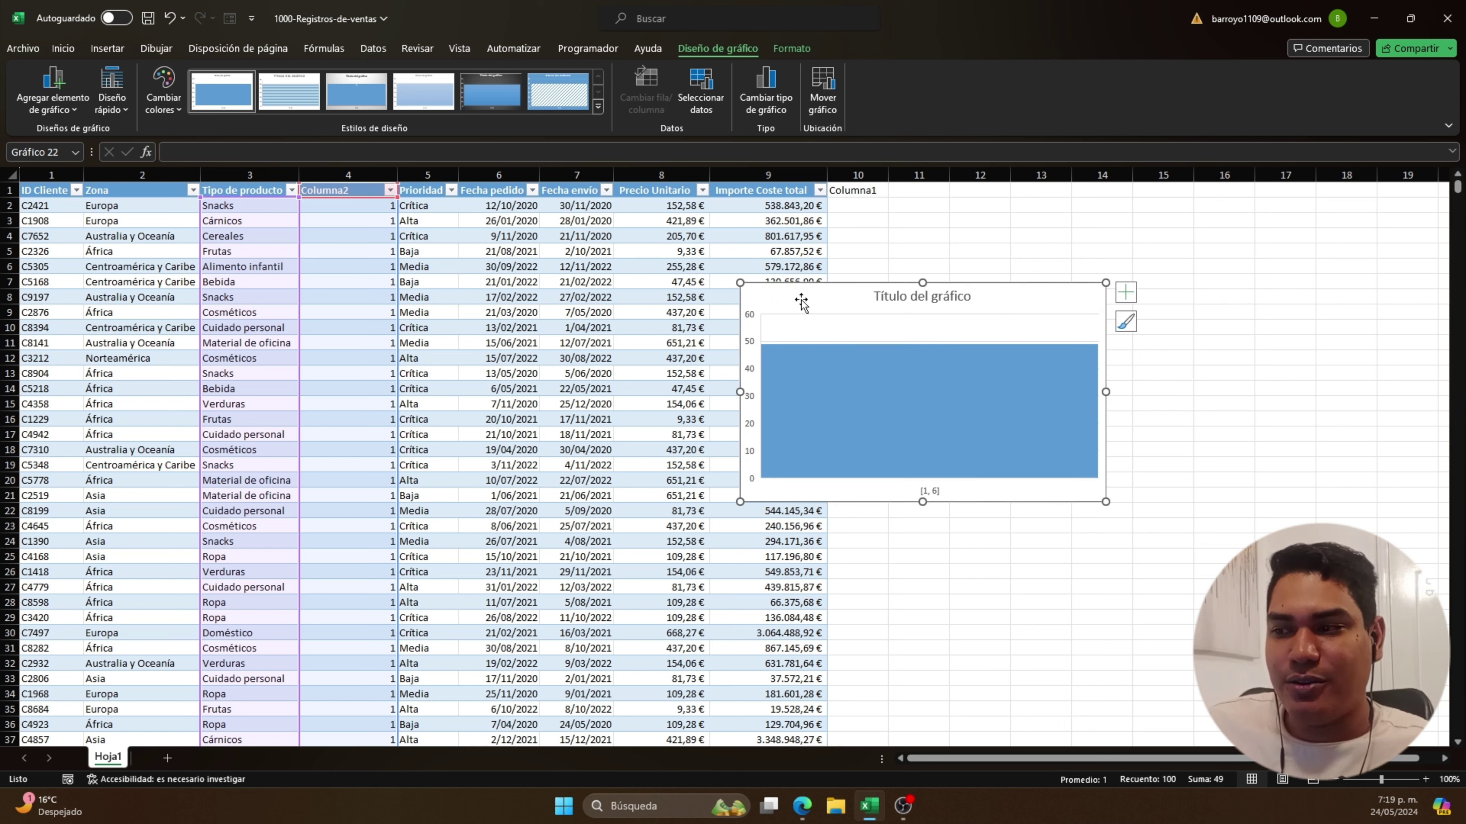
double_click(801, 301)
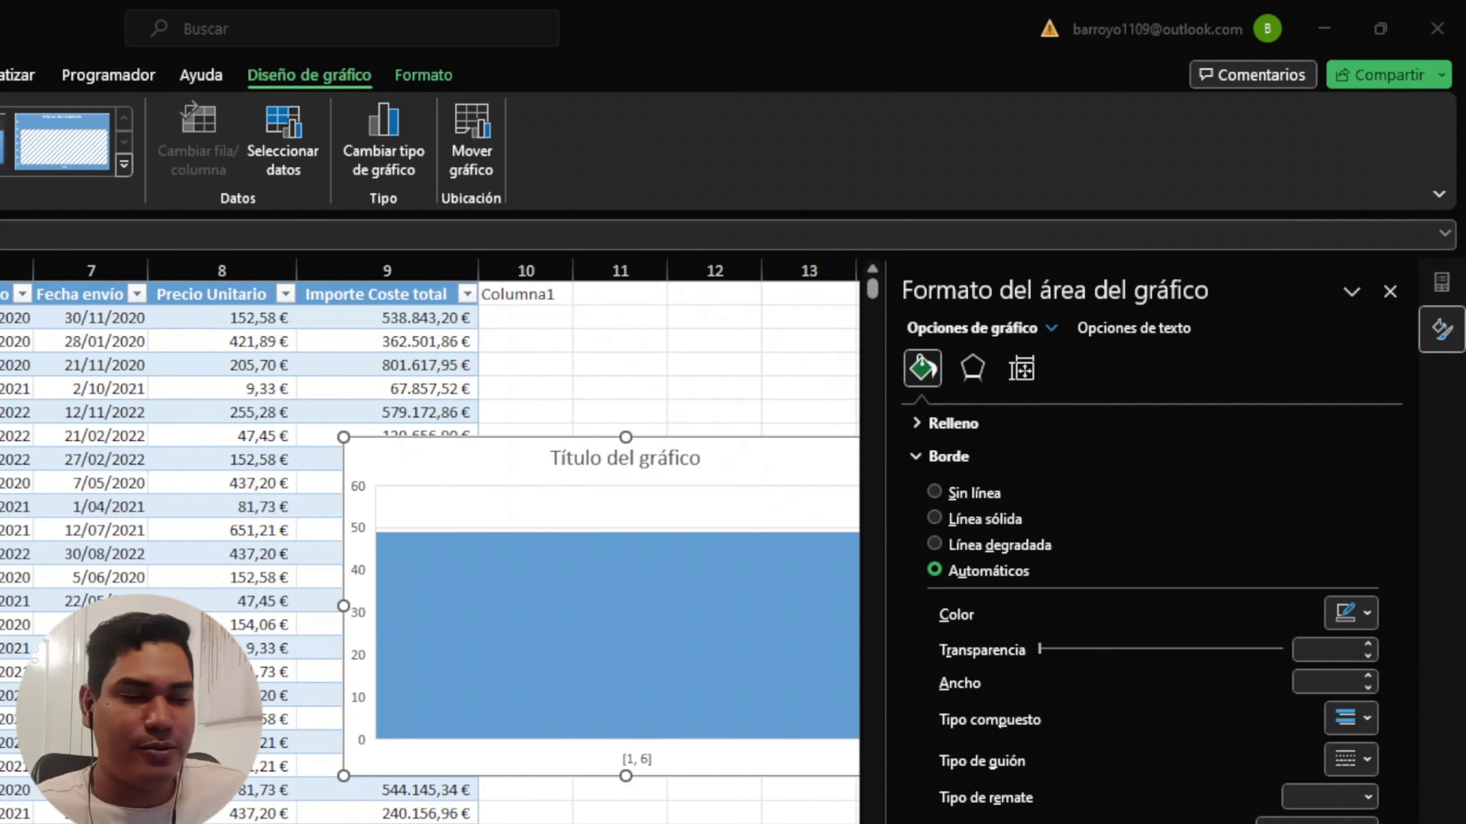
- Set the horizontal axis bins to Por categoría, giving one bar per product type
drag(483, 468, 408, 462)
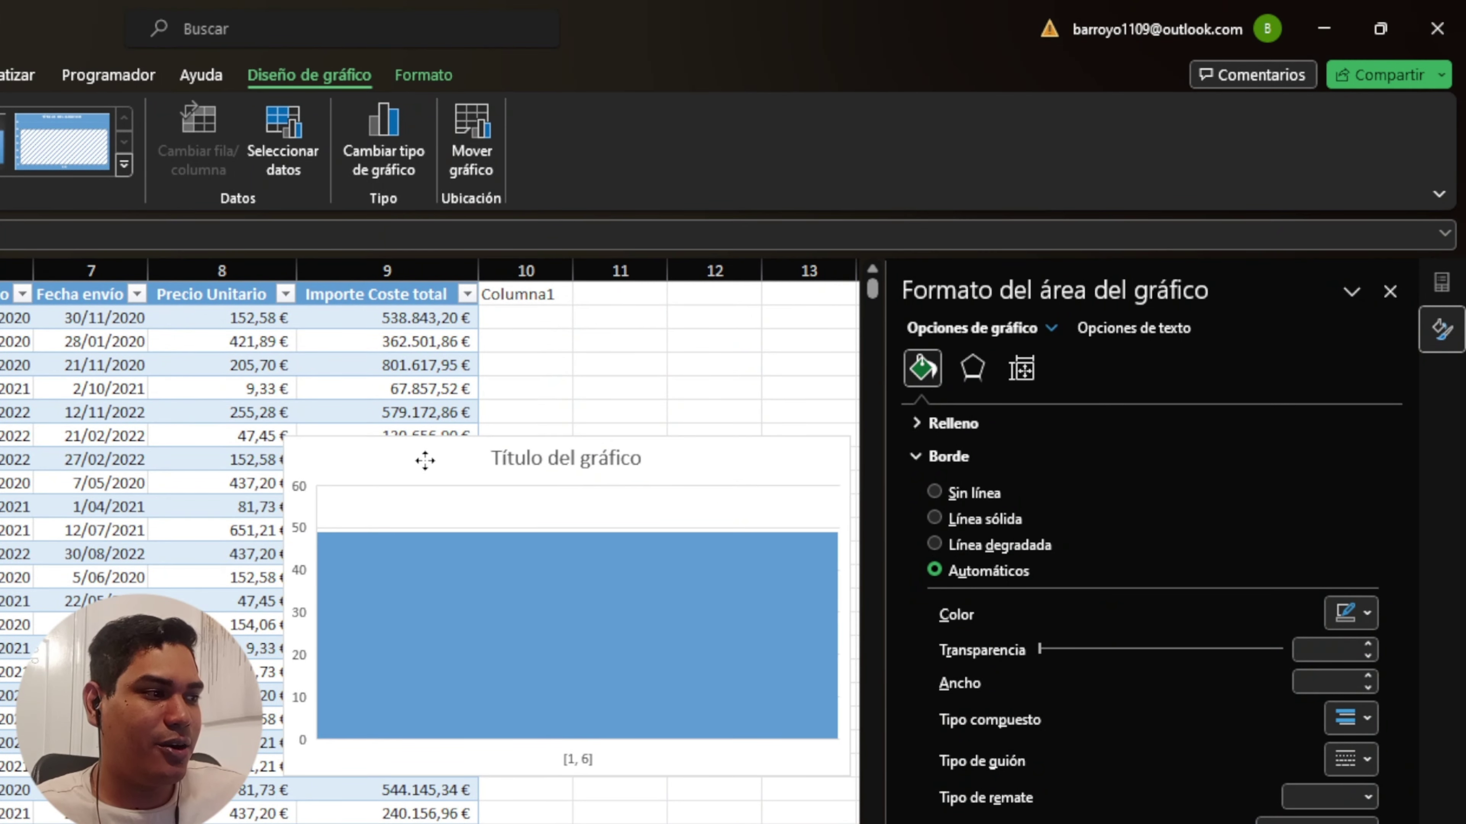
click(1050, 328)
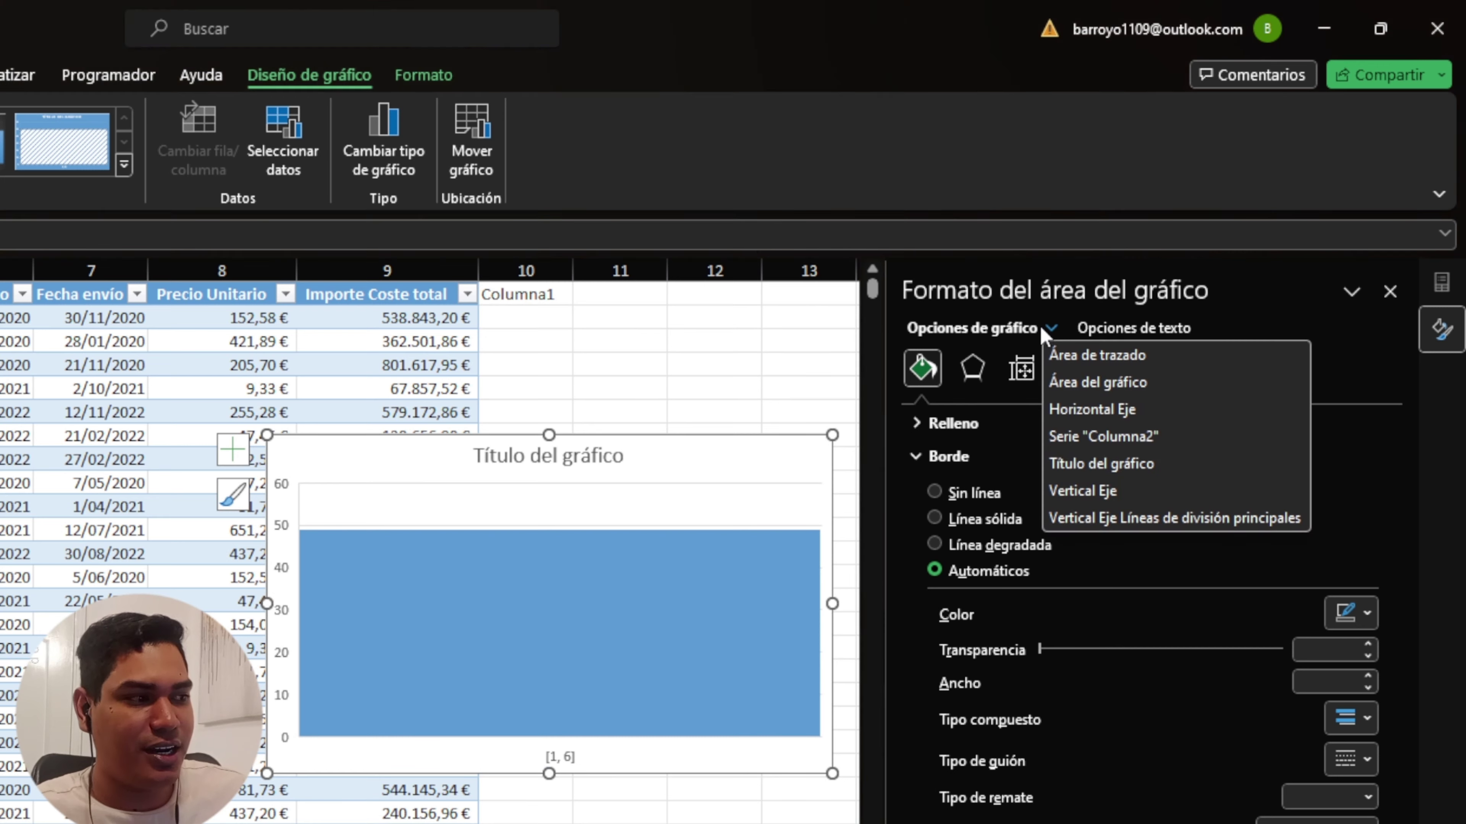
click(1081, 411)
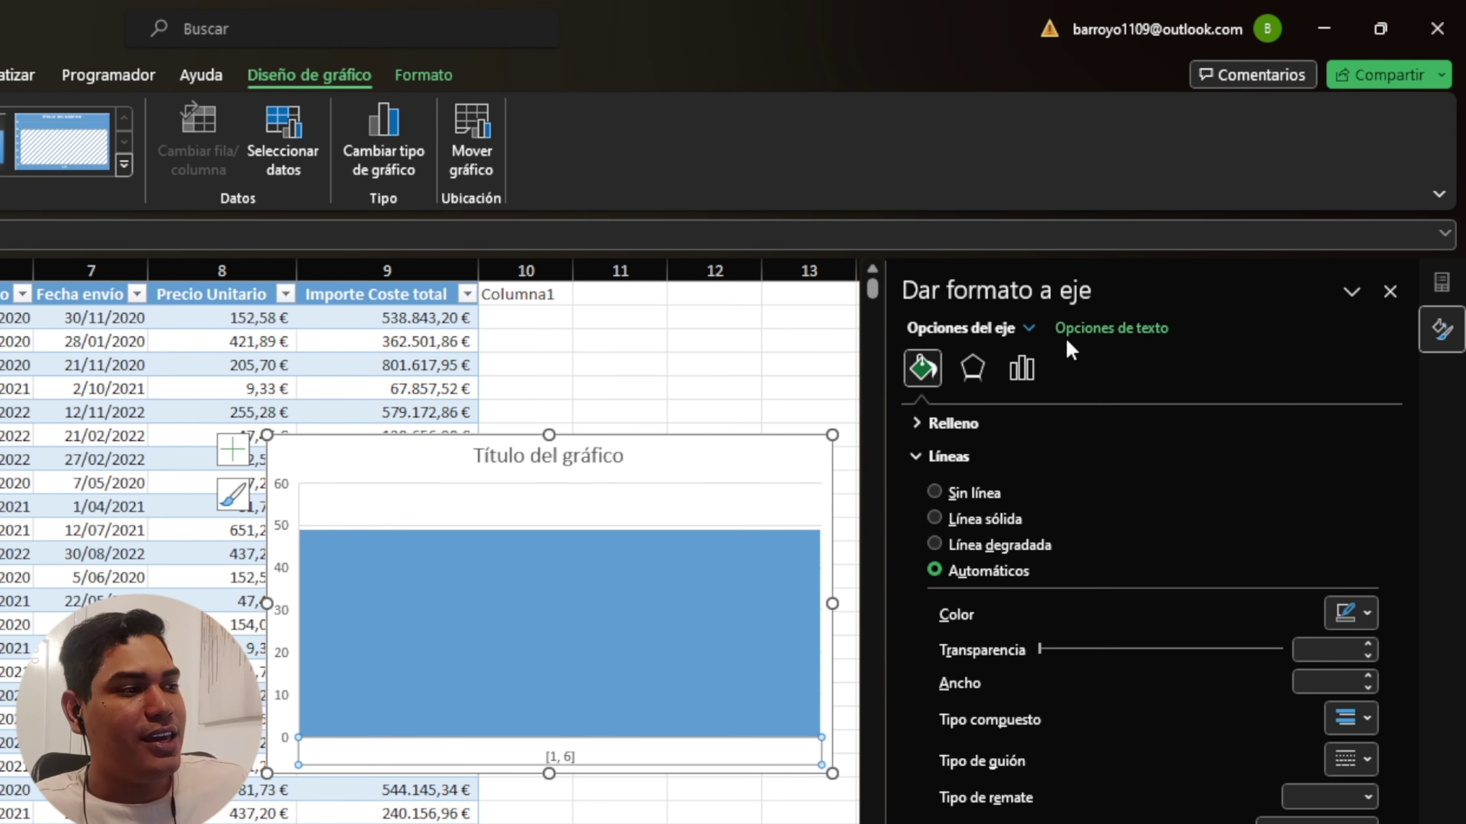
click(1020, 373)
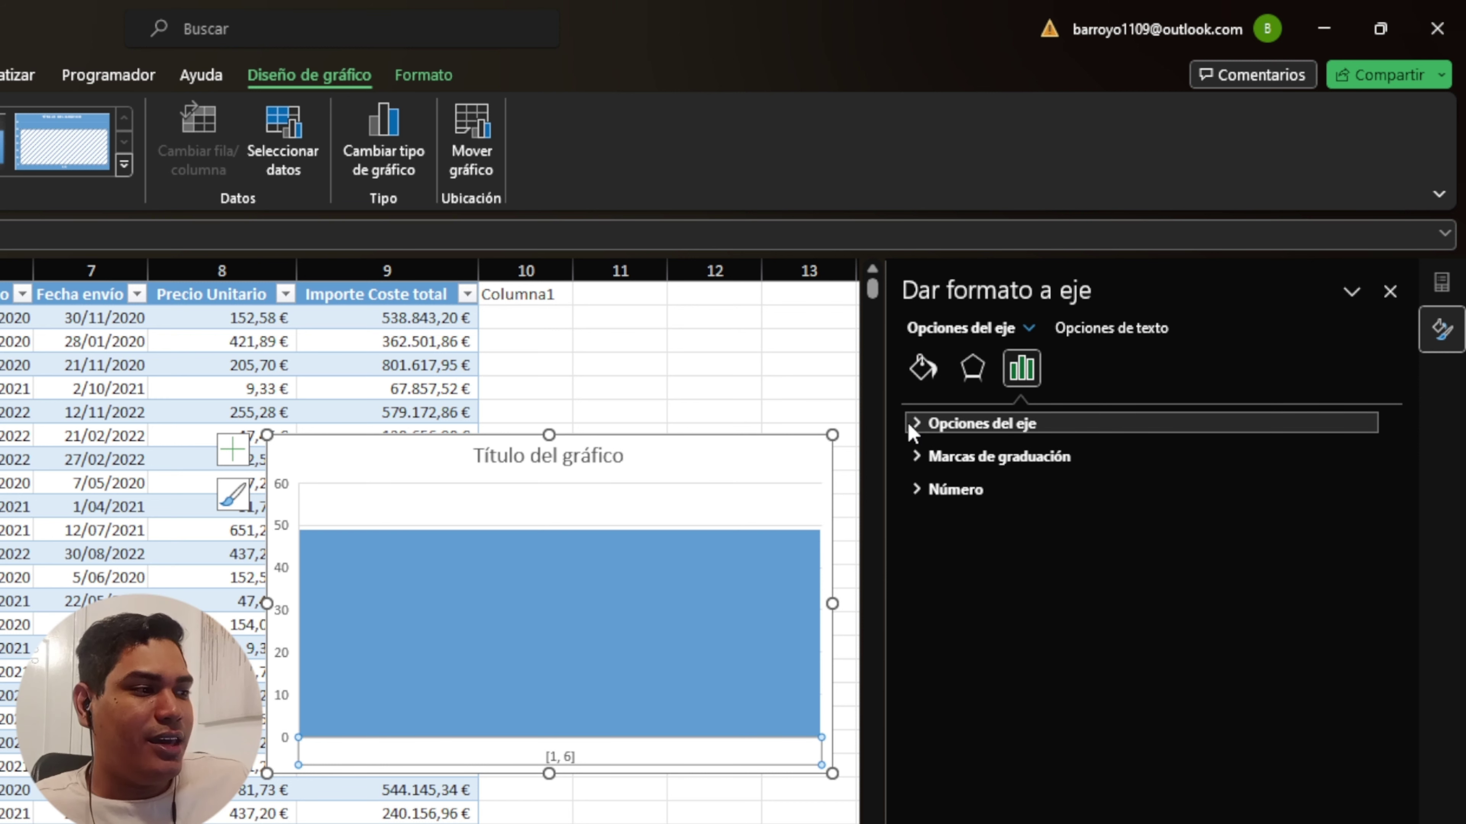
click(912, 425)
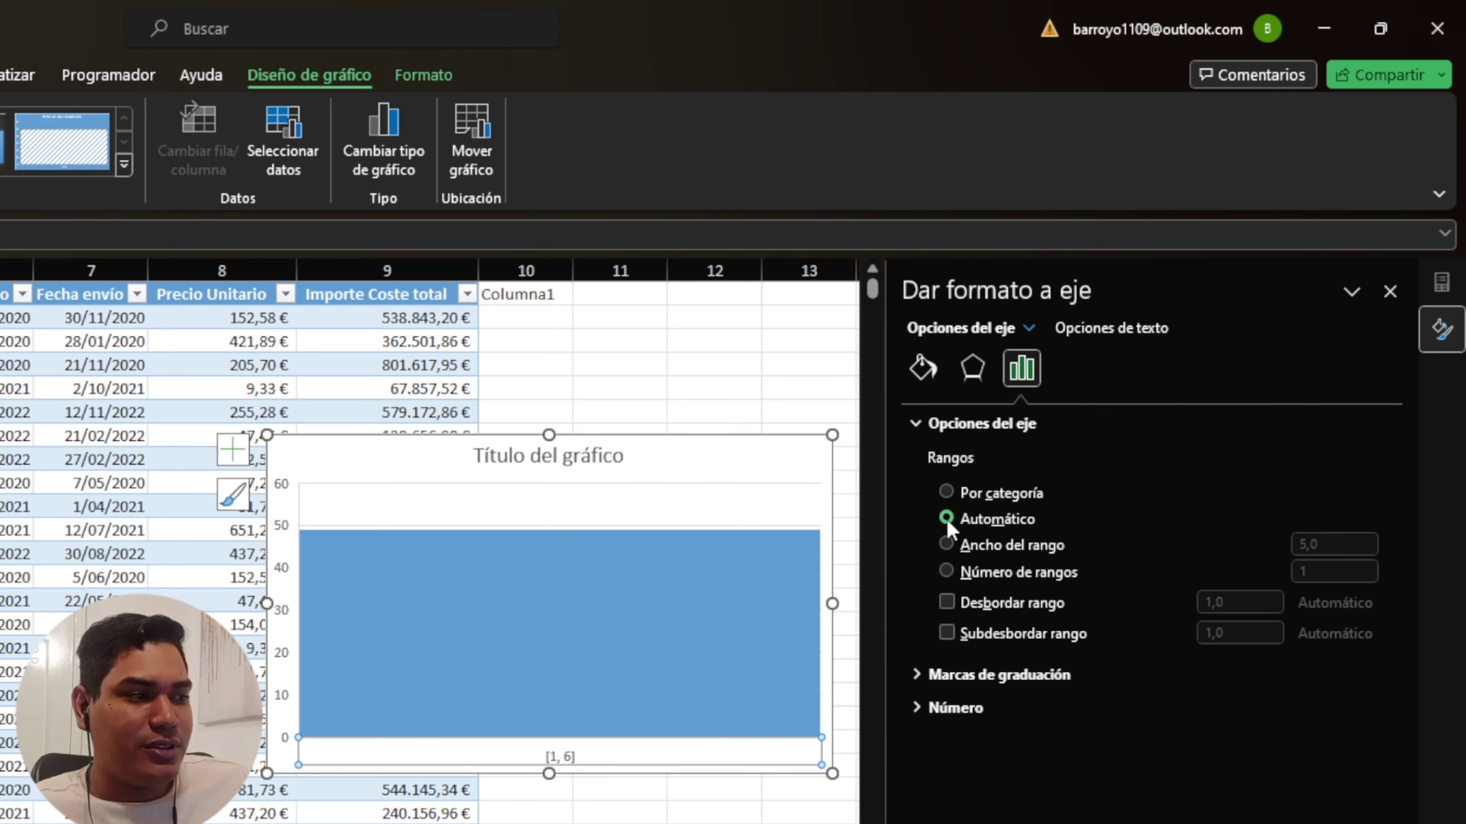
click(946, 492)
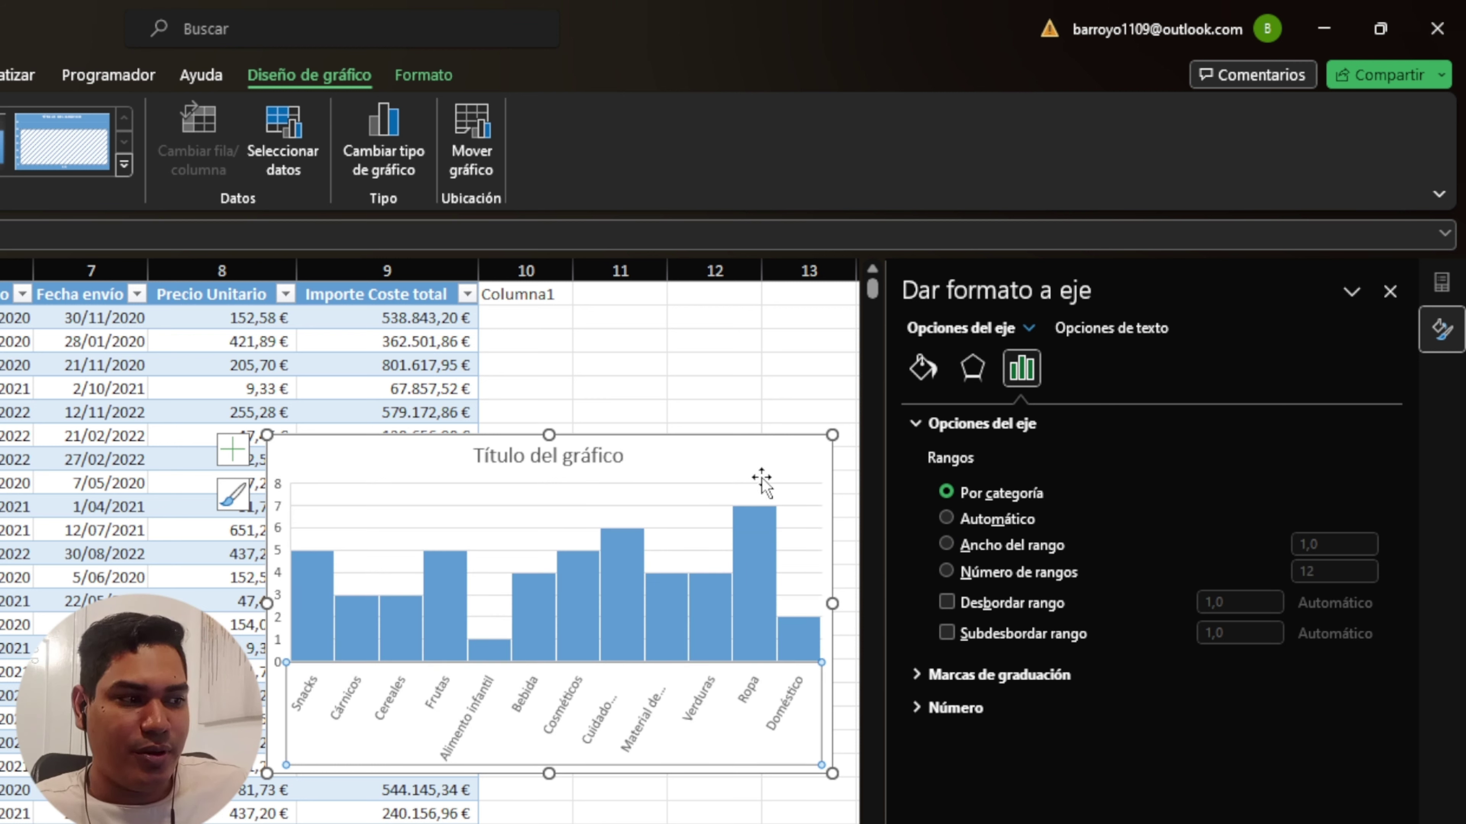
- Close the Dar formato a eje pane and move the histogram into the empty columns right of the table
click(1389, 292)
drag(735, 453, 965, 444)
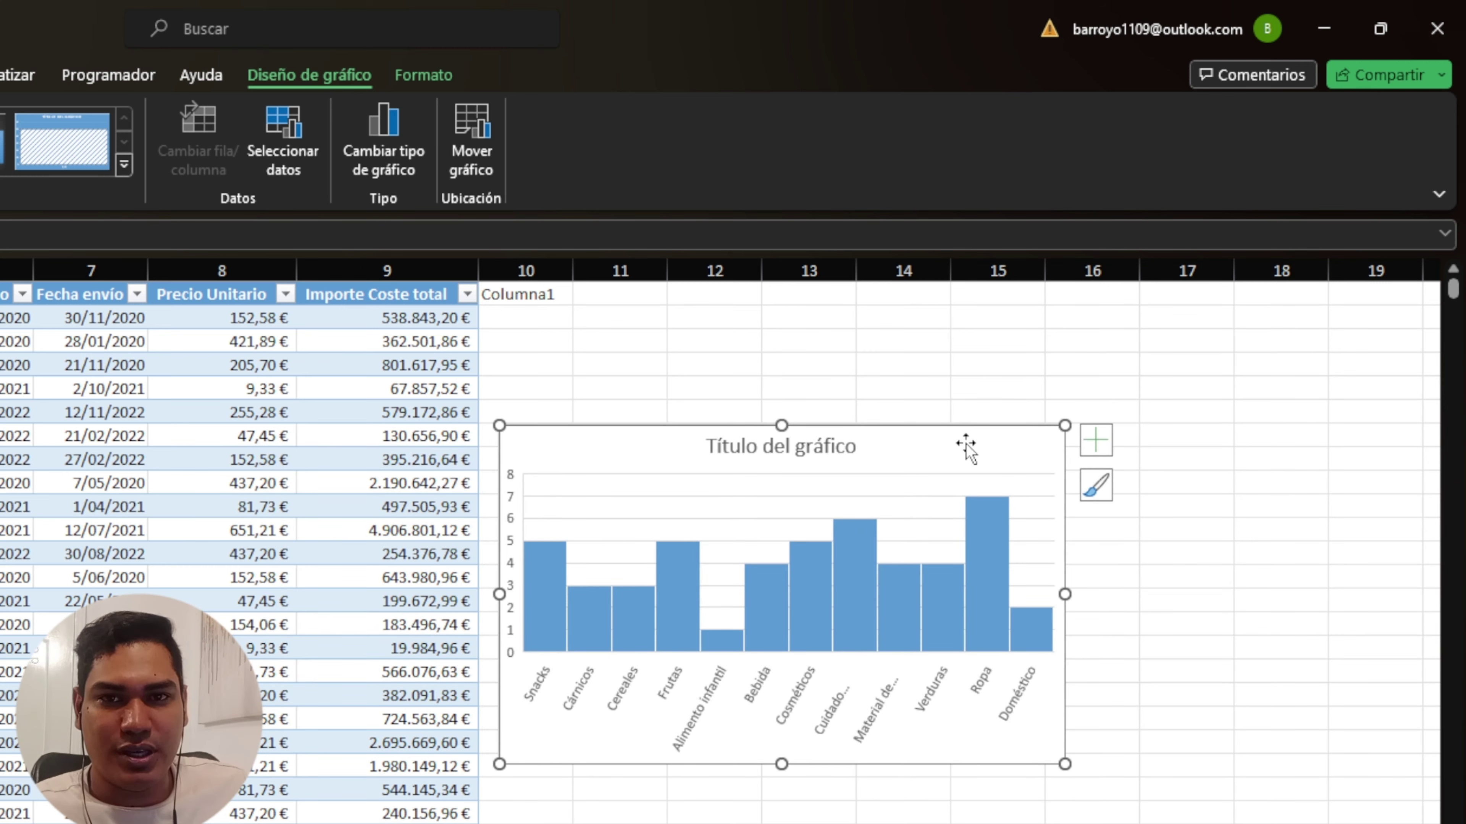